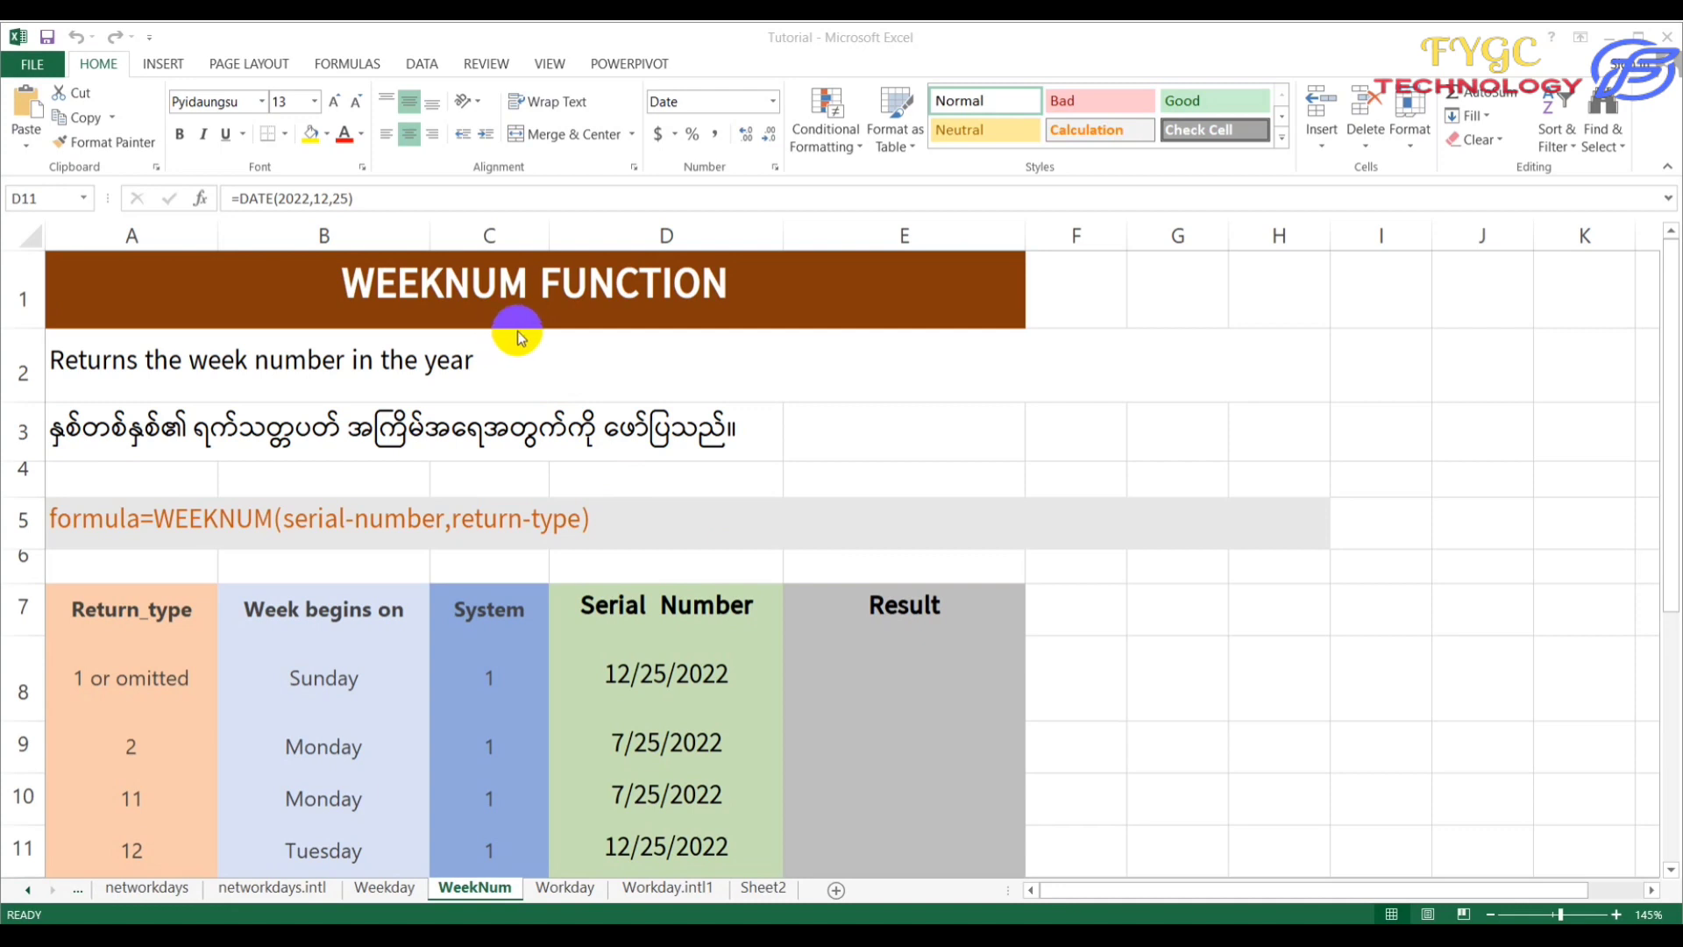
click(767, 412)
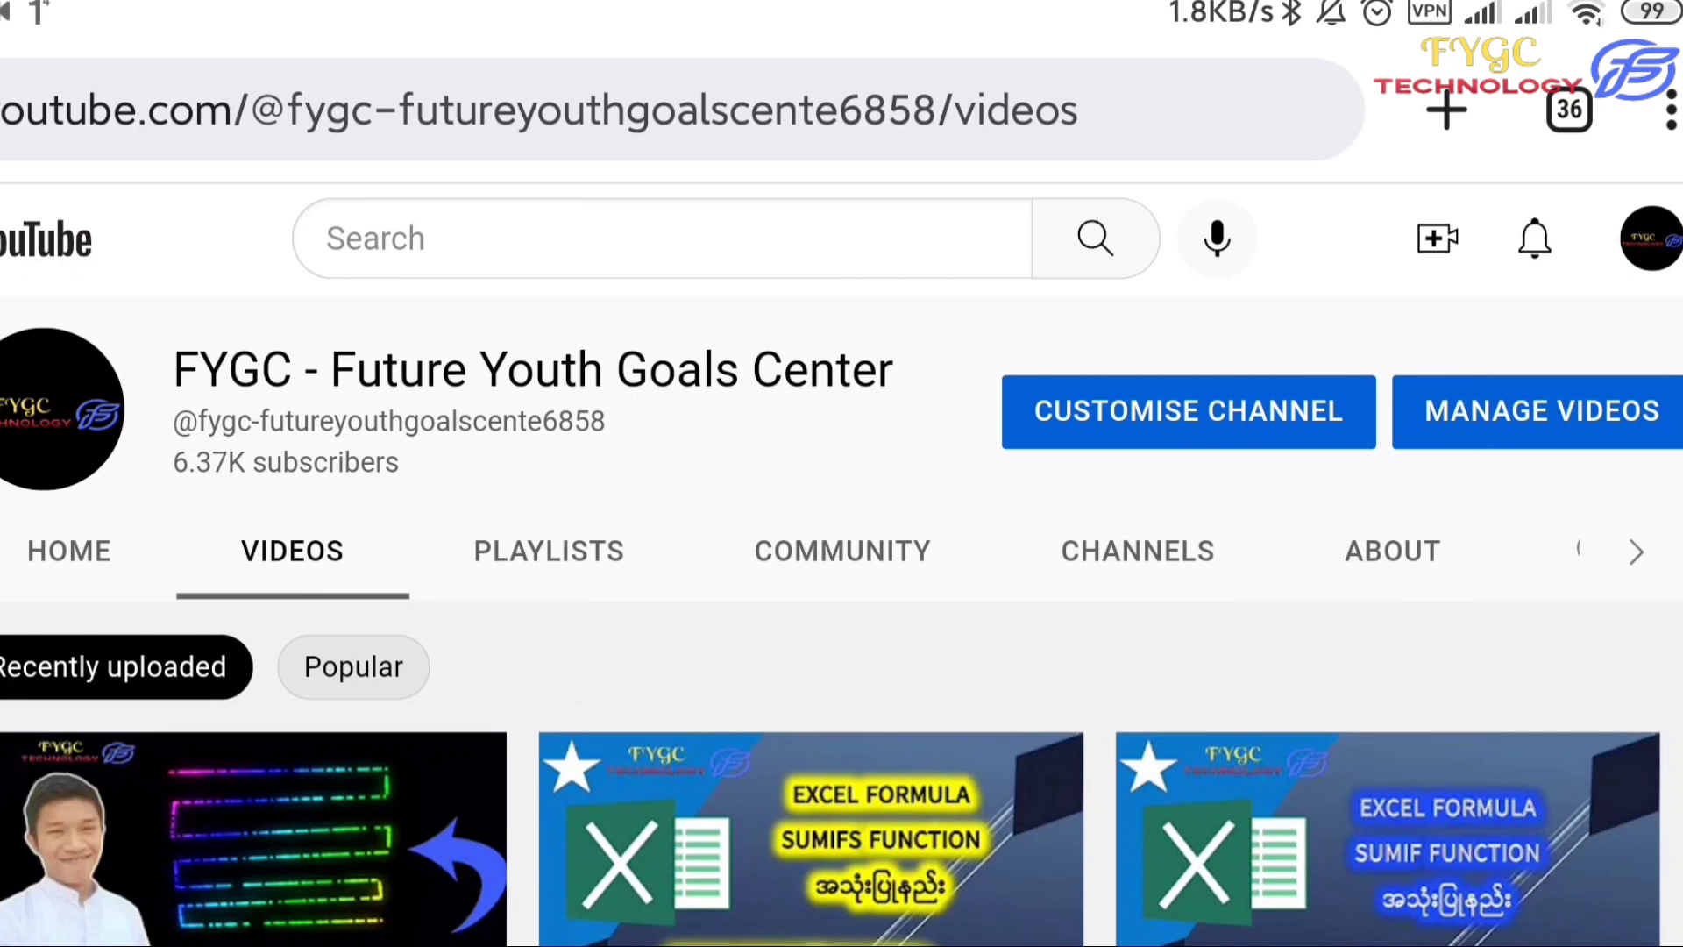
scroll(842, 561, down, 10)
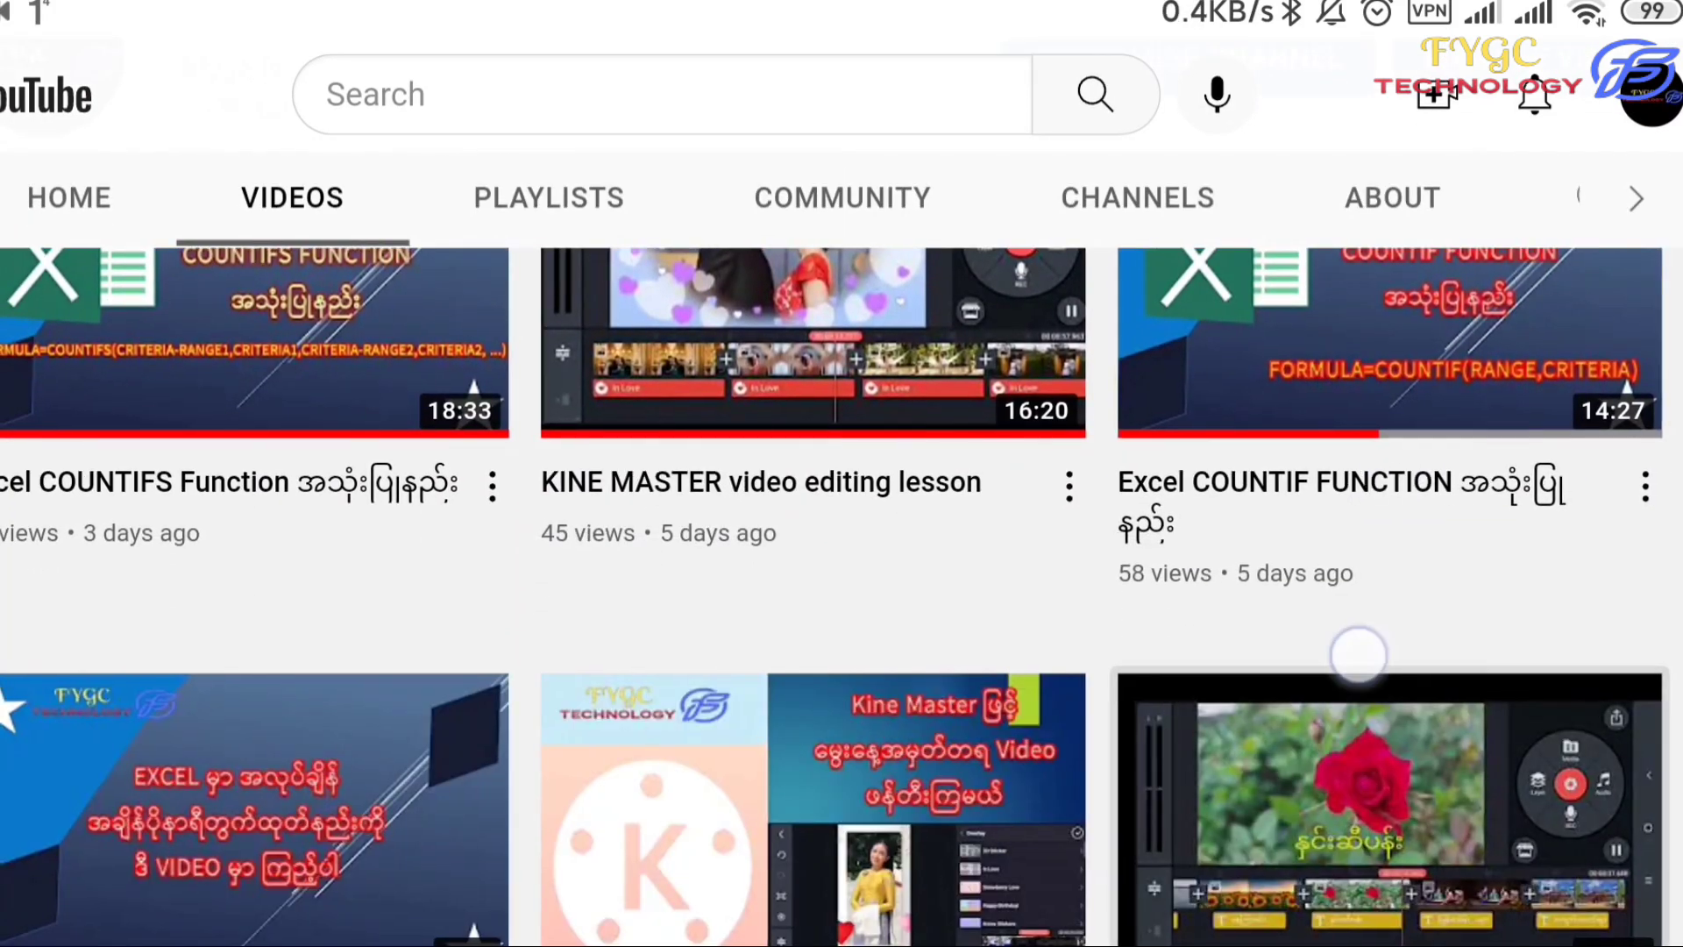
scroll(1359, 655, down, 10)
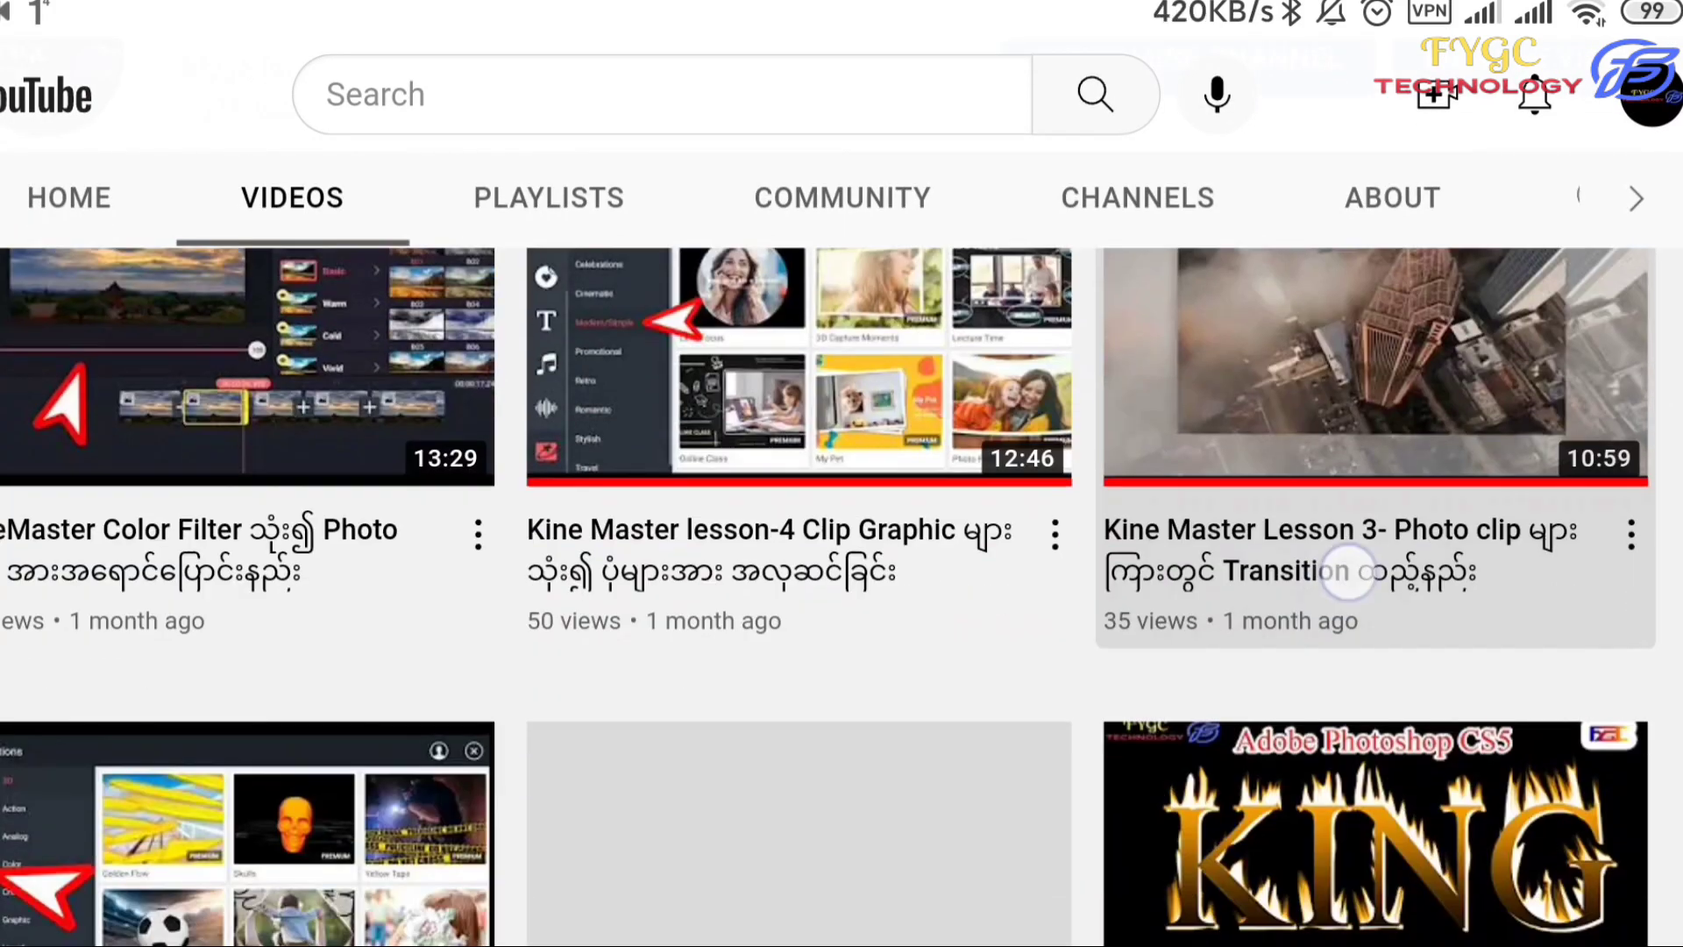
scroll(1350, 569, down, 10)
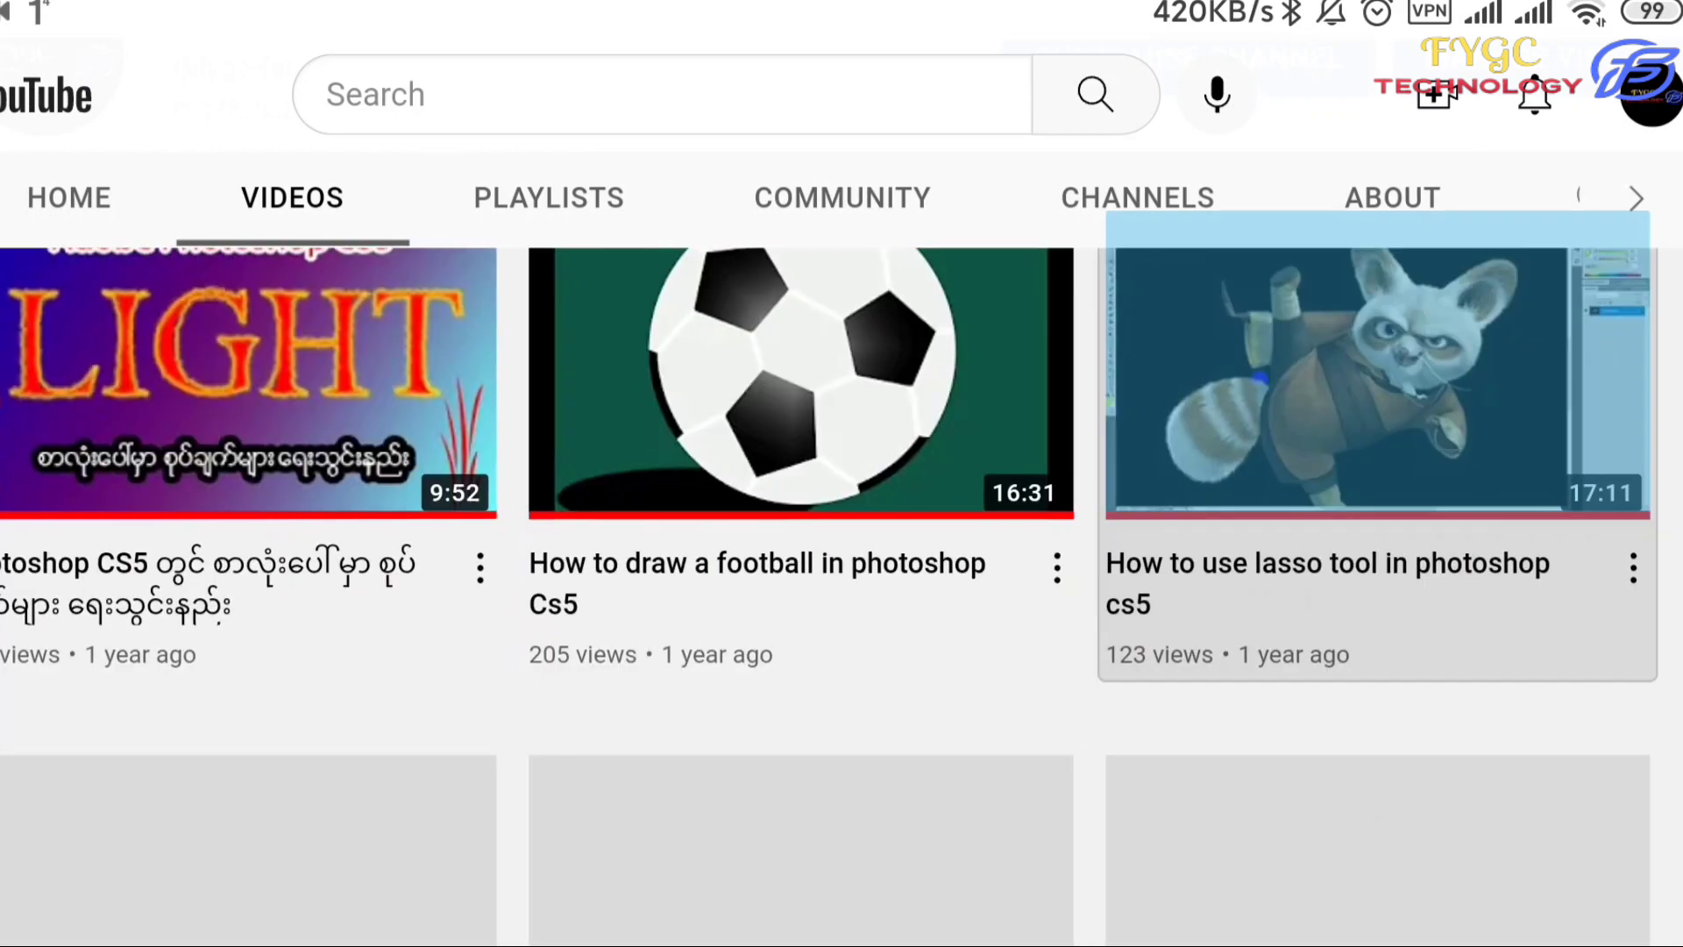
scroll(1296, 613, down, 5)
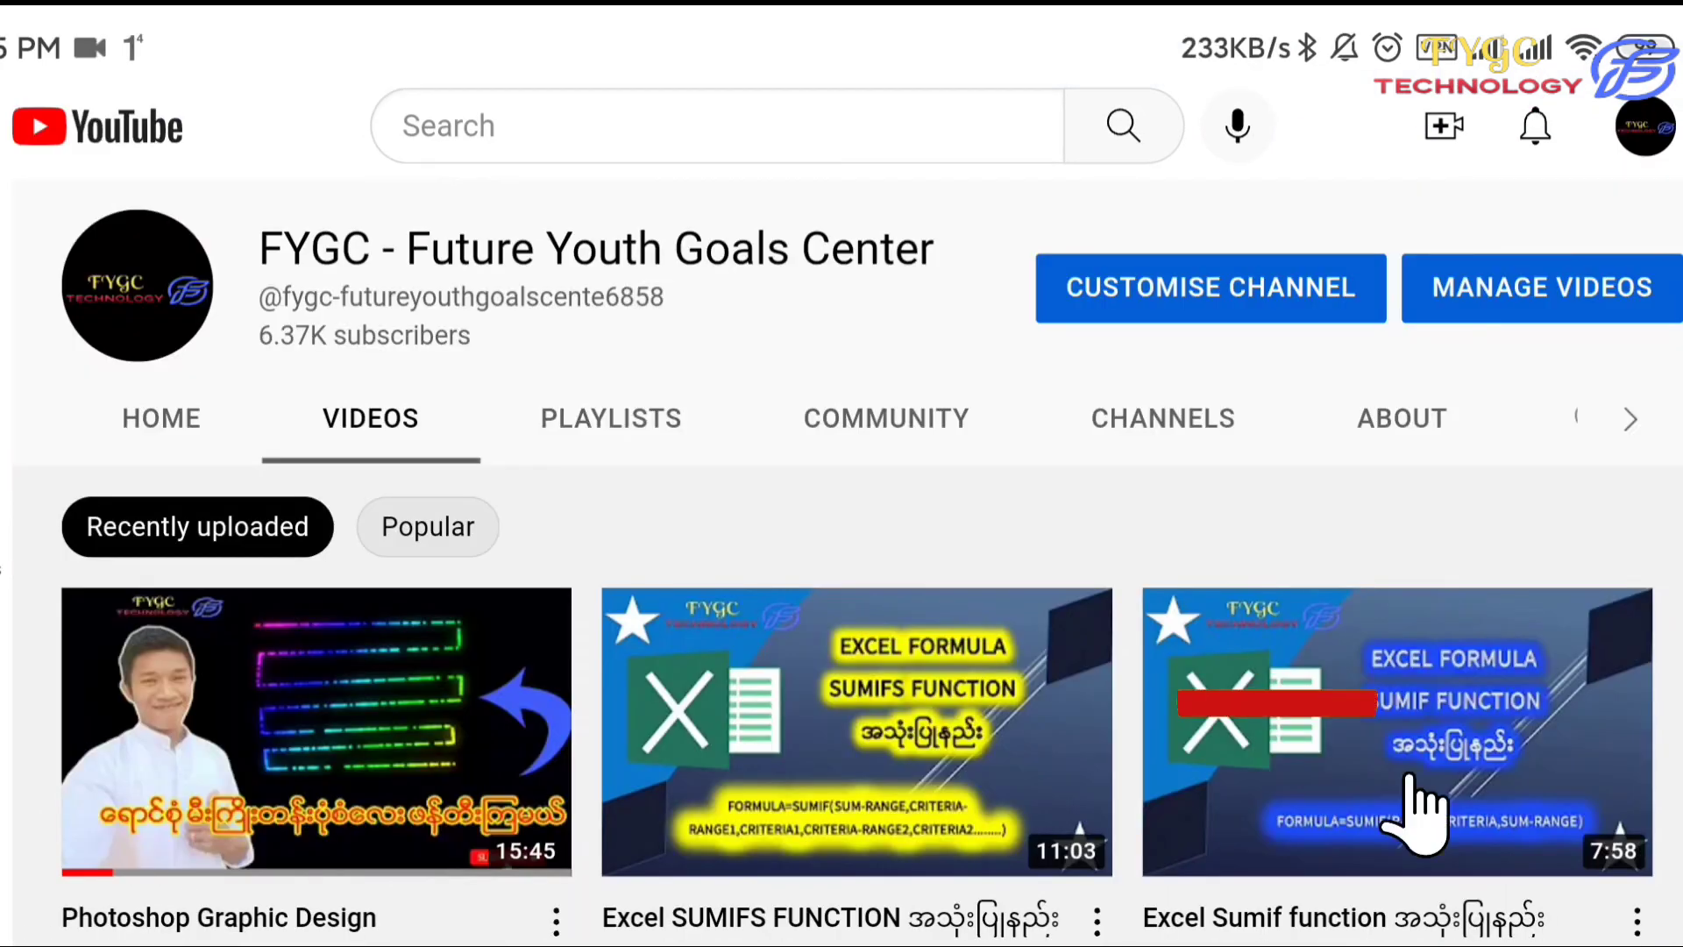
scroll(842, 561, up, 2)
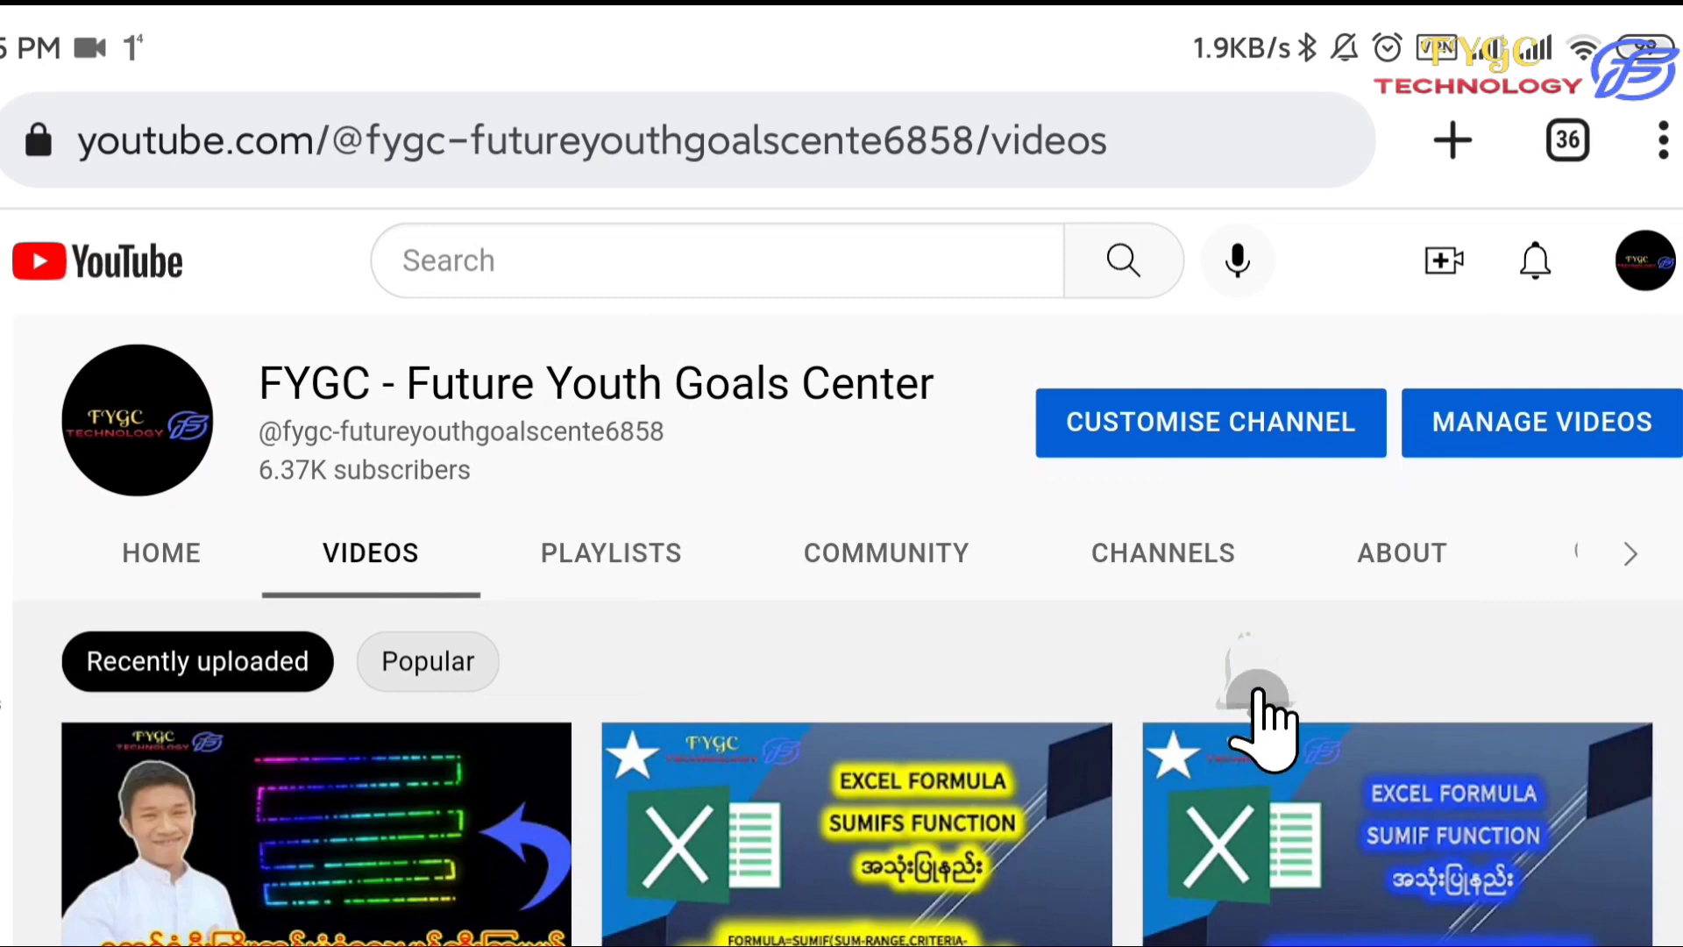
scroll(841, 561, down, 3)
scroll(841, 561, up, 3)
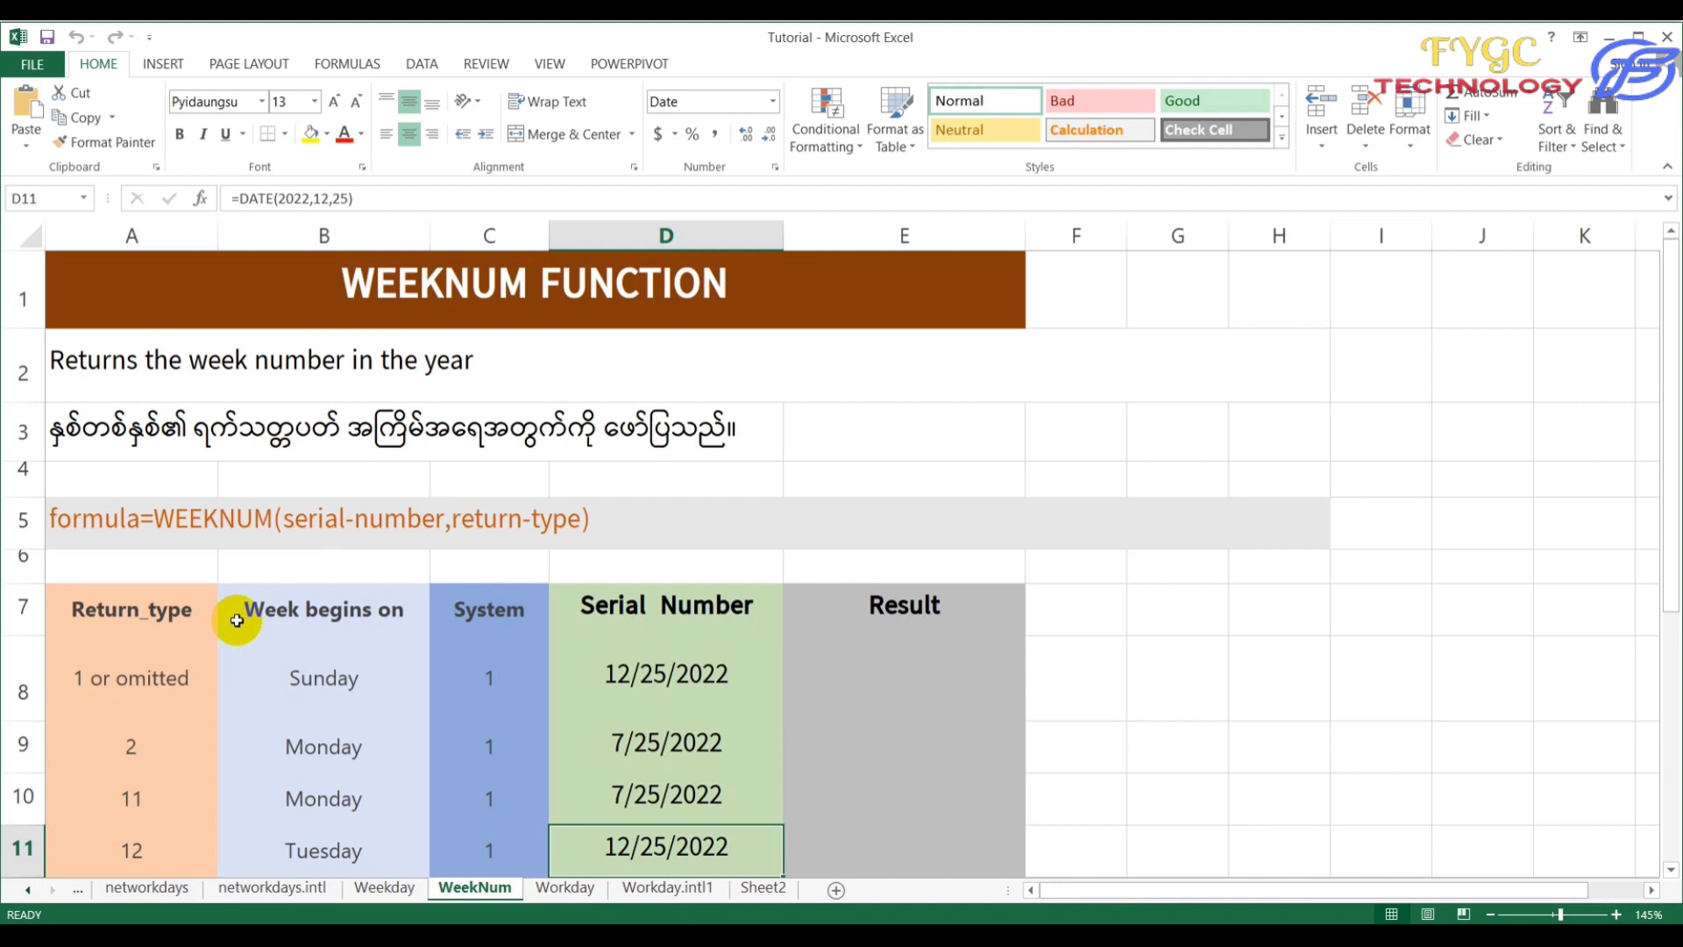
Step: Examine the table of return types, week start days, systems and serial numbers on the WeekNum sheet
scroll(237, 619, down, 1)
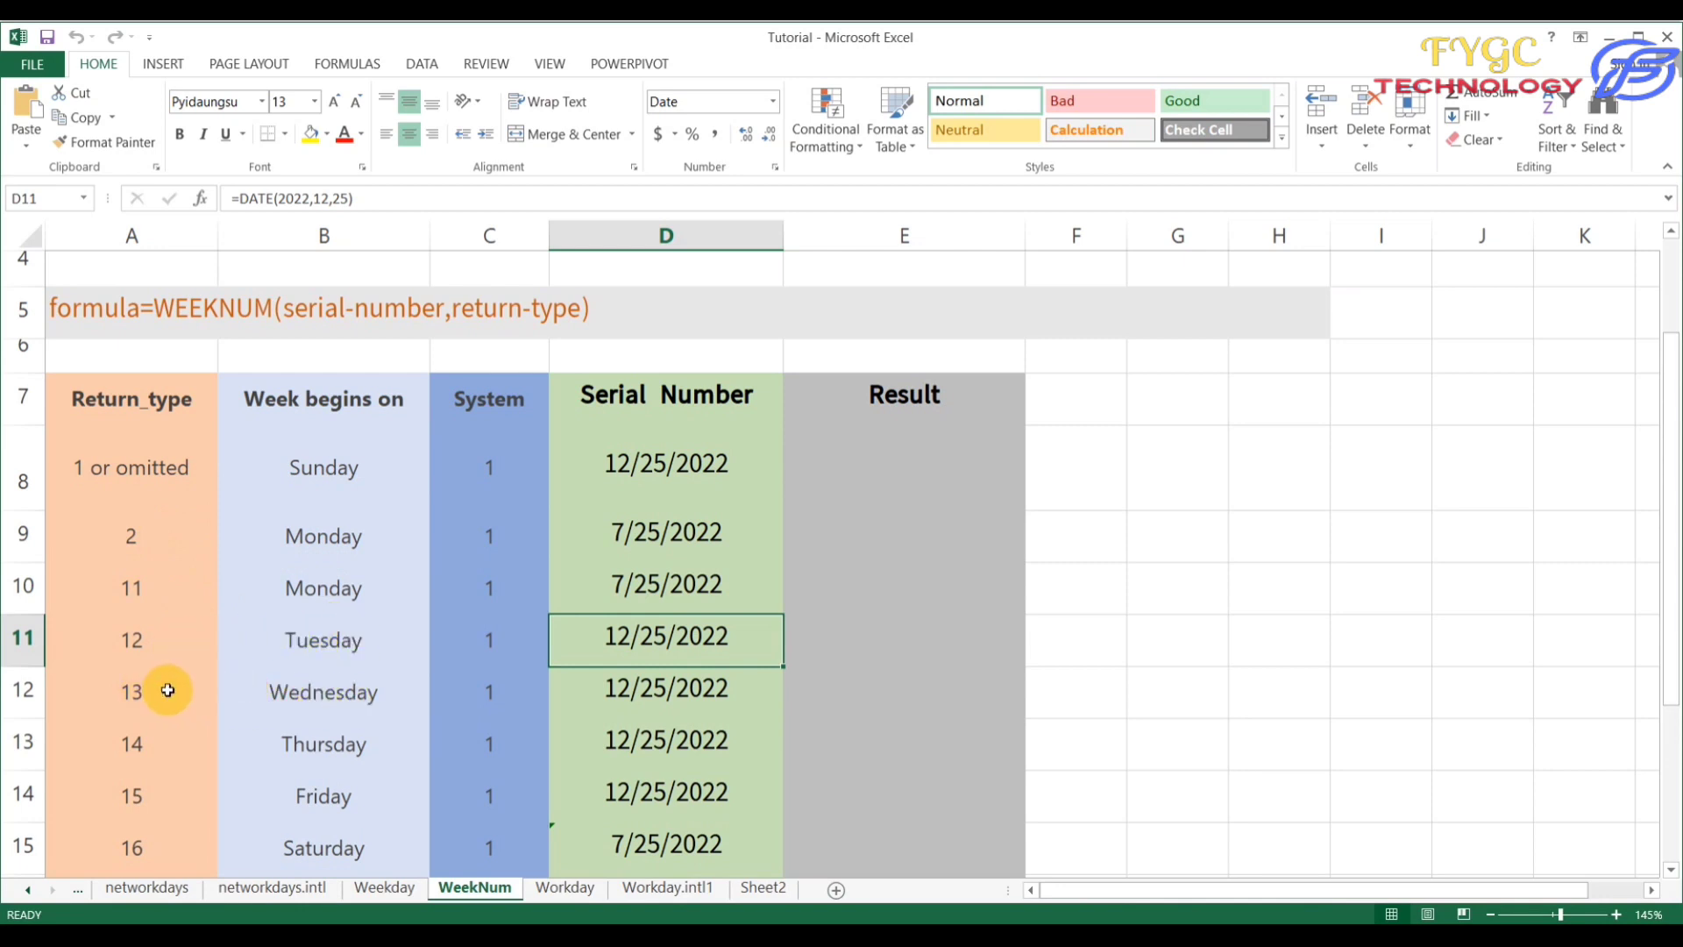
scroll(263, 680, down, 1)
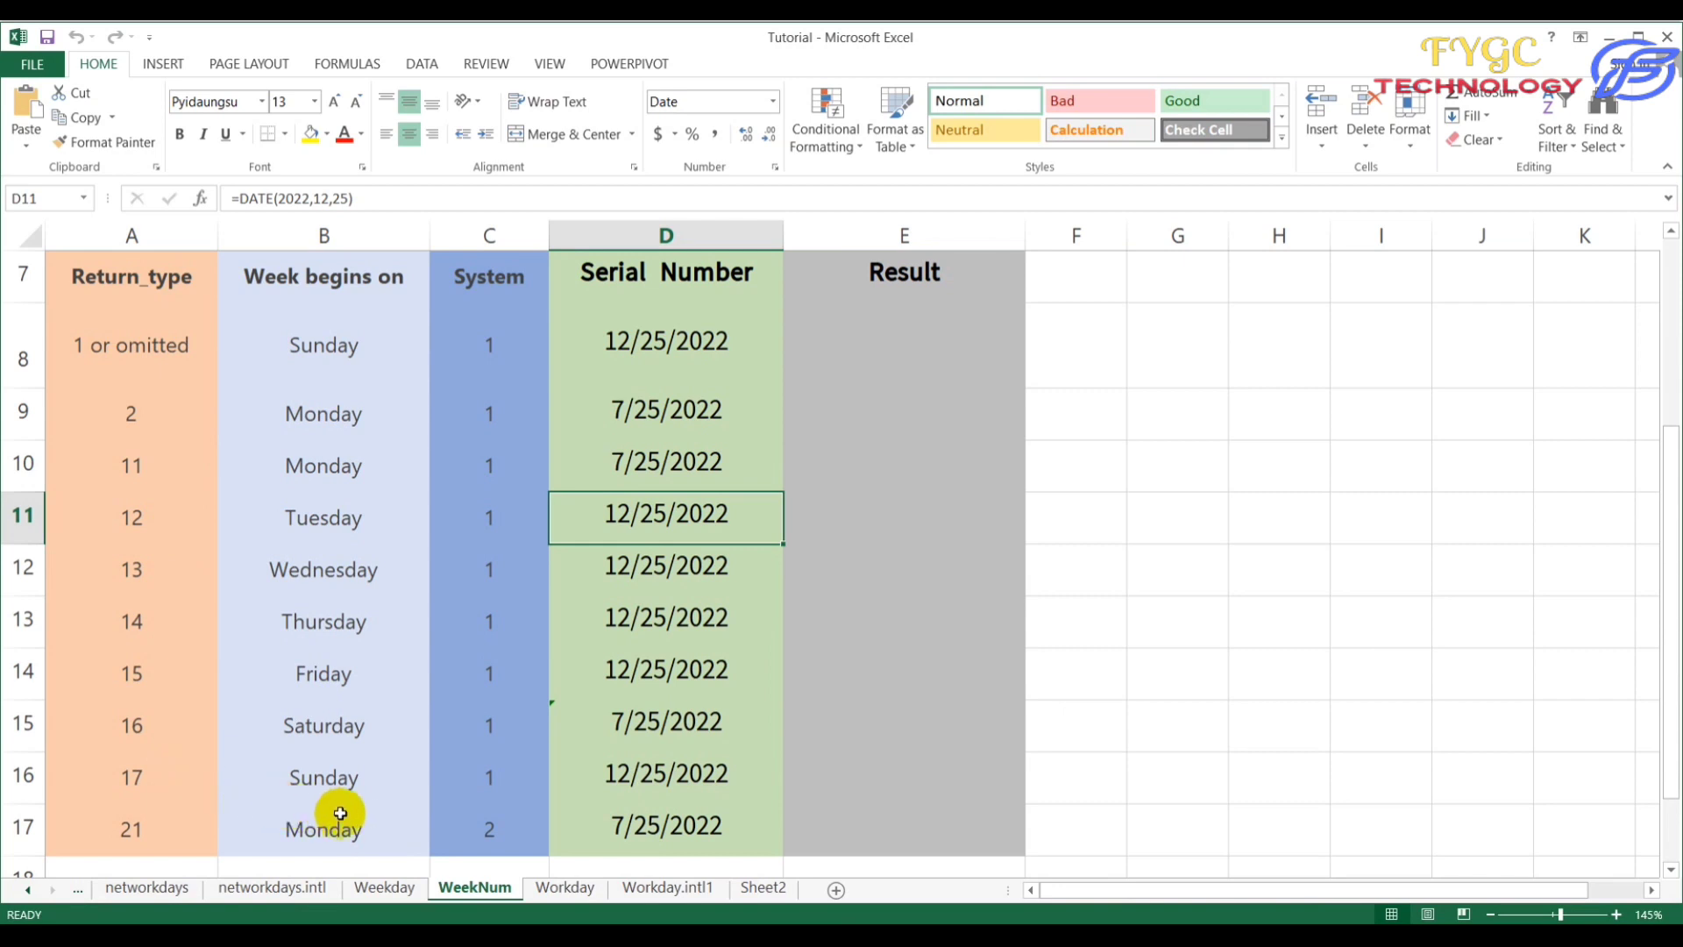
scroll(438, 745, up, 1)
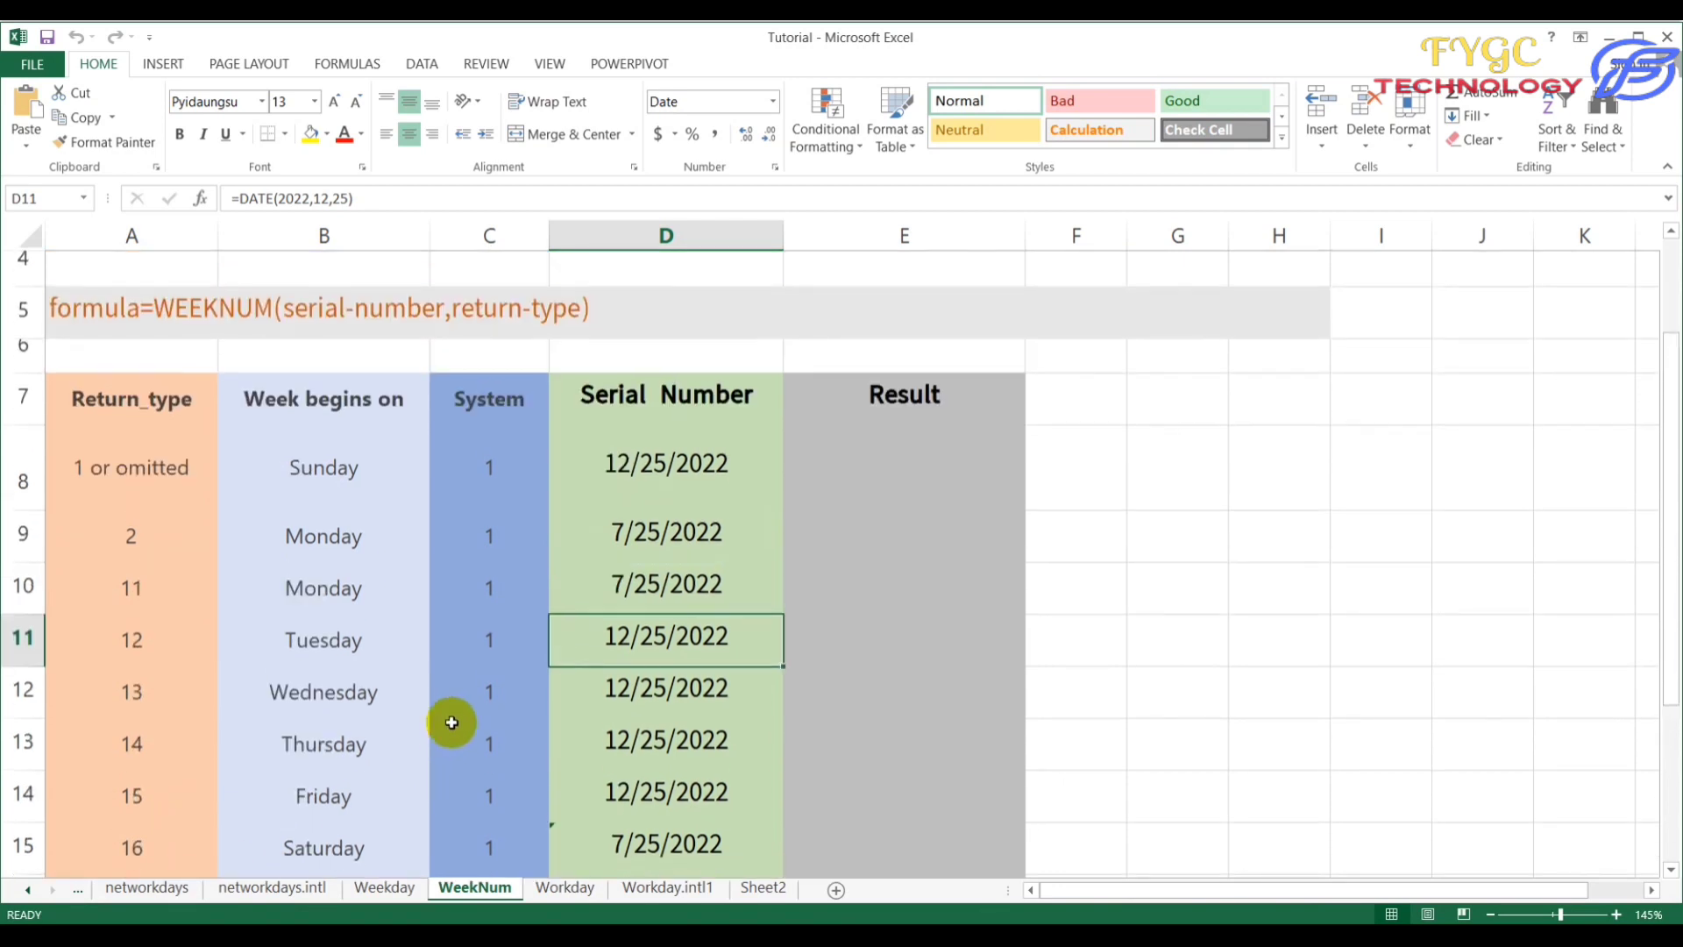
scroll(489, 497, down, 2)
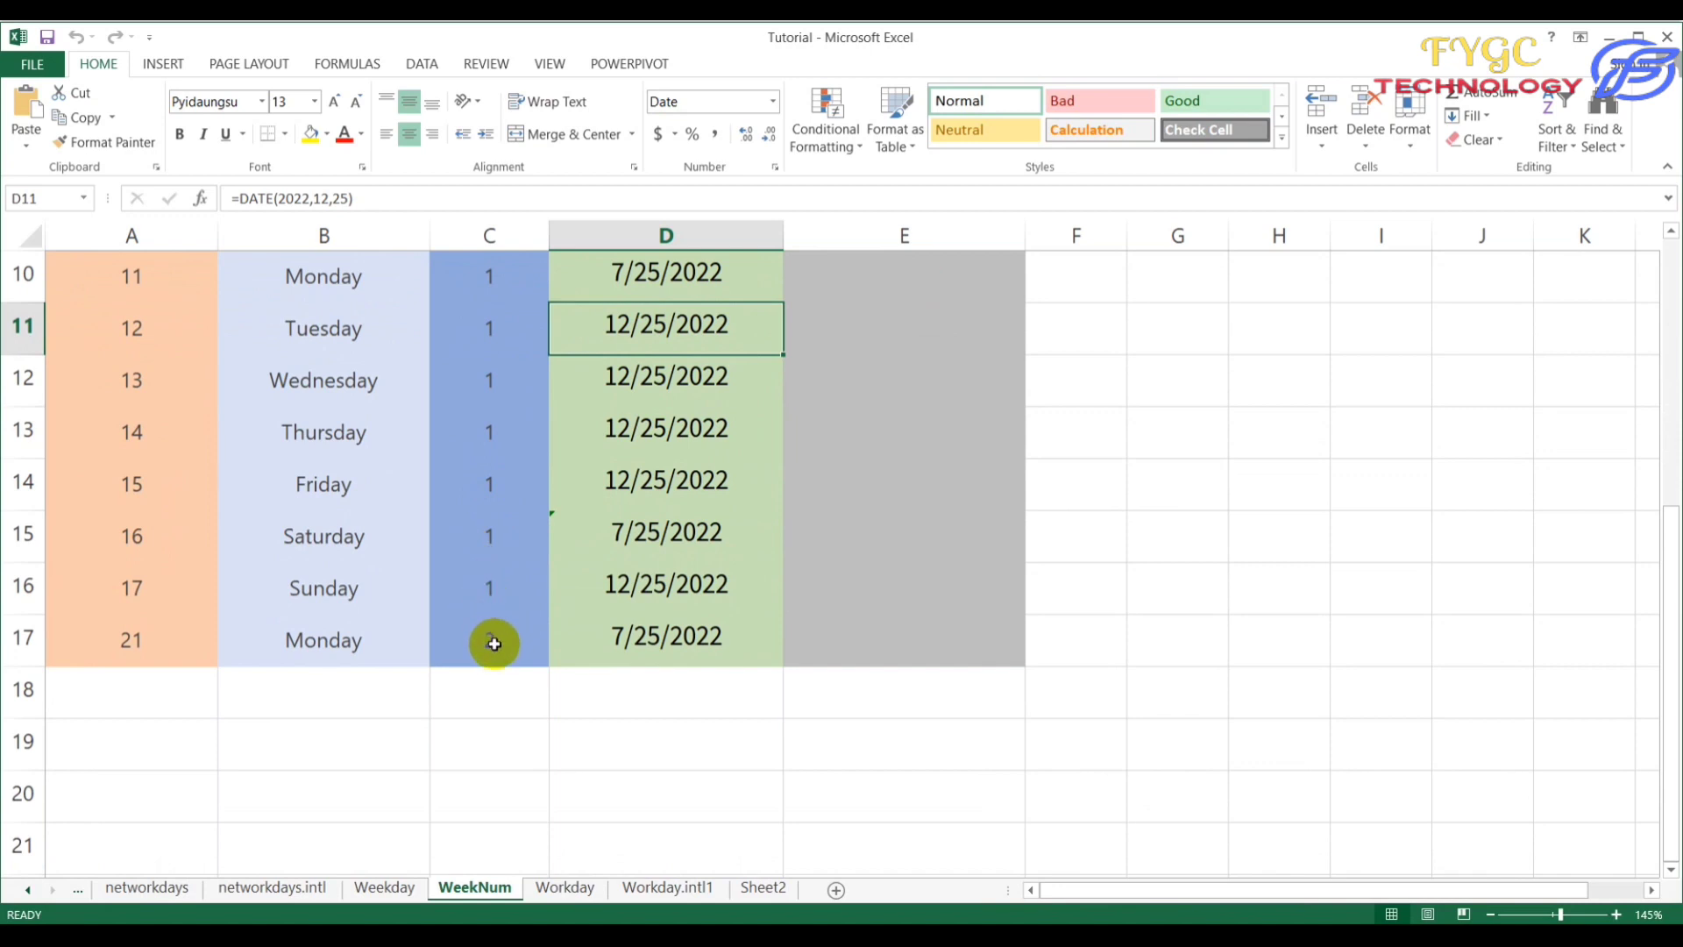
scroll(491, 643, up, 1)
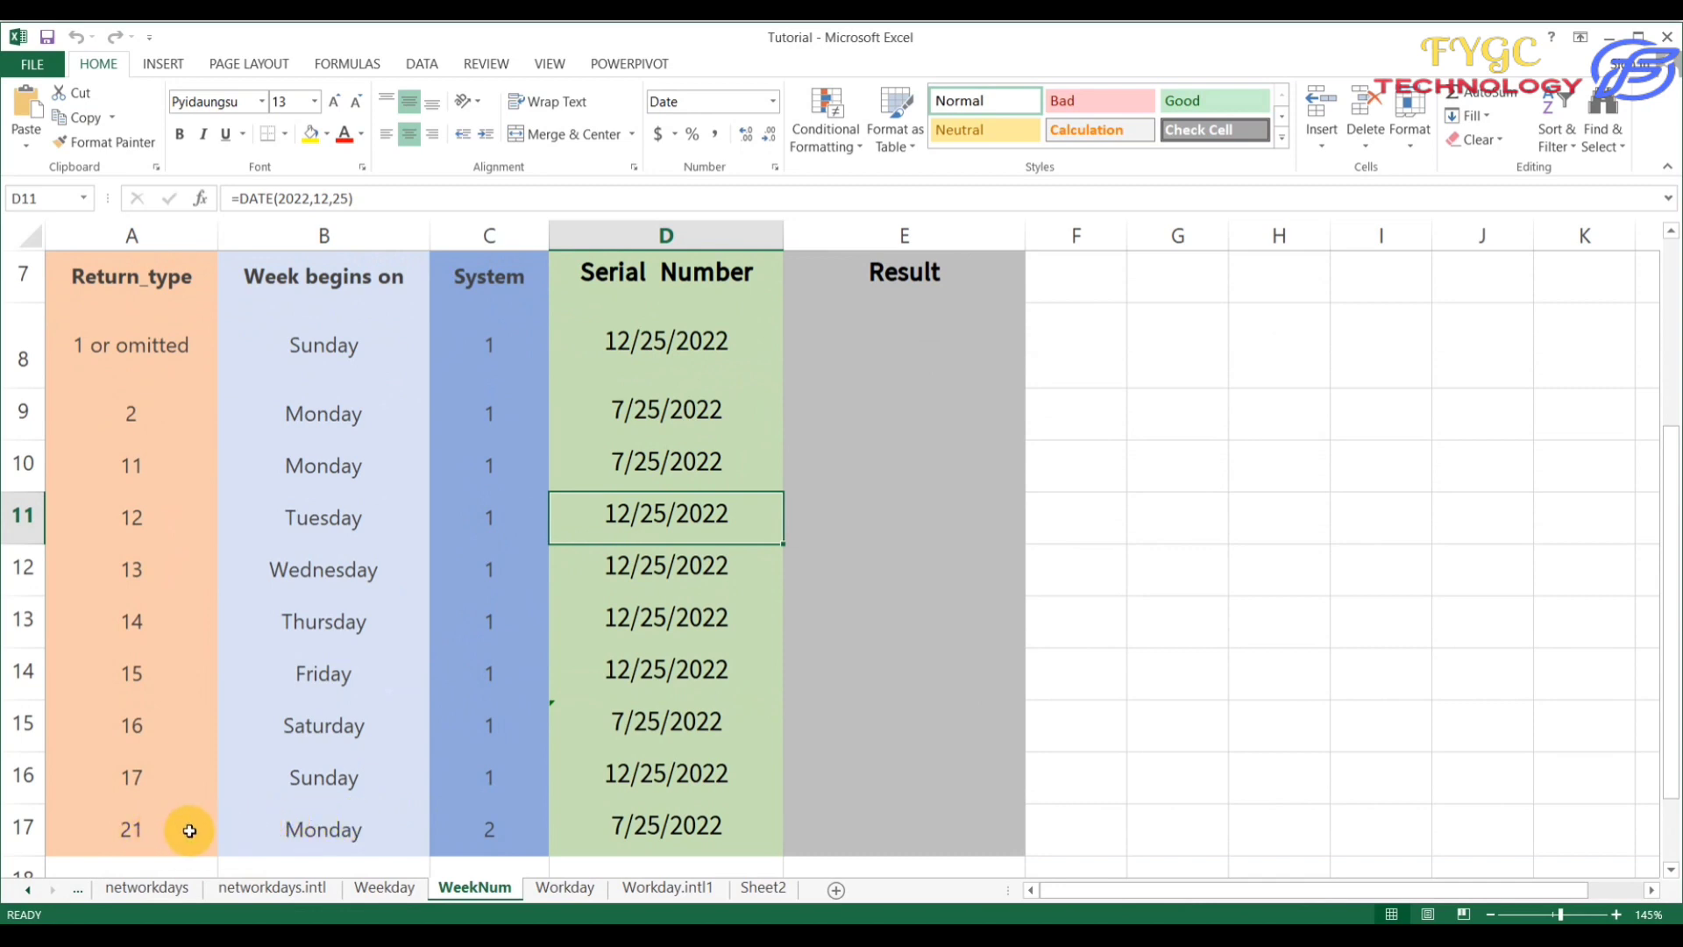
scroll(245, 806, down, 1)
scroll(245, 807, up, 1)
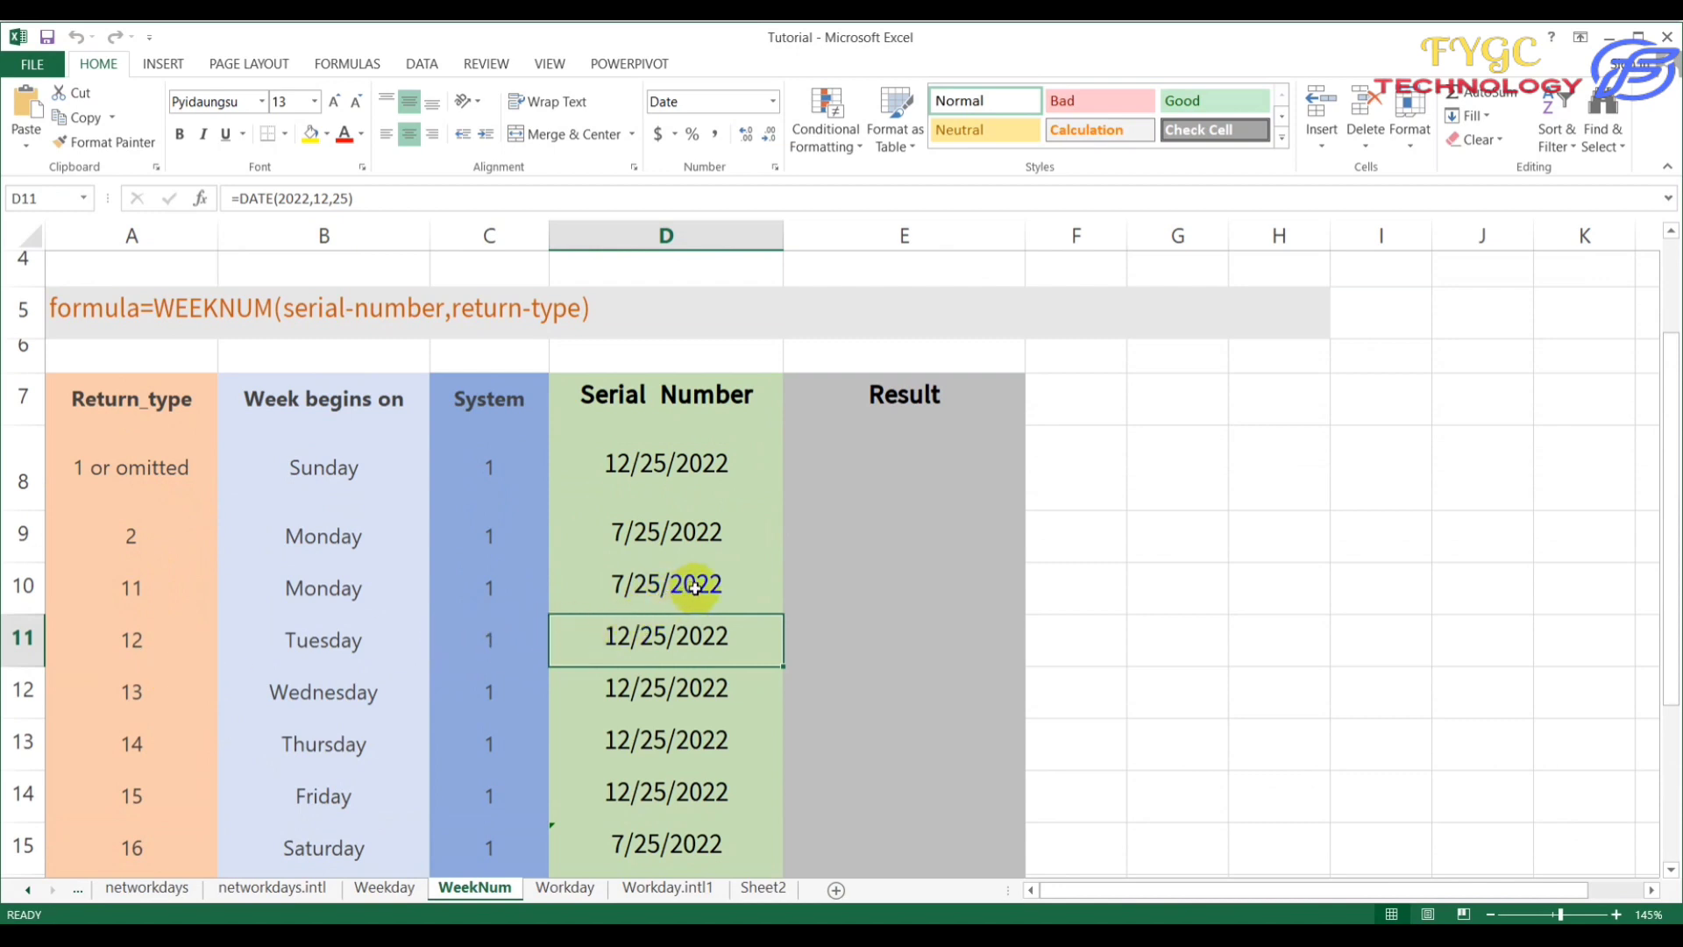
scroll(695, 587, up, 1)
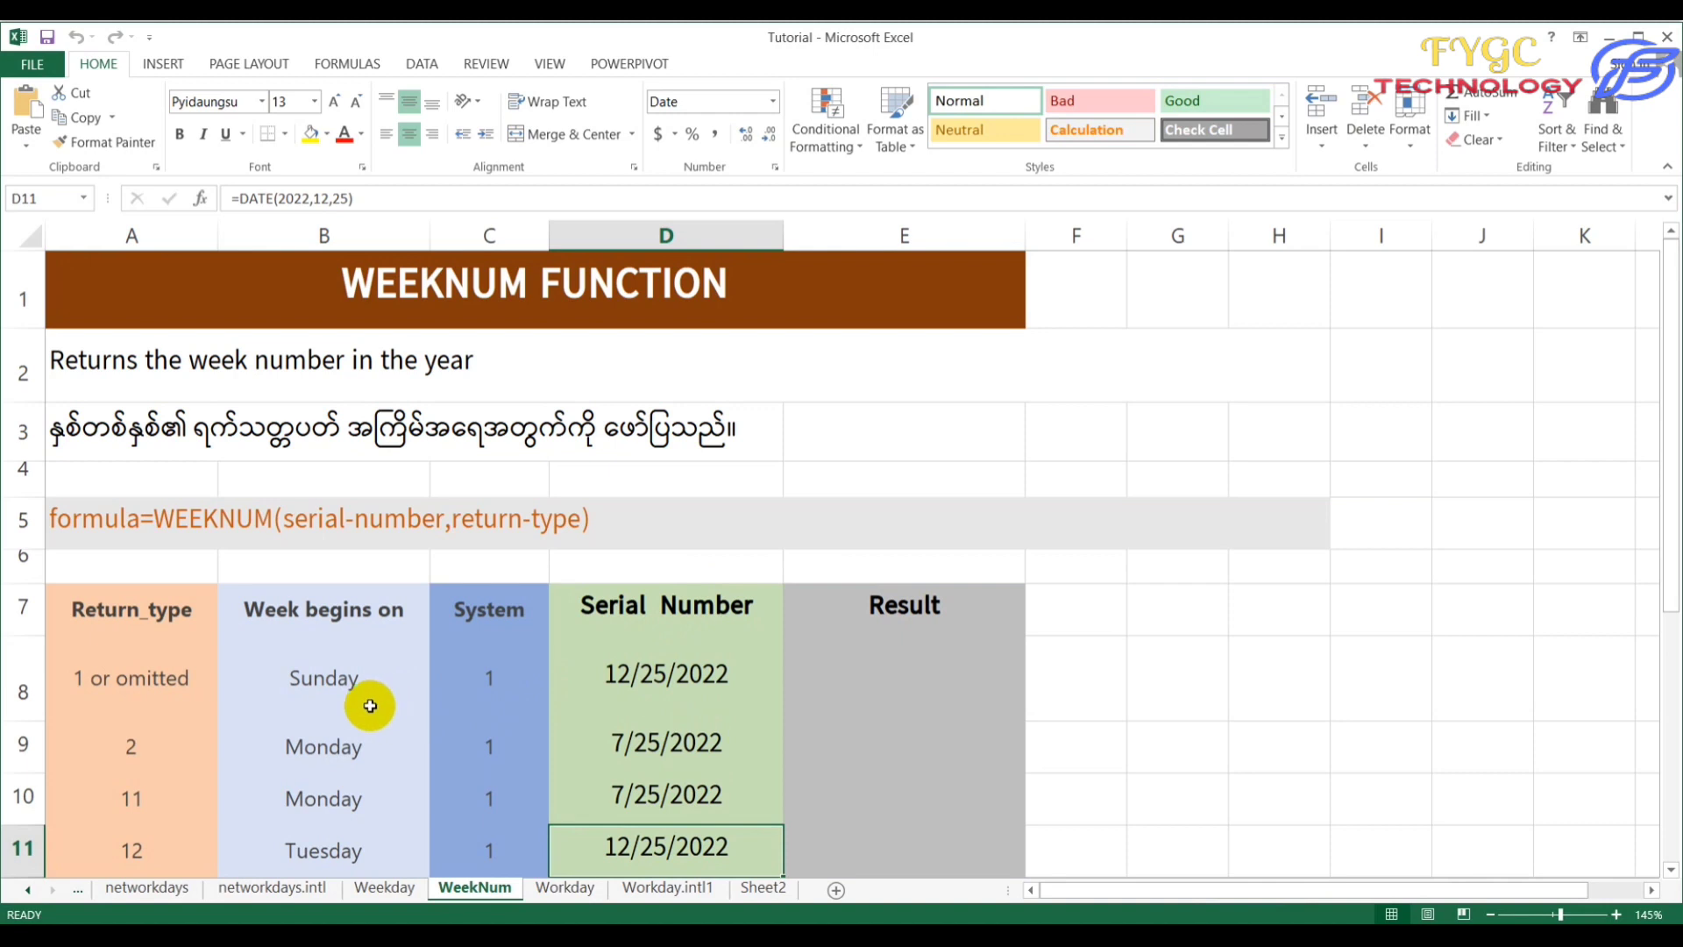
Step: Enter =WEEKNUM(D8,1) in cell E8 to get the week number with weeks beginning on Sunday
click(744, 697)
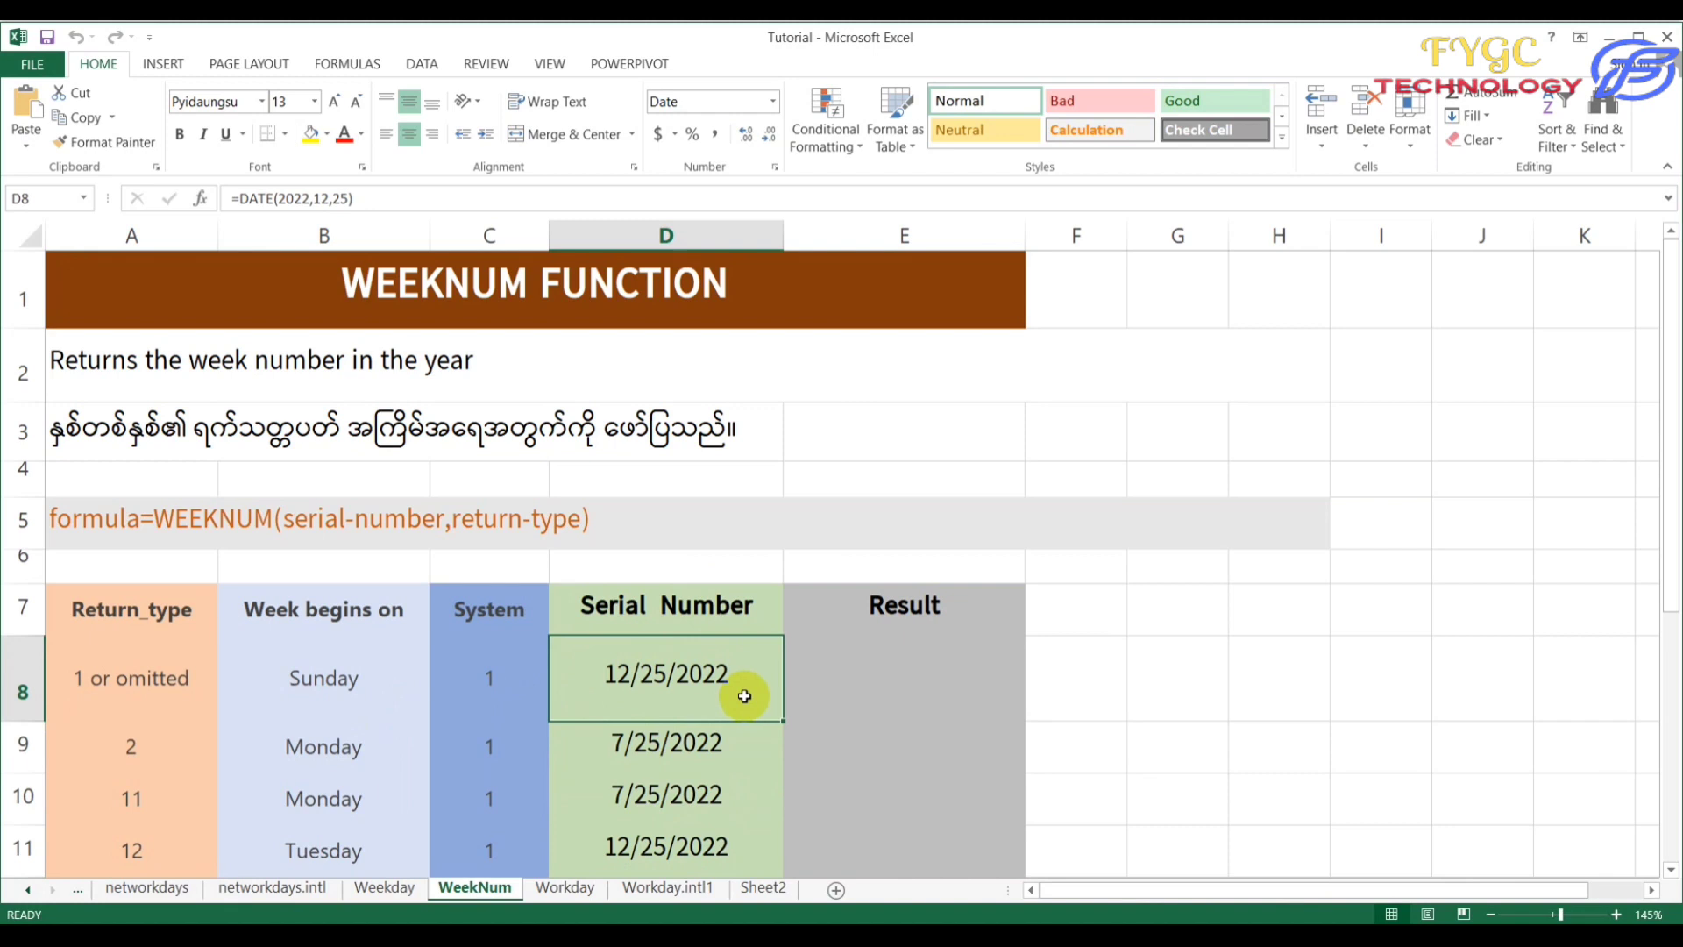
click(869, 690)
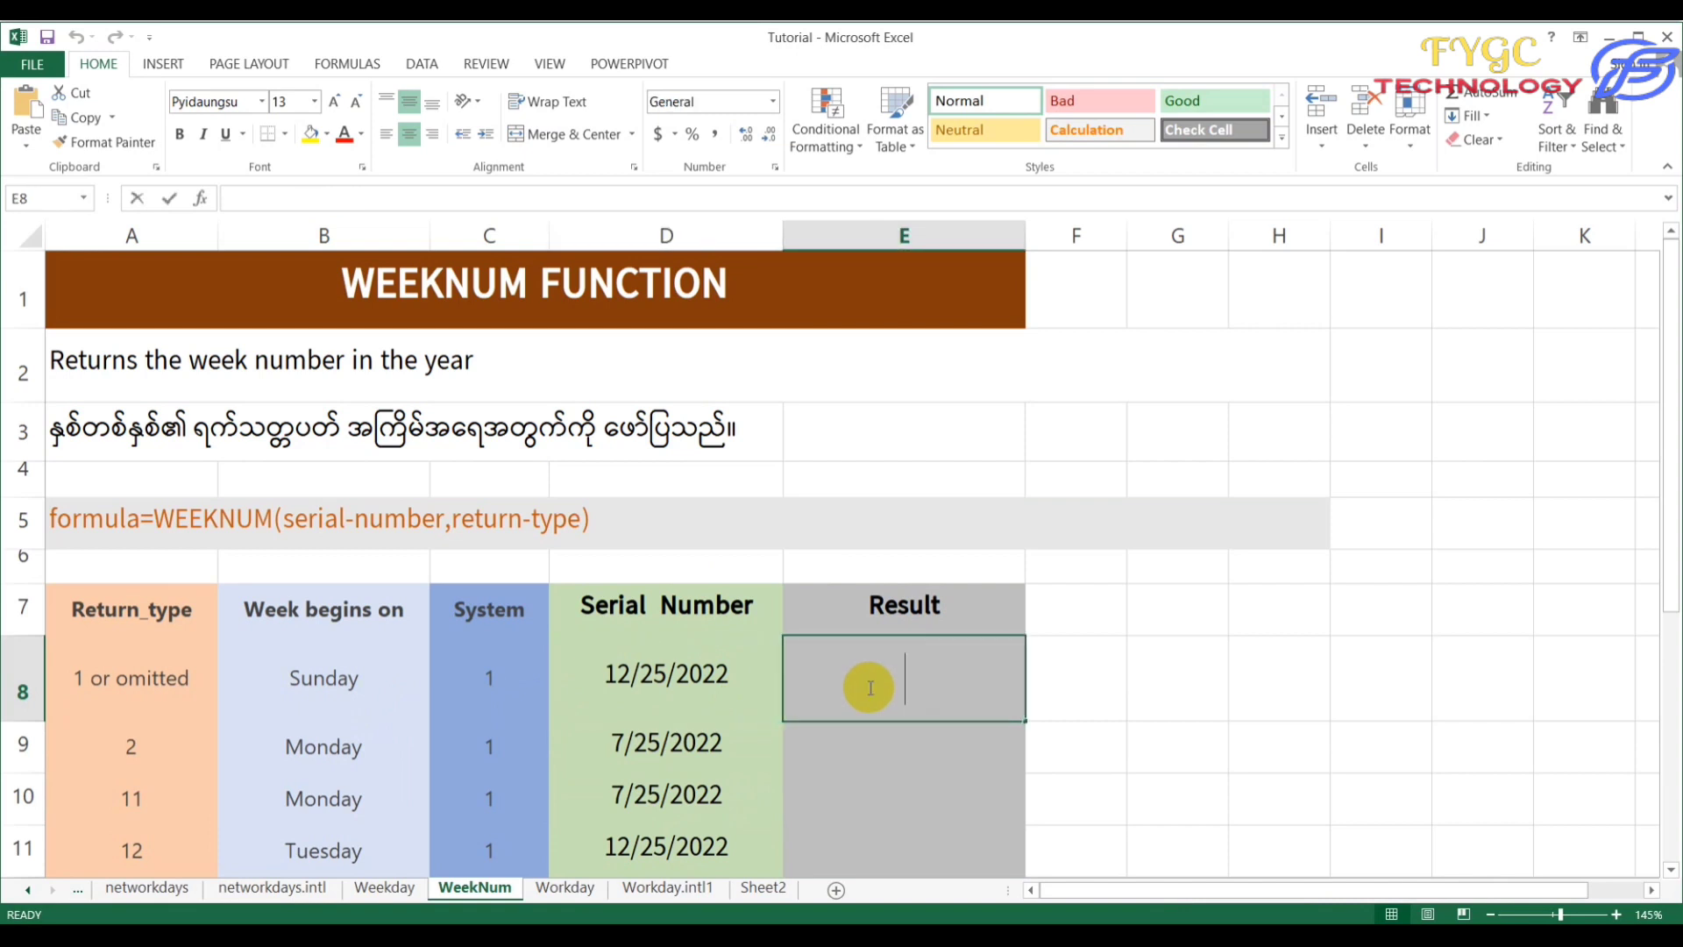
text(=weeknum)
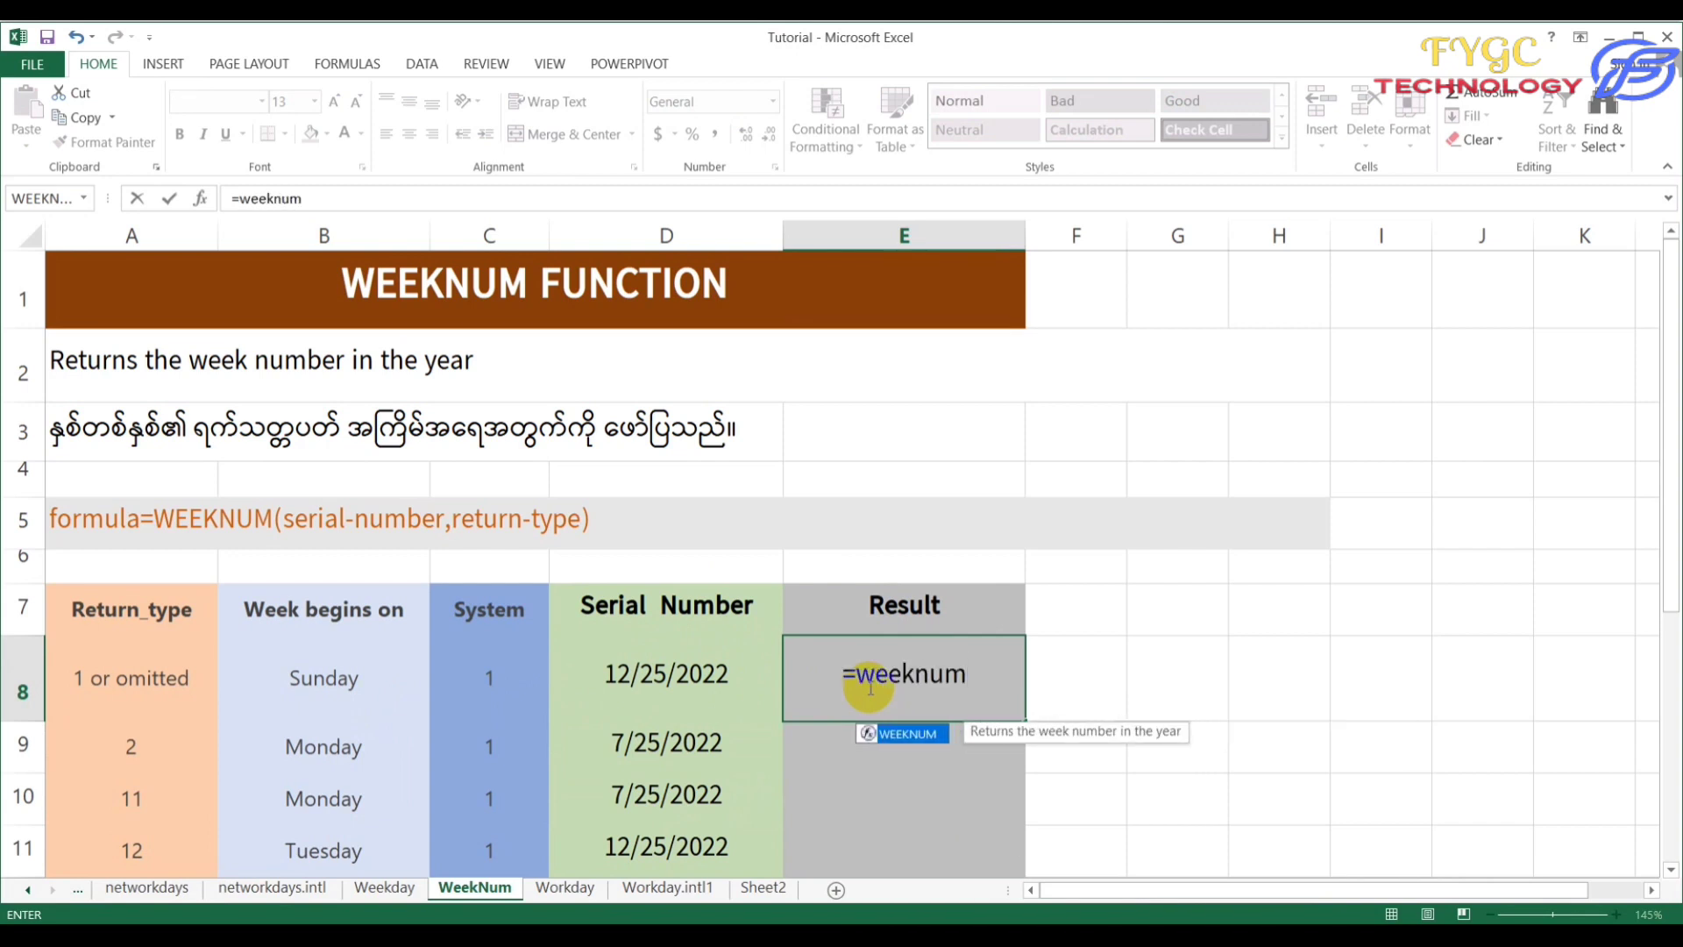
text(()
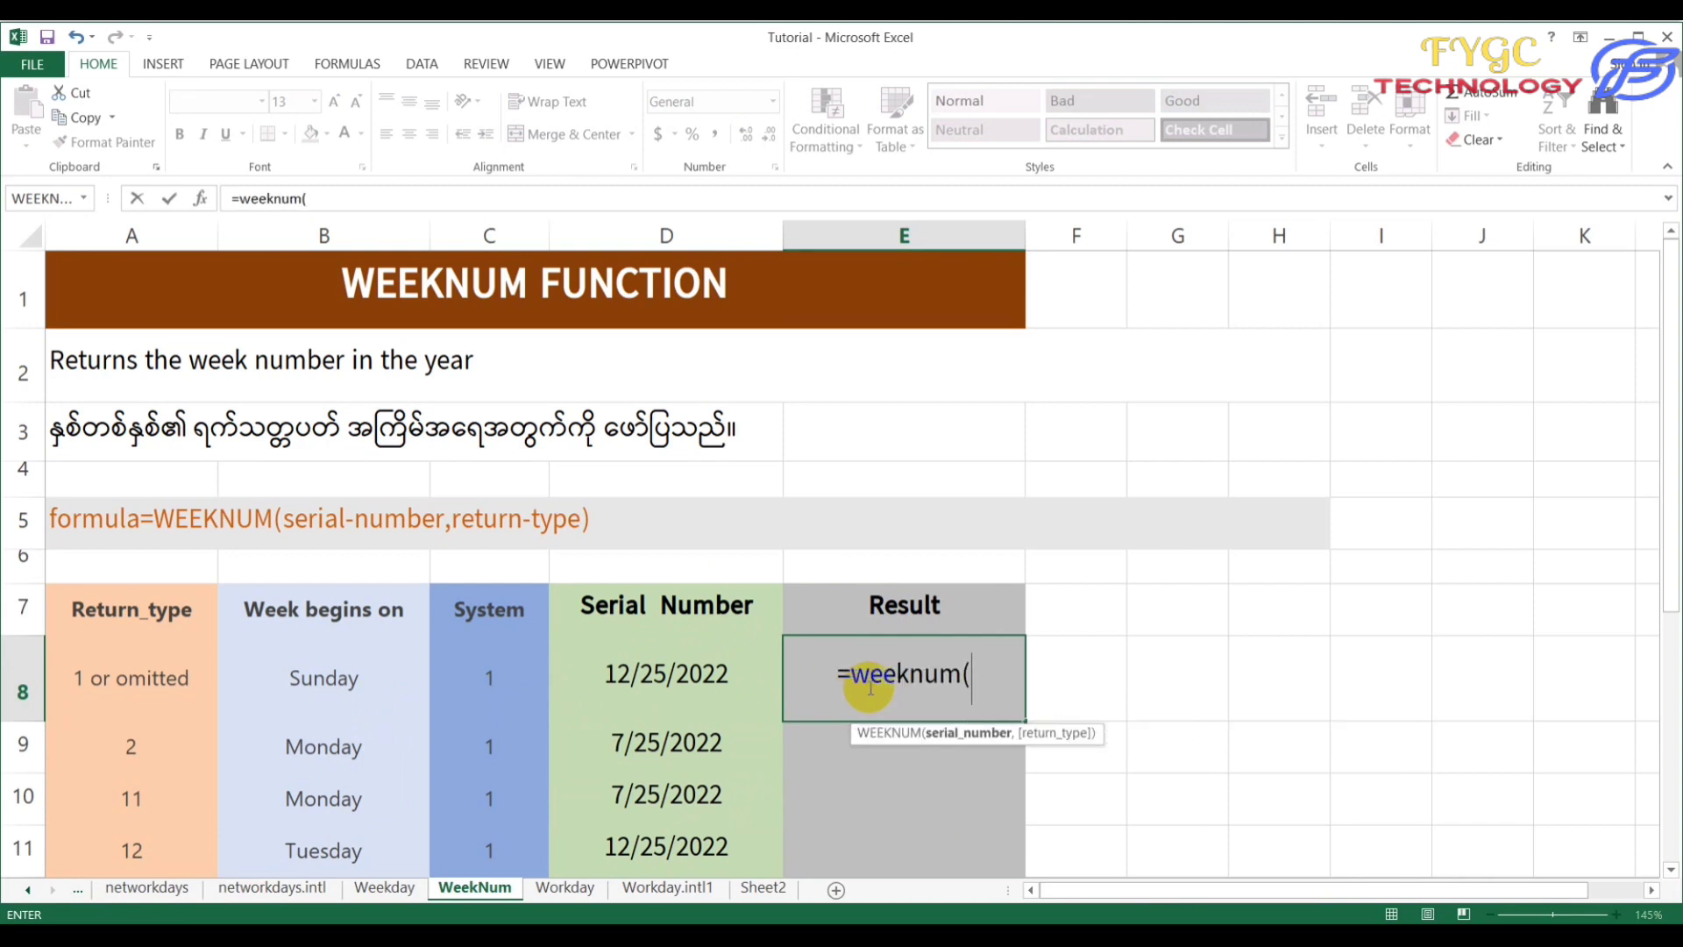
click(692, 683)
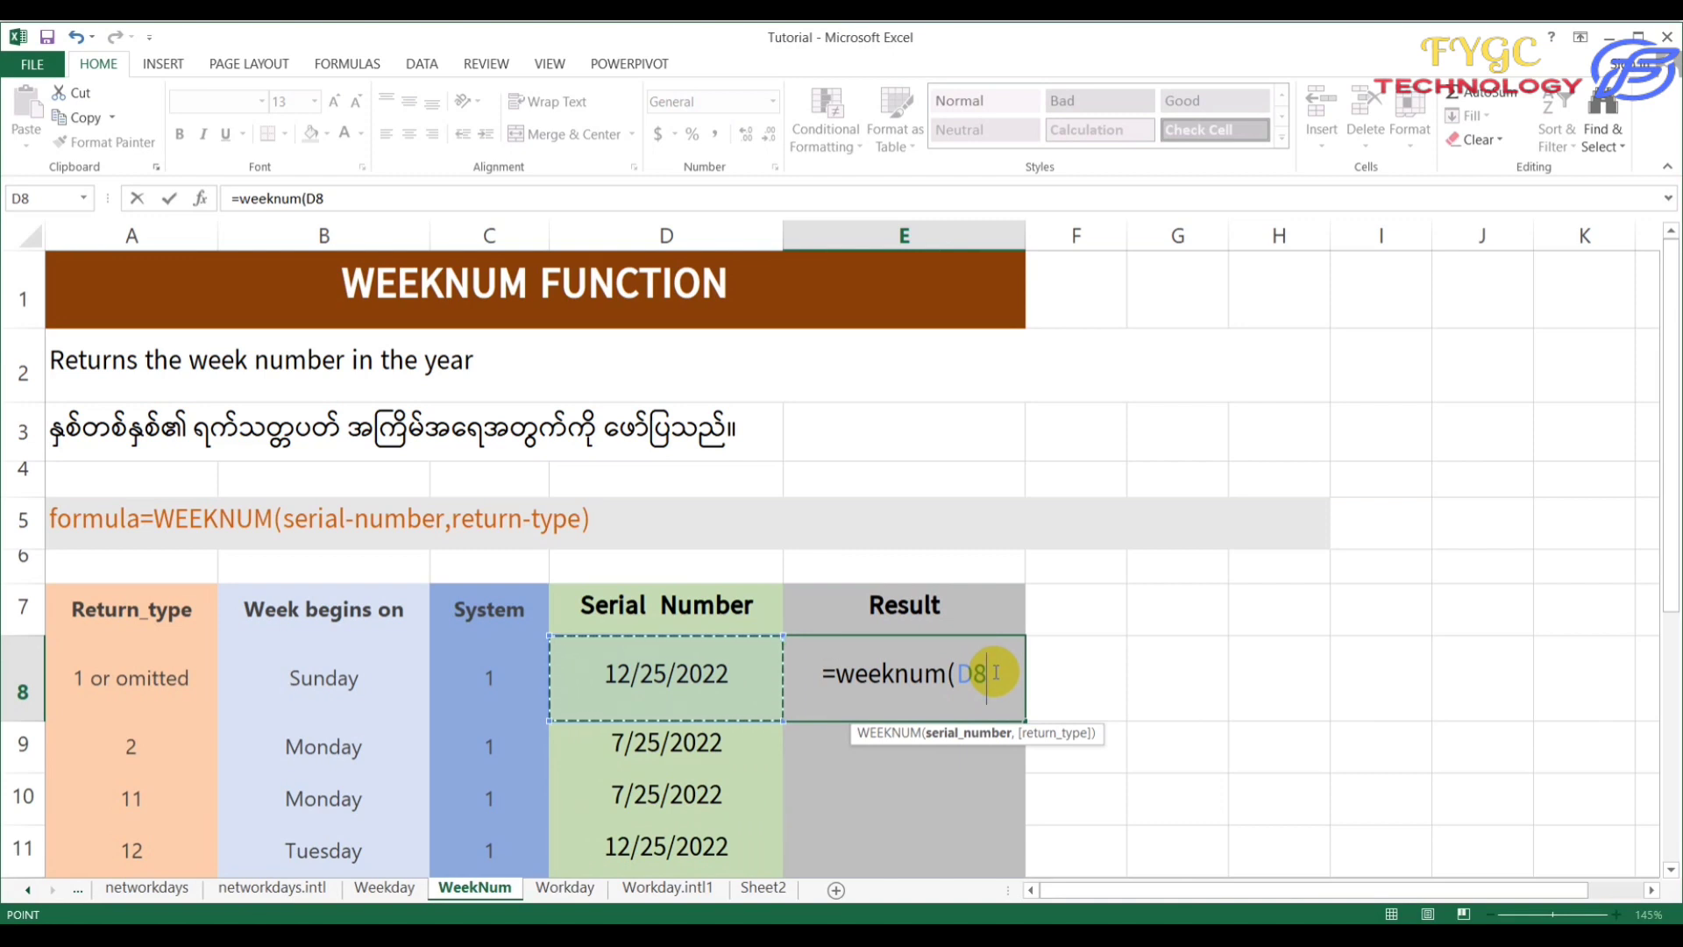
text(,)
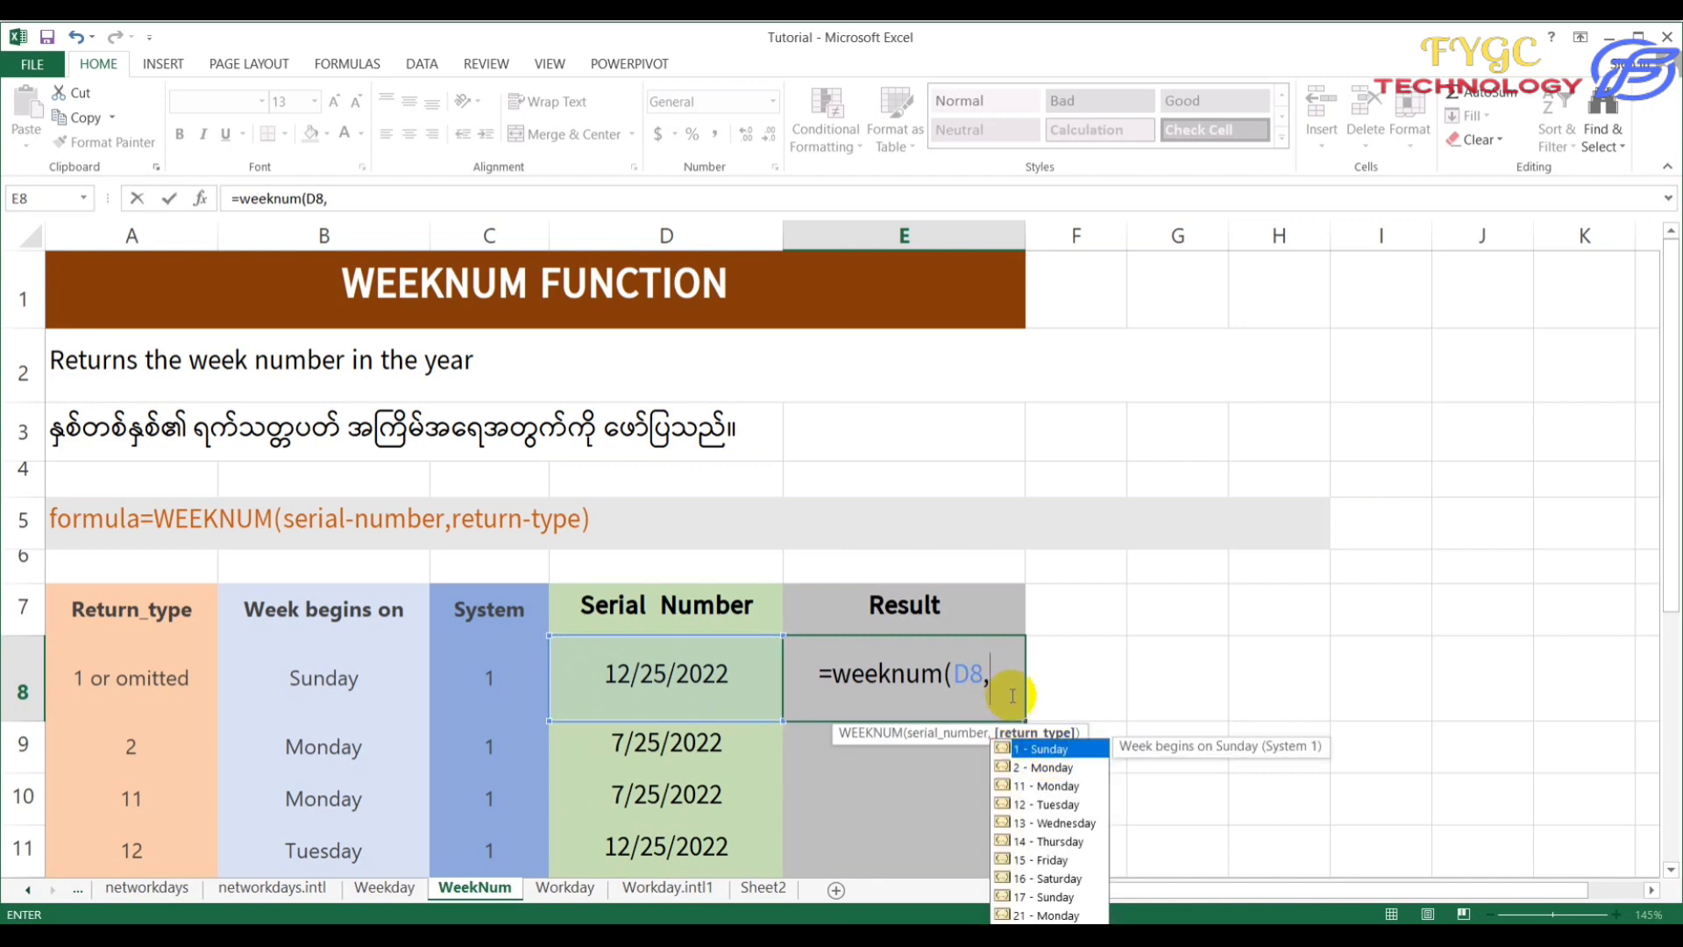
text(1))
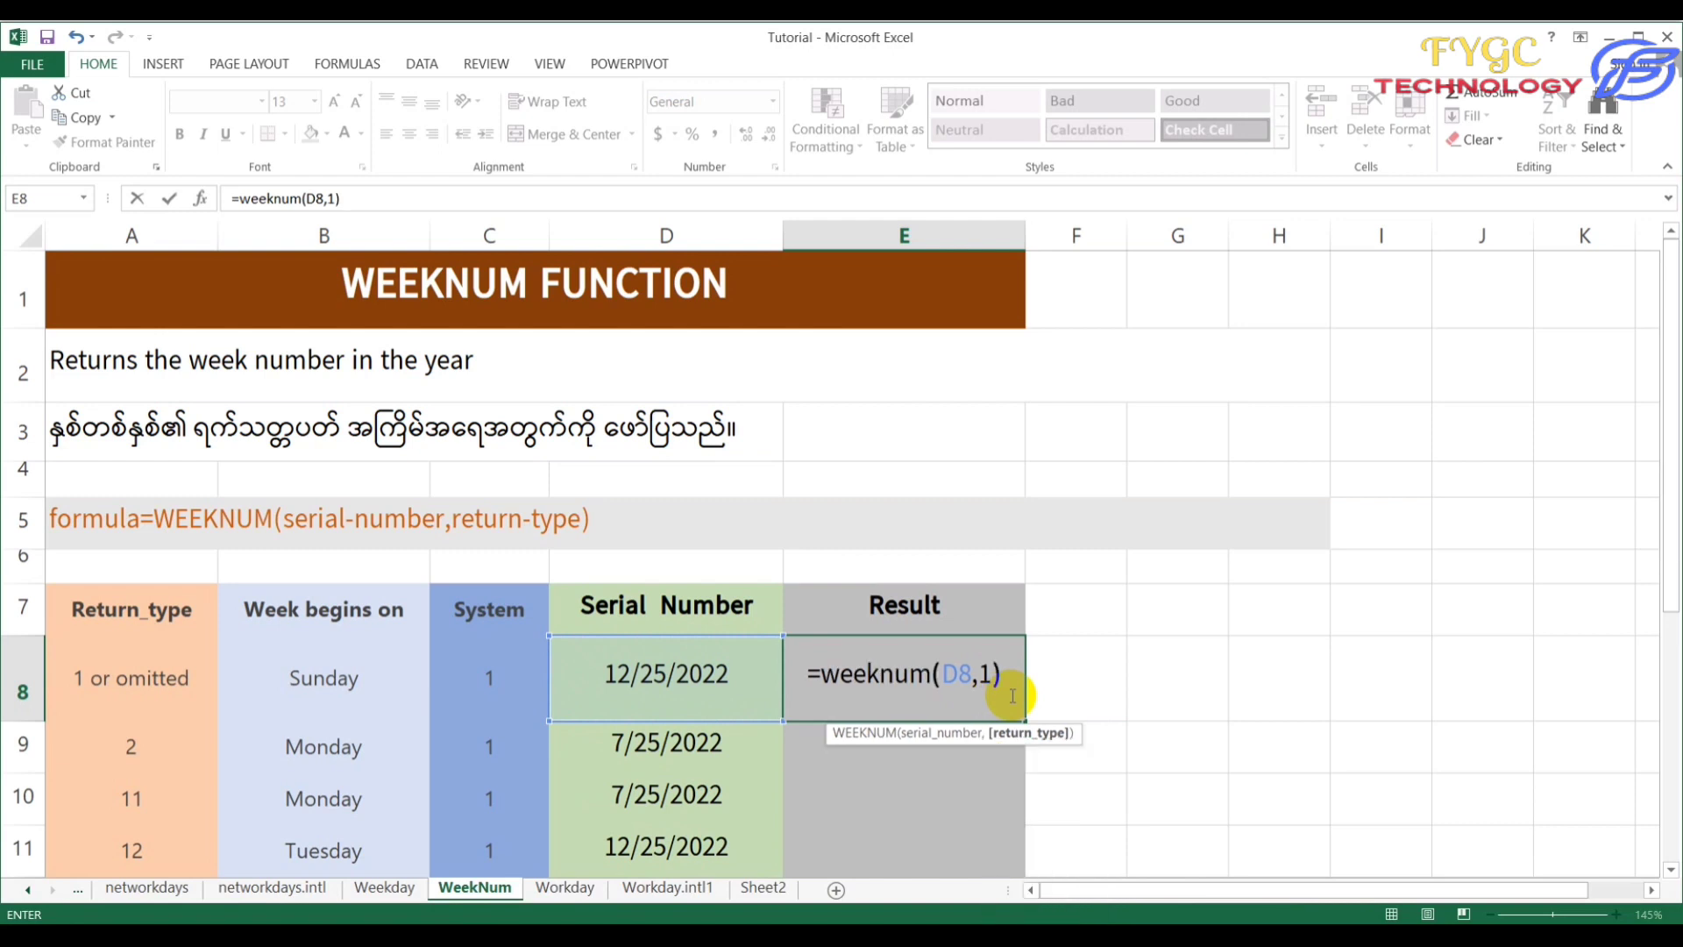
key(Return)
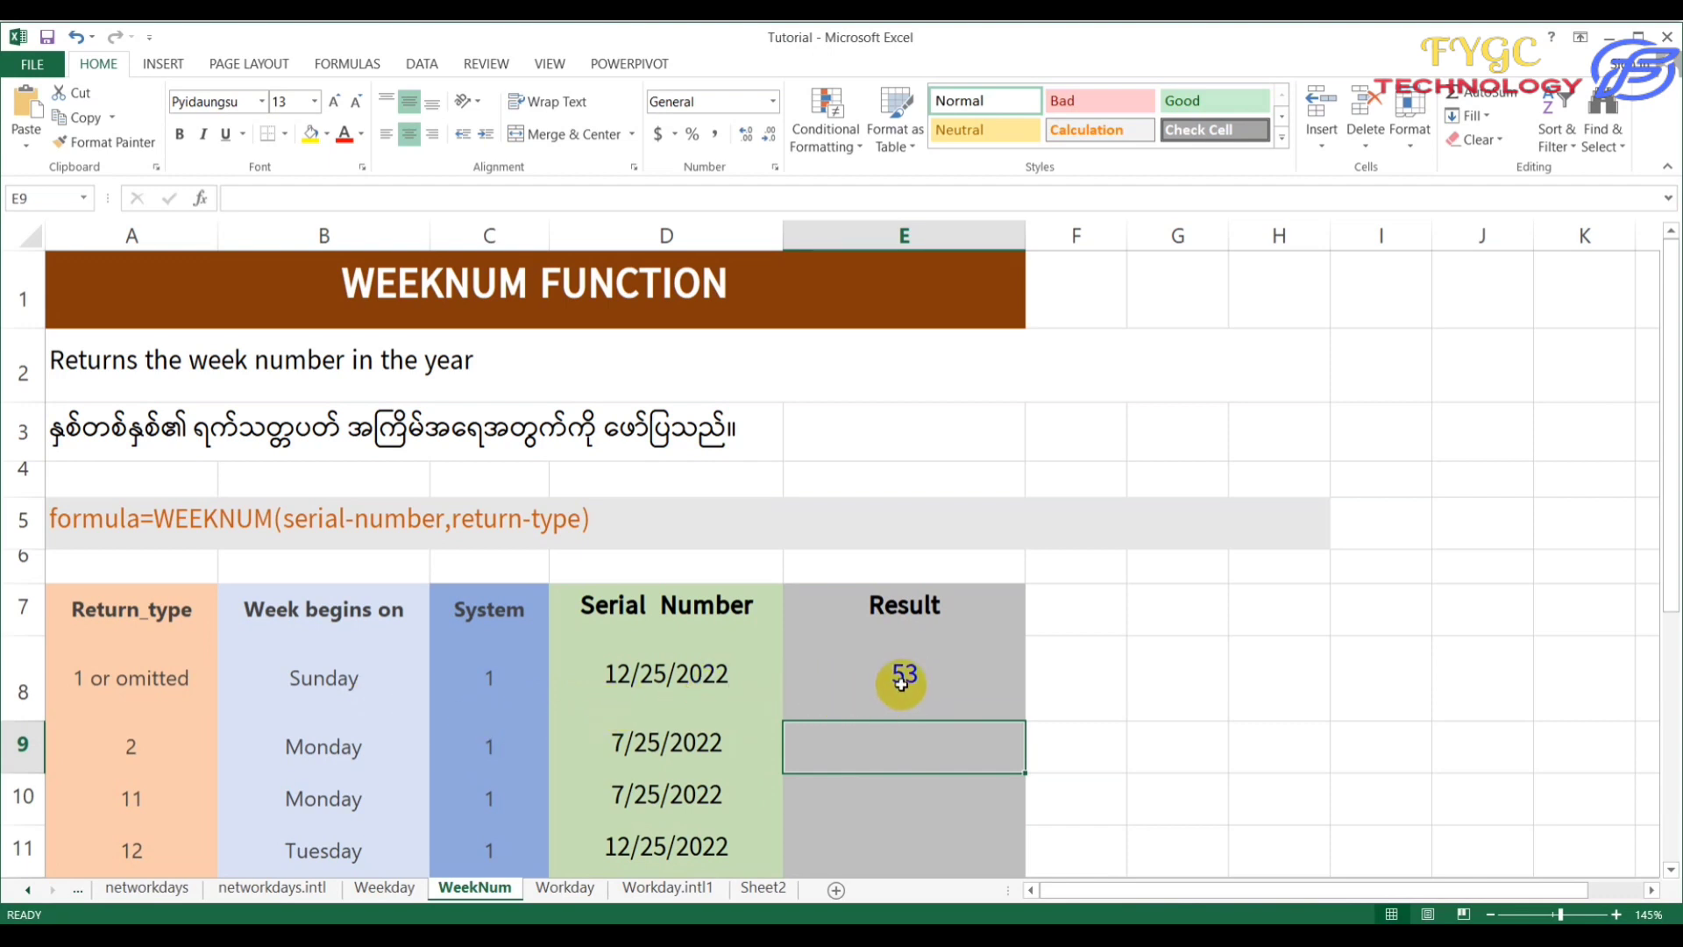
Step: Open the system calendar and go back to January 2022 to examine on which weekday the year's first week starts
click(1561, 934)
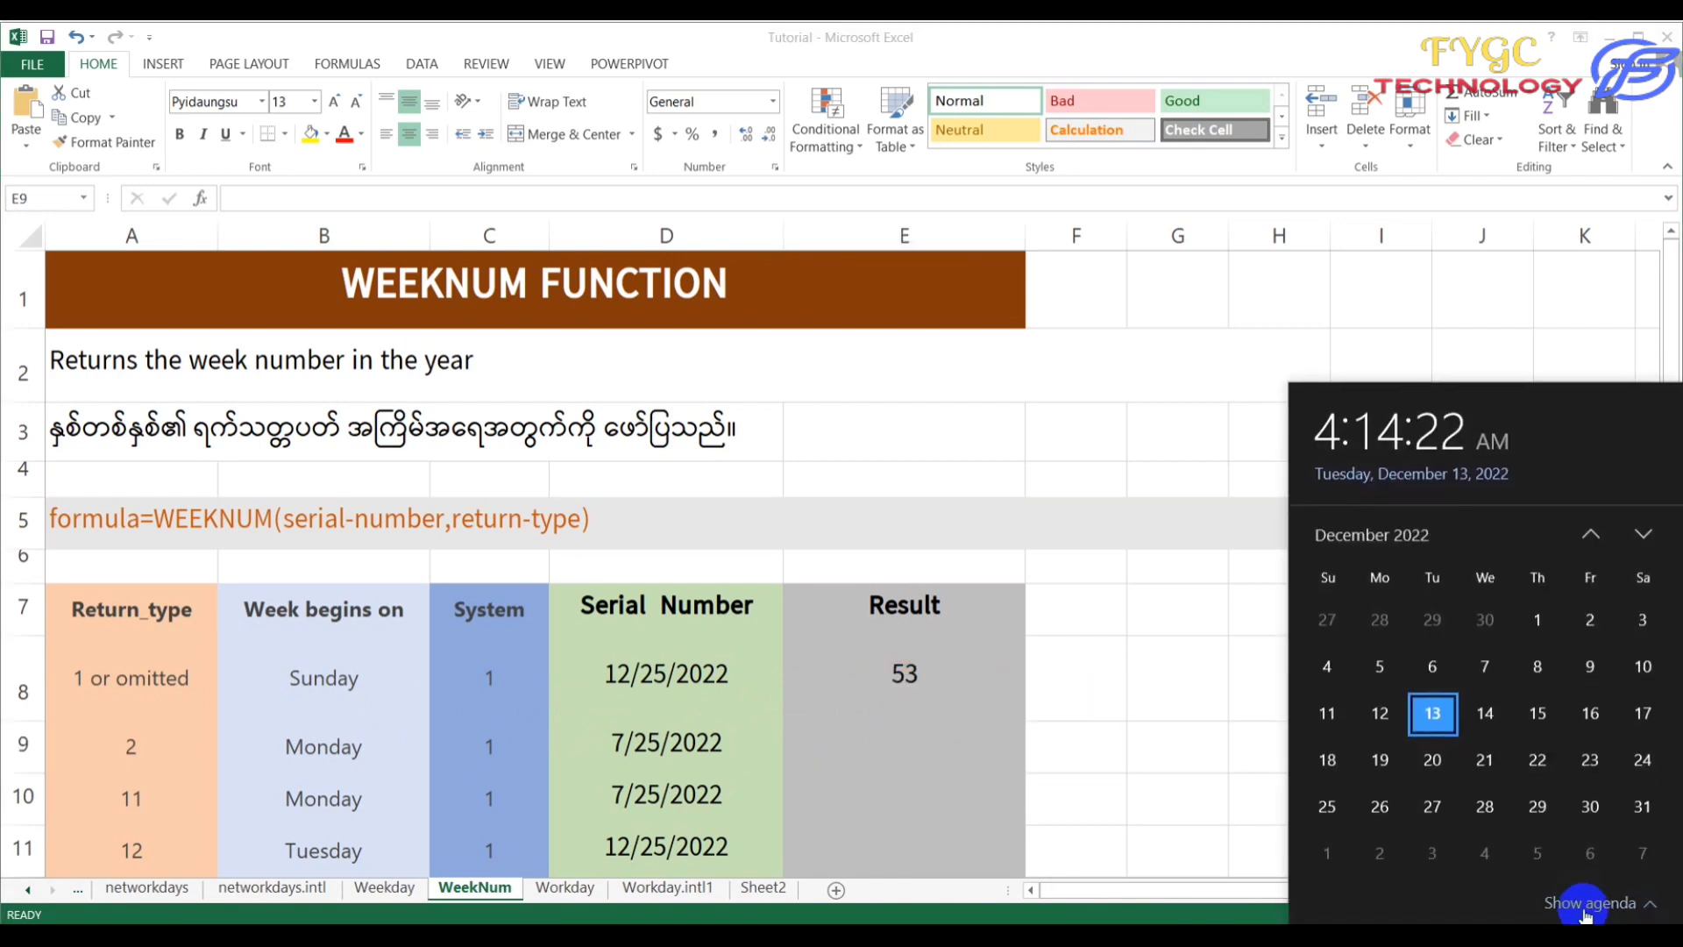
click(1593, 532)
click(1593, 531)
click(1593, 531)
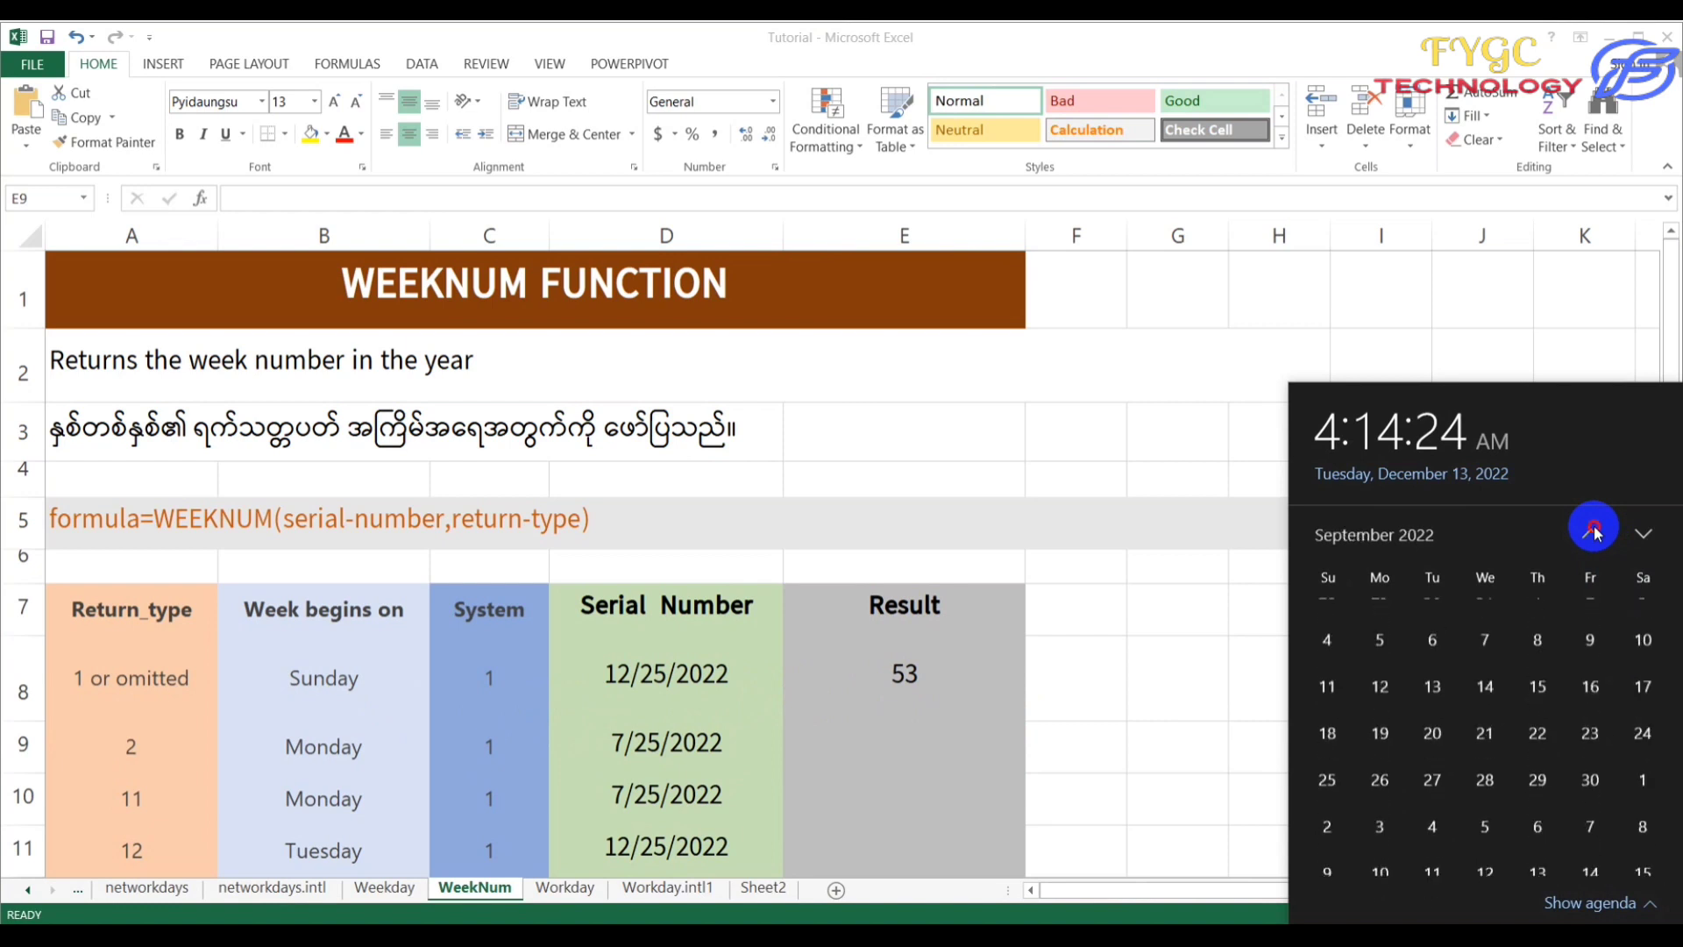
click(1593, 531)
click(1594, 532)
click(1593, 531)
click(1593, 531)
click(1594, 531)
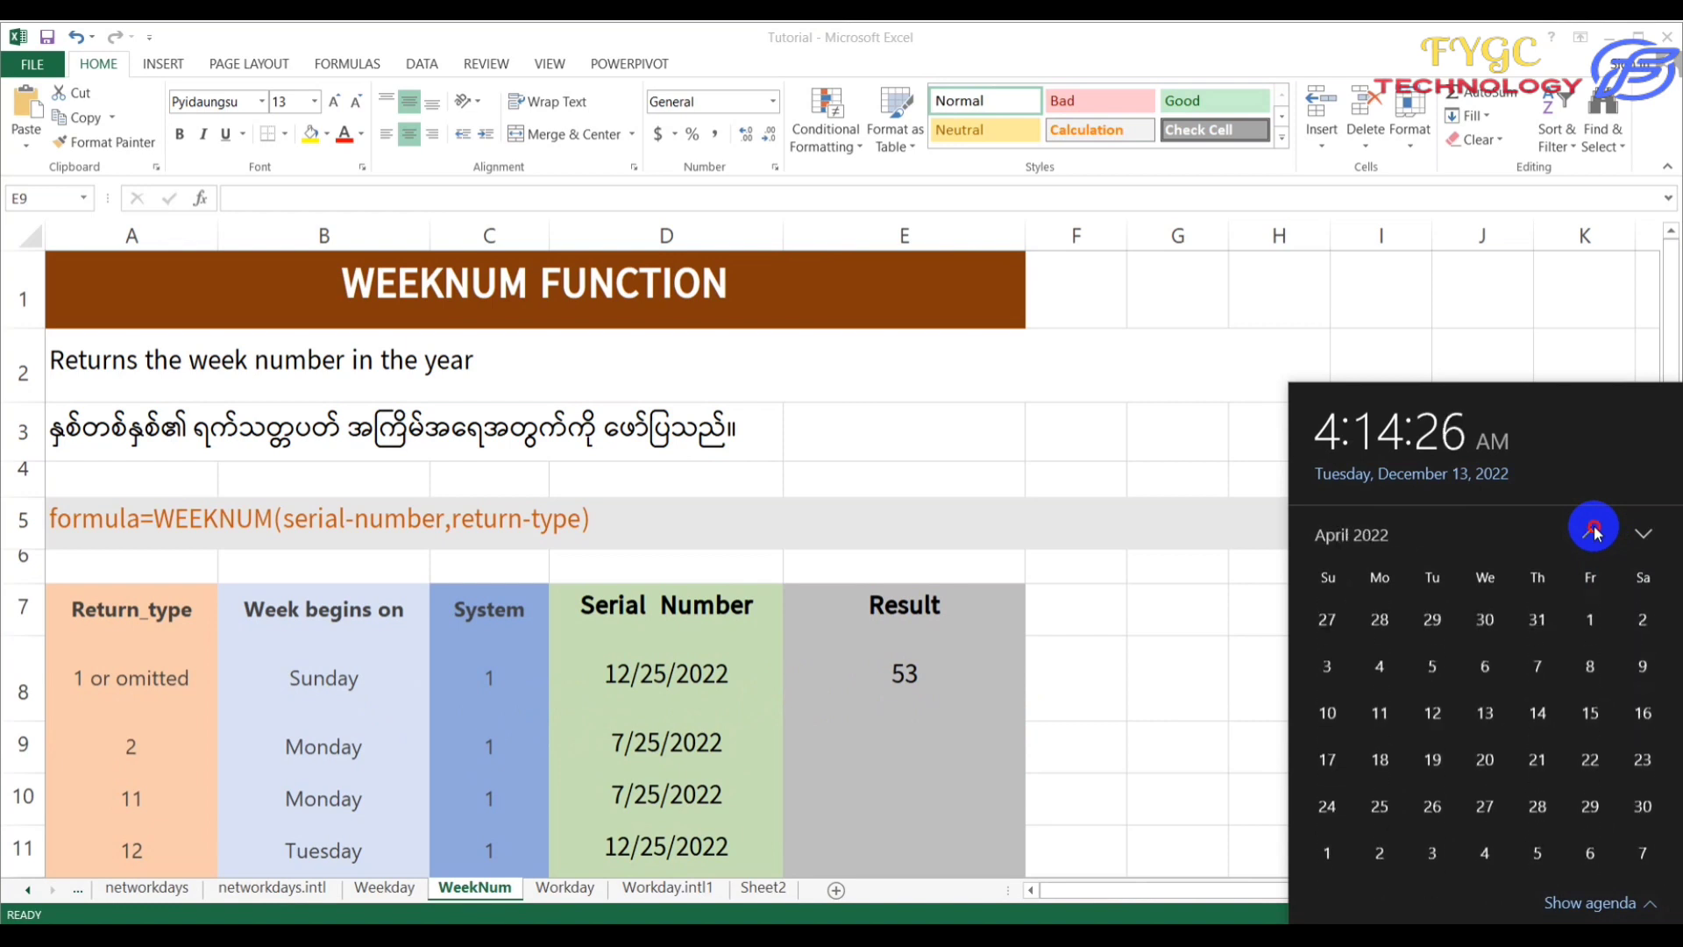
click(1594, 531)
click(1593, 531)
click(1593, 532)
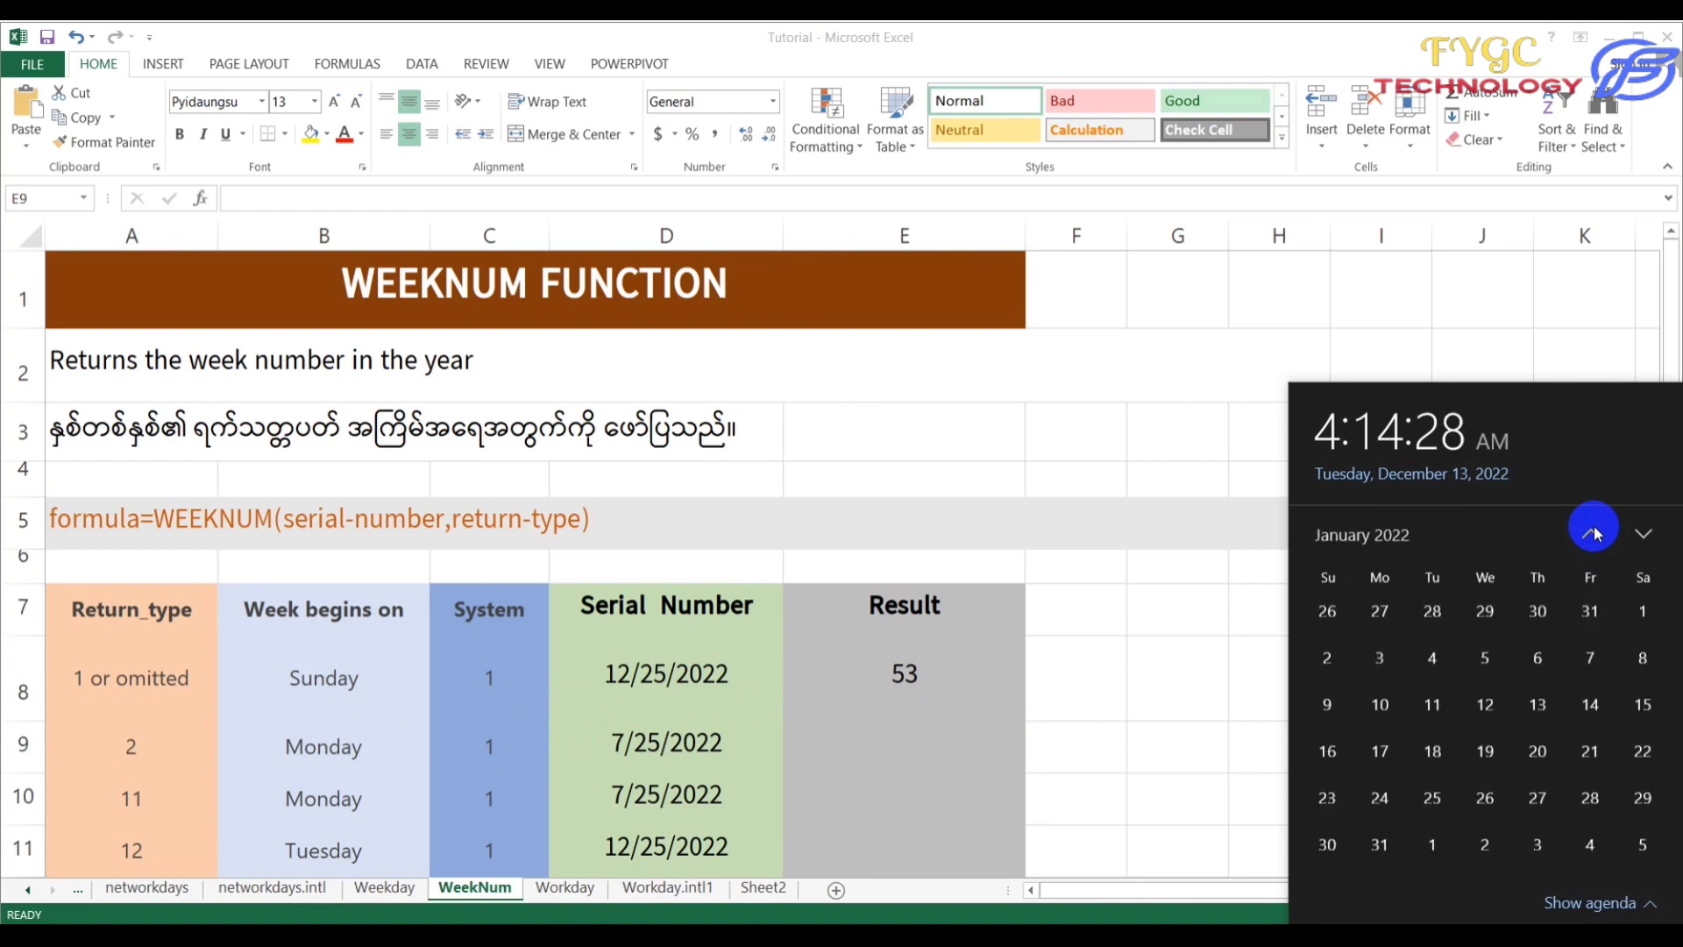
click(1594, 619)
click(1648, 633)
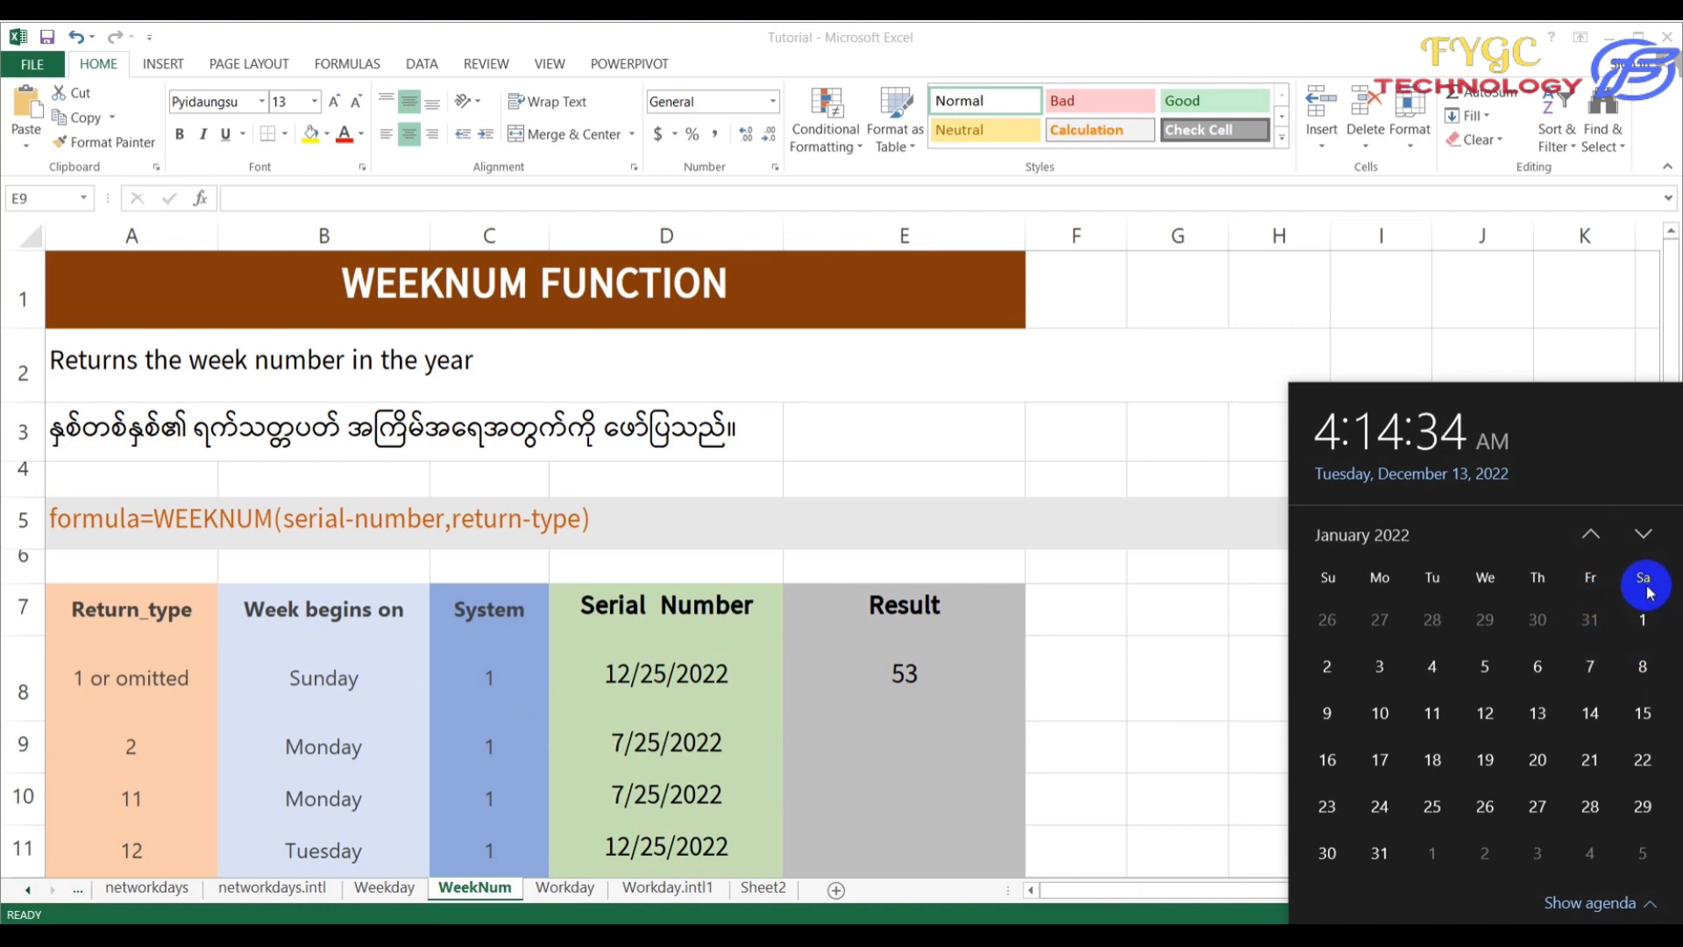
click(1644, 622)
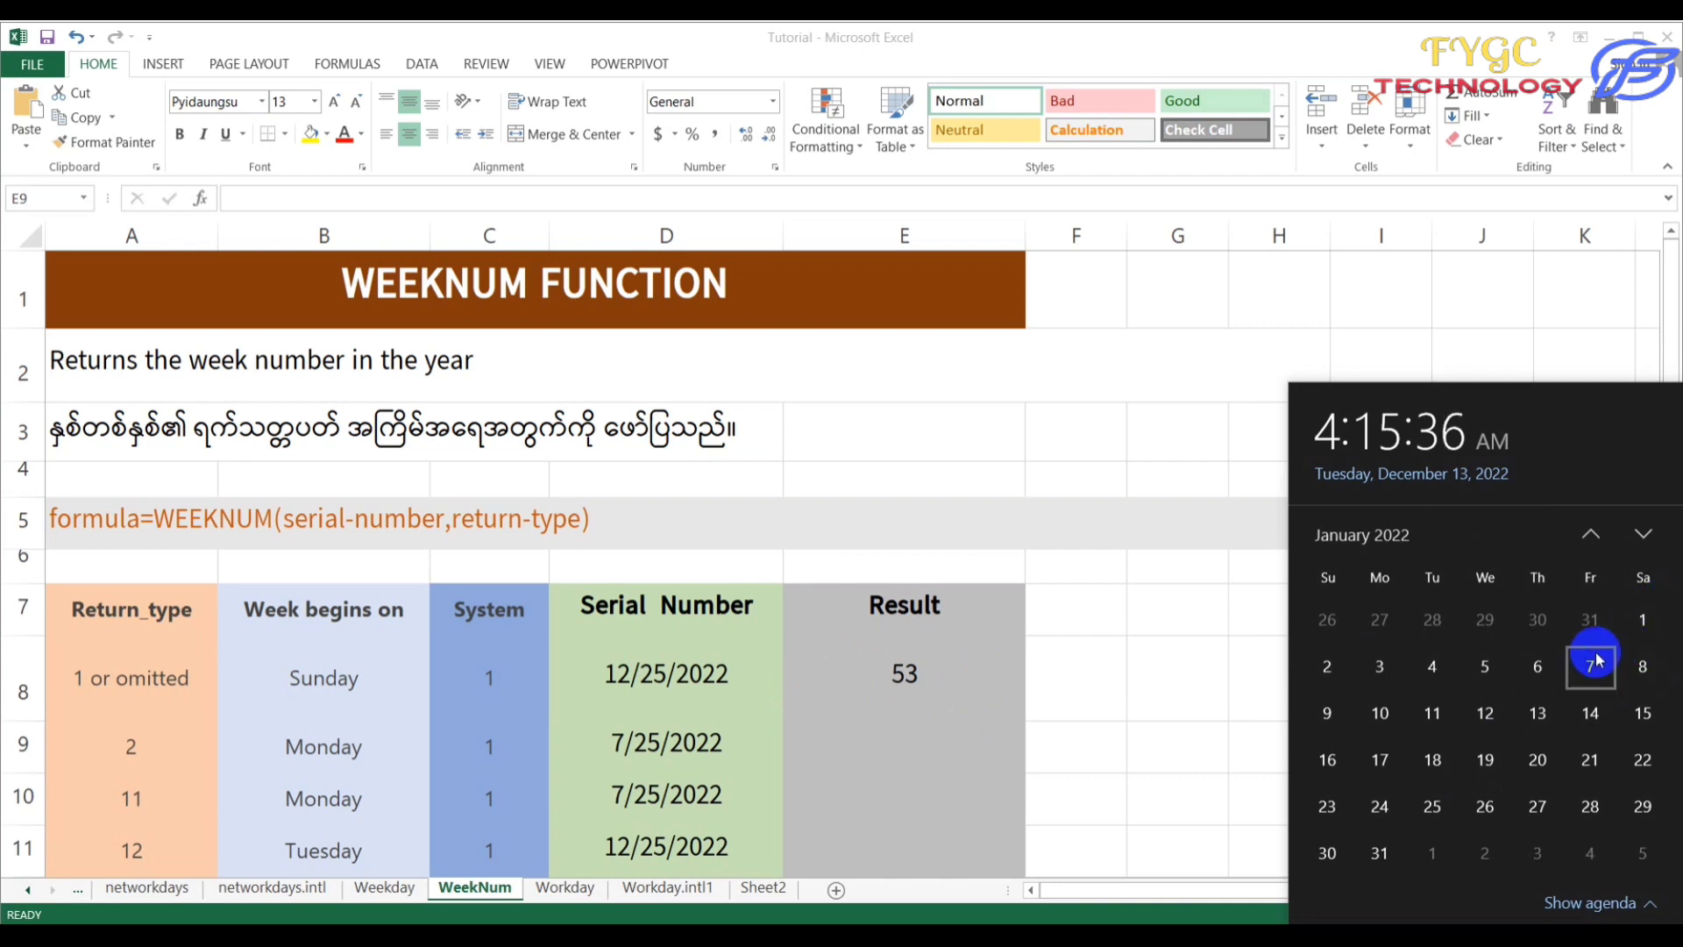
Step: Enter =WEEKNUM(D9,2) in cell E9 to get the week number with weeks beginning on Monday
click(932, 754)
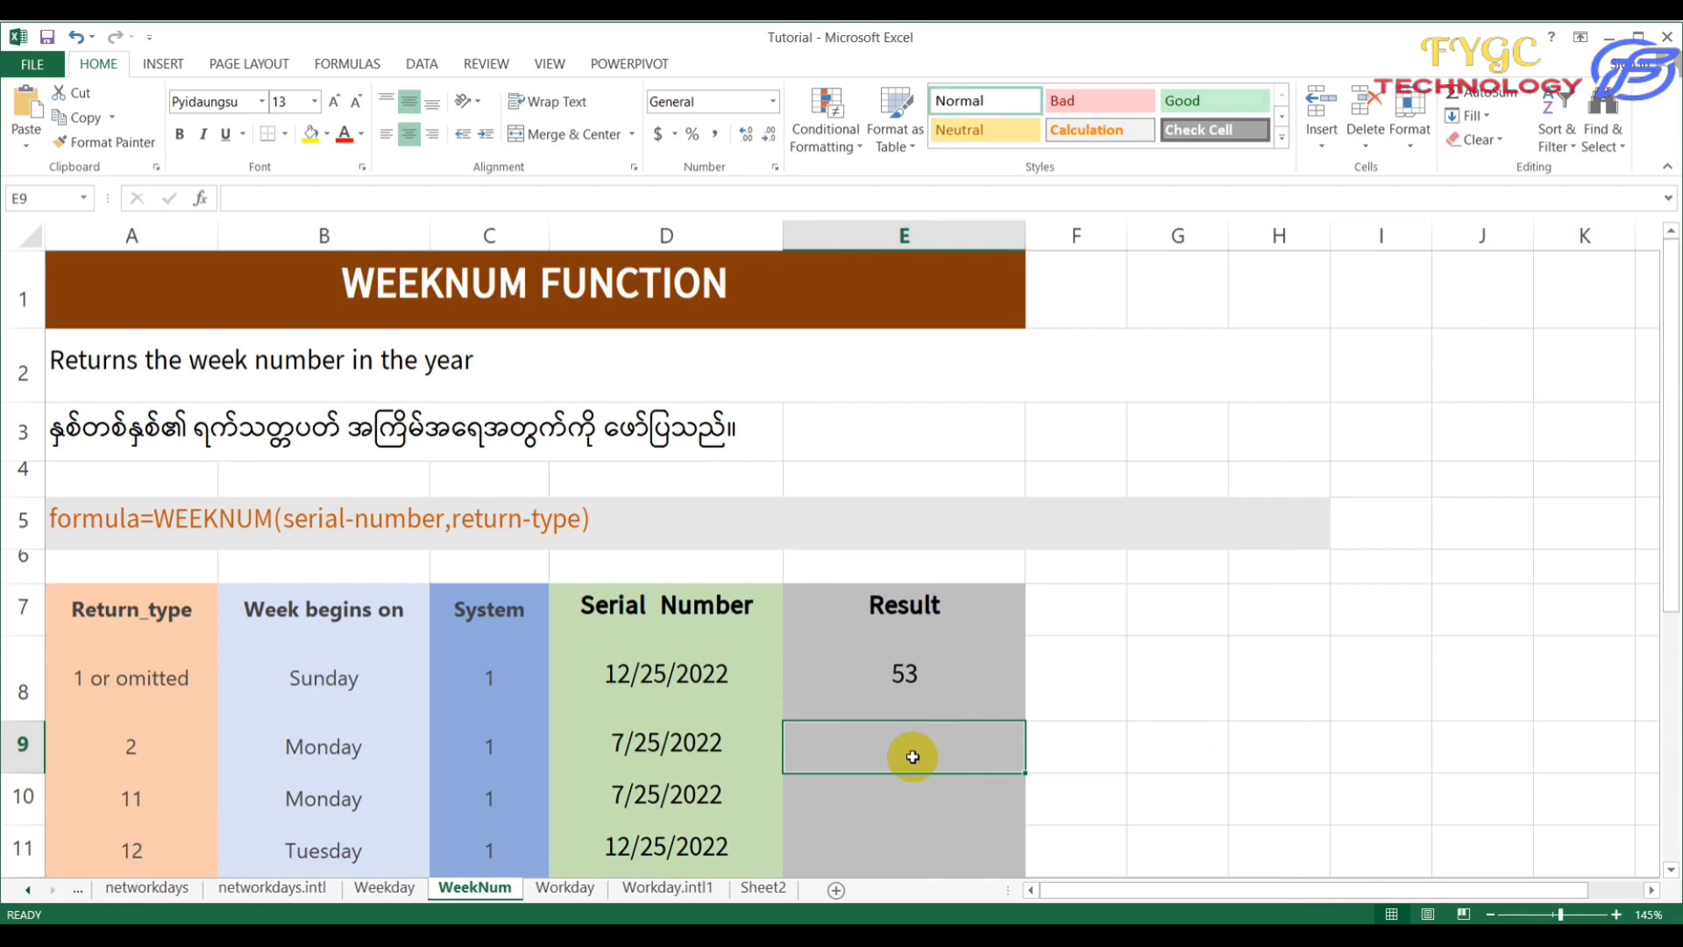
text(=)
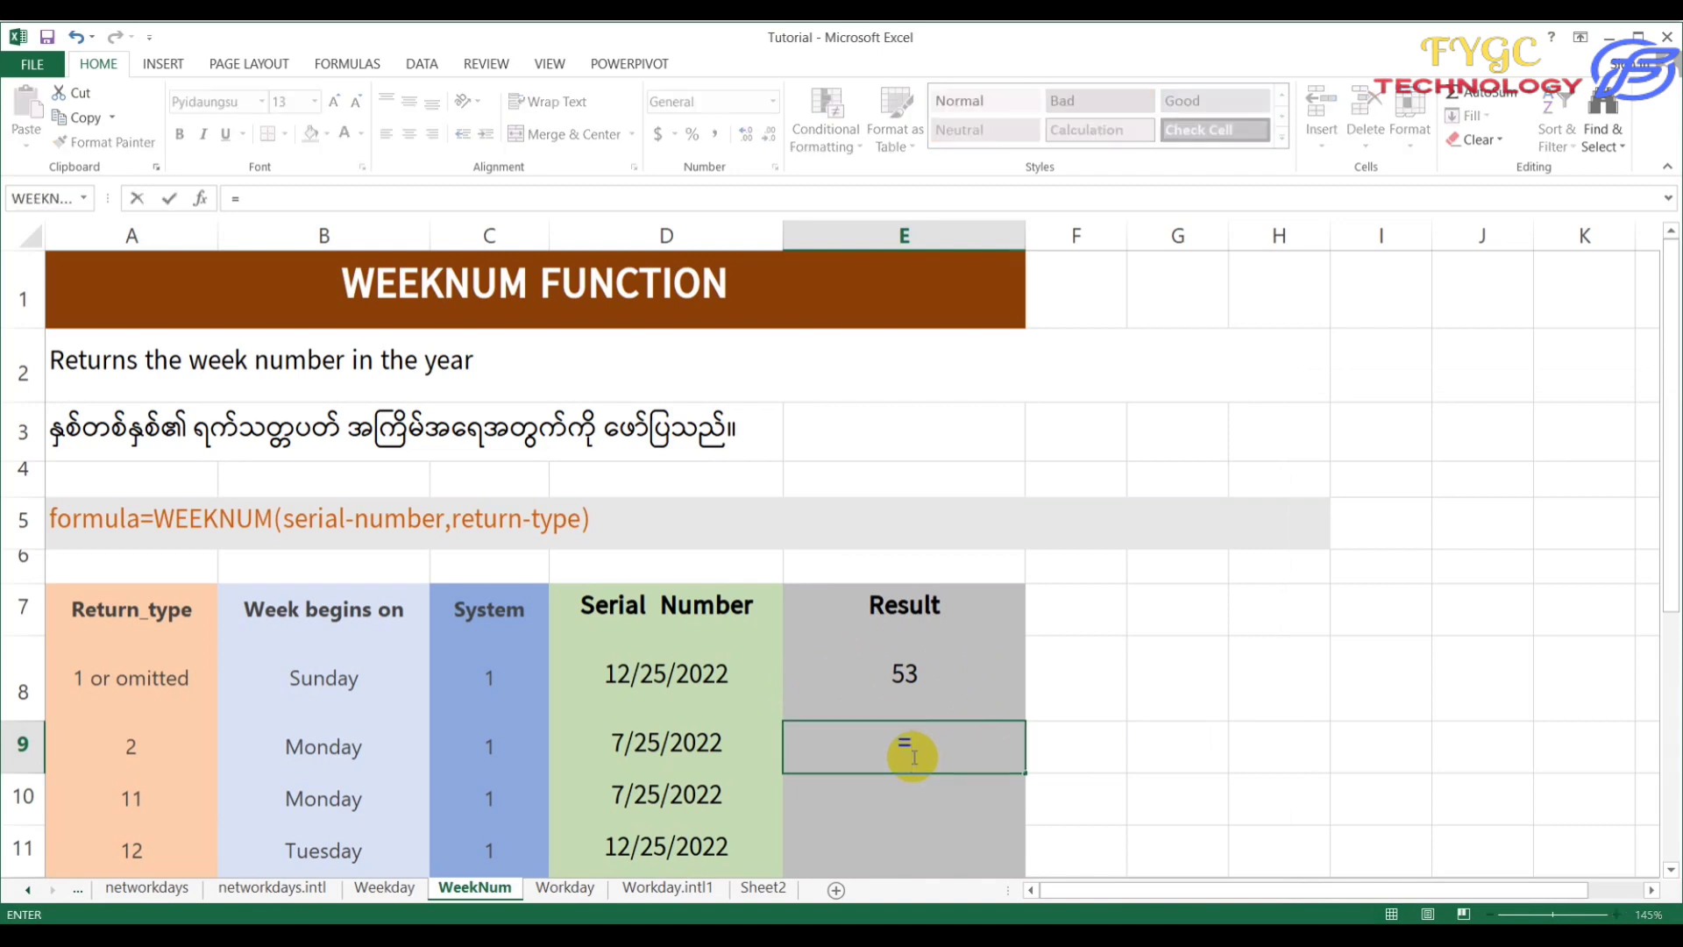
text(rr)
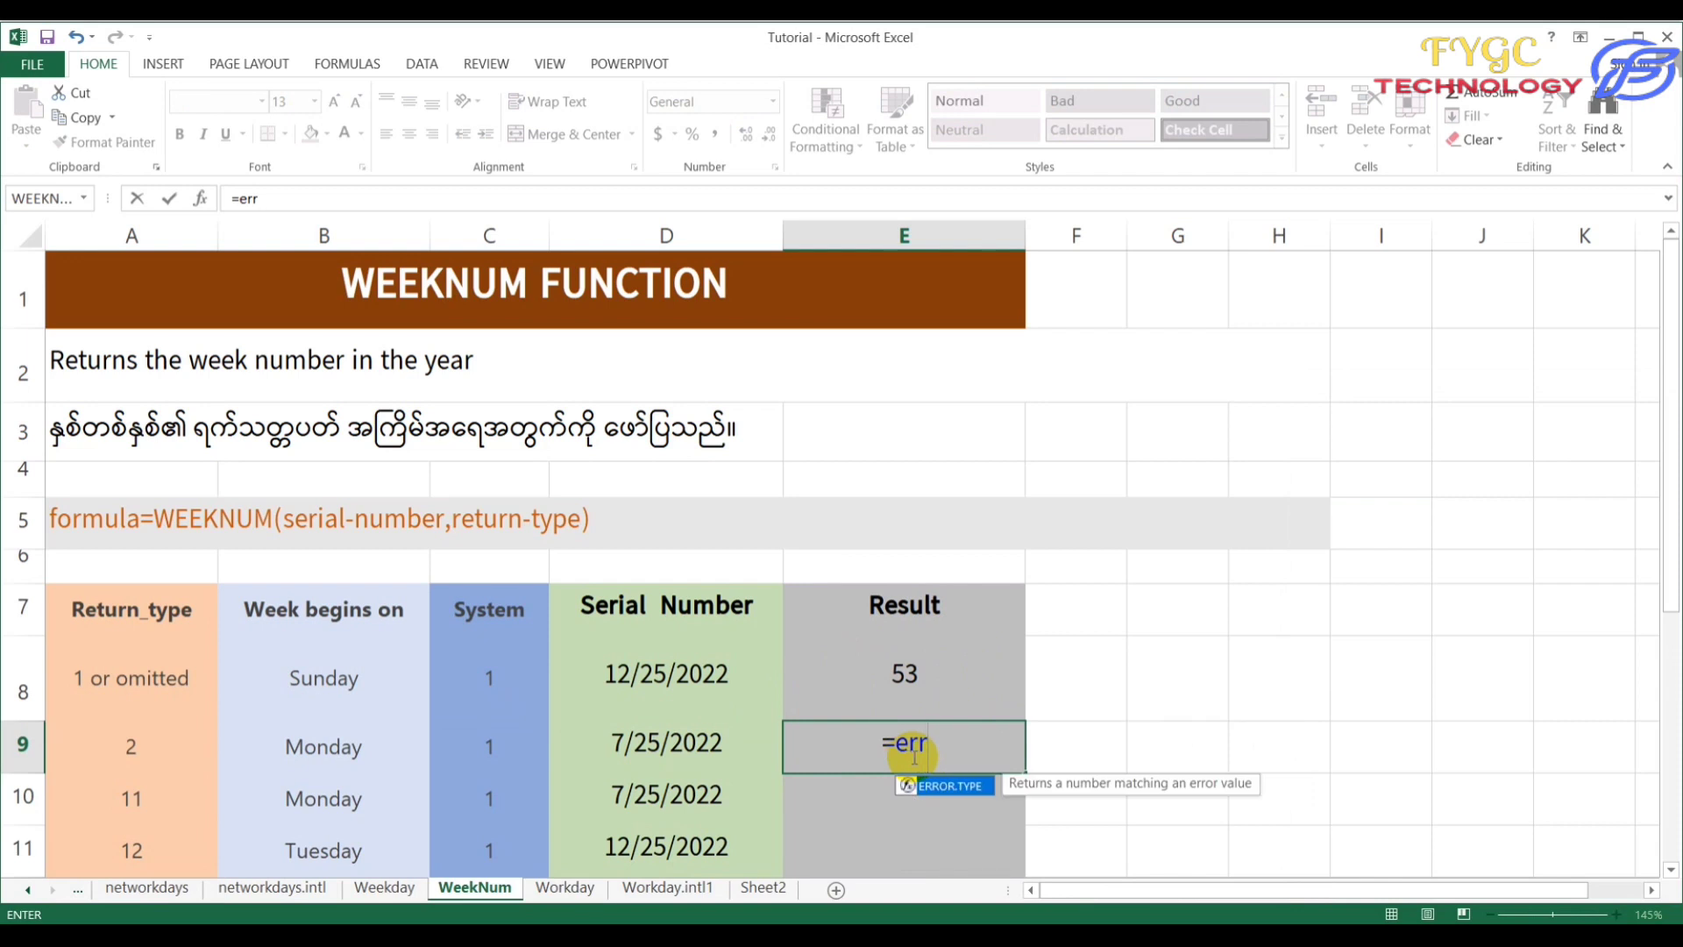
key(BackSpace)
key(BackSpace)
key(BackSpace)
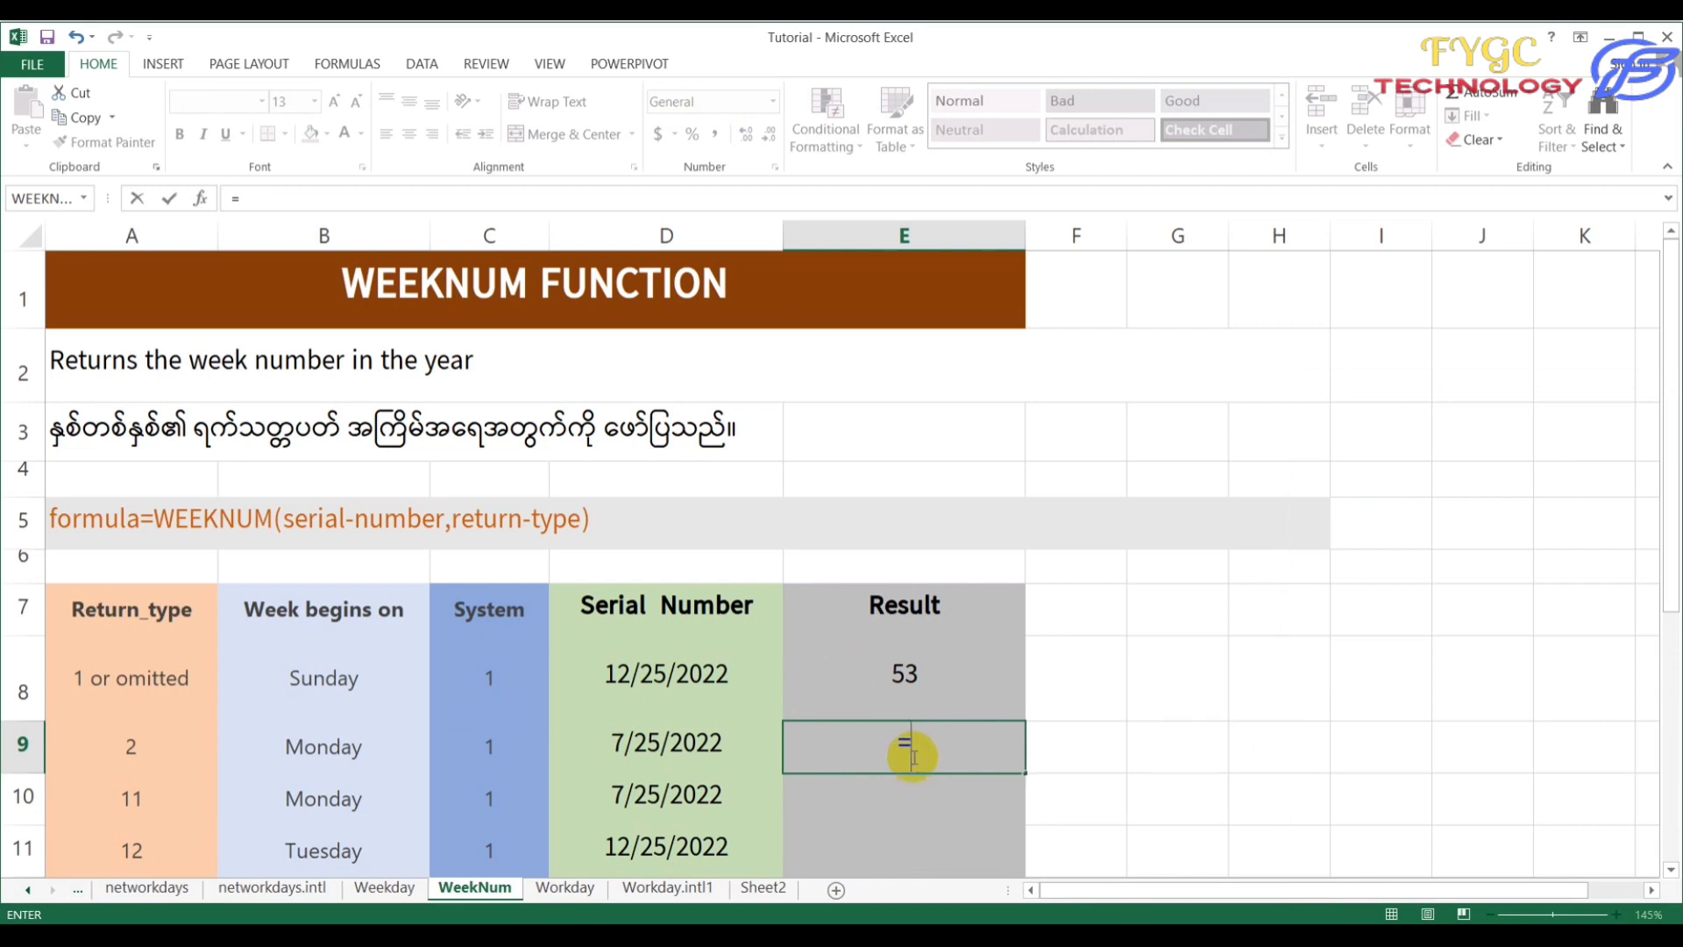
text(weeknum()
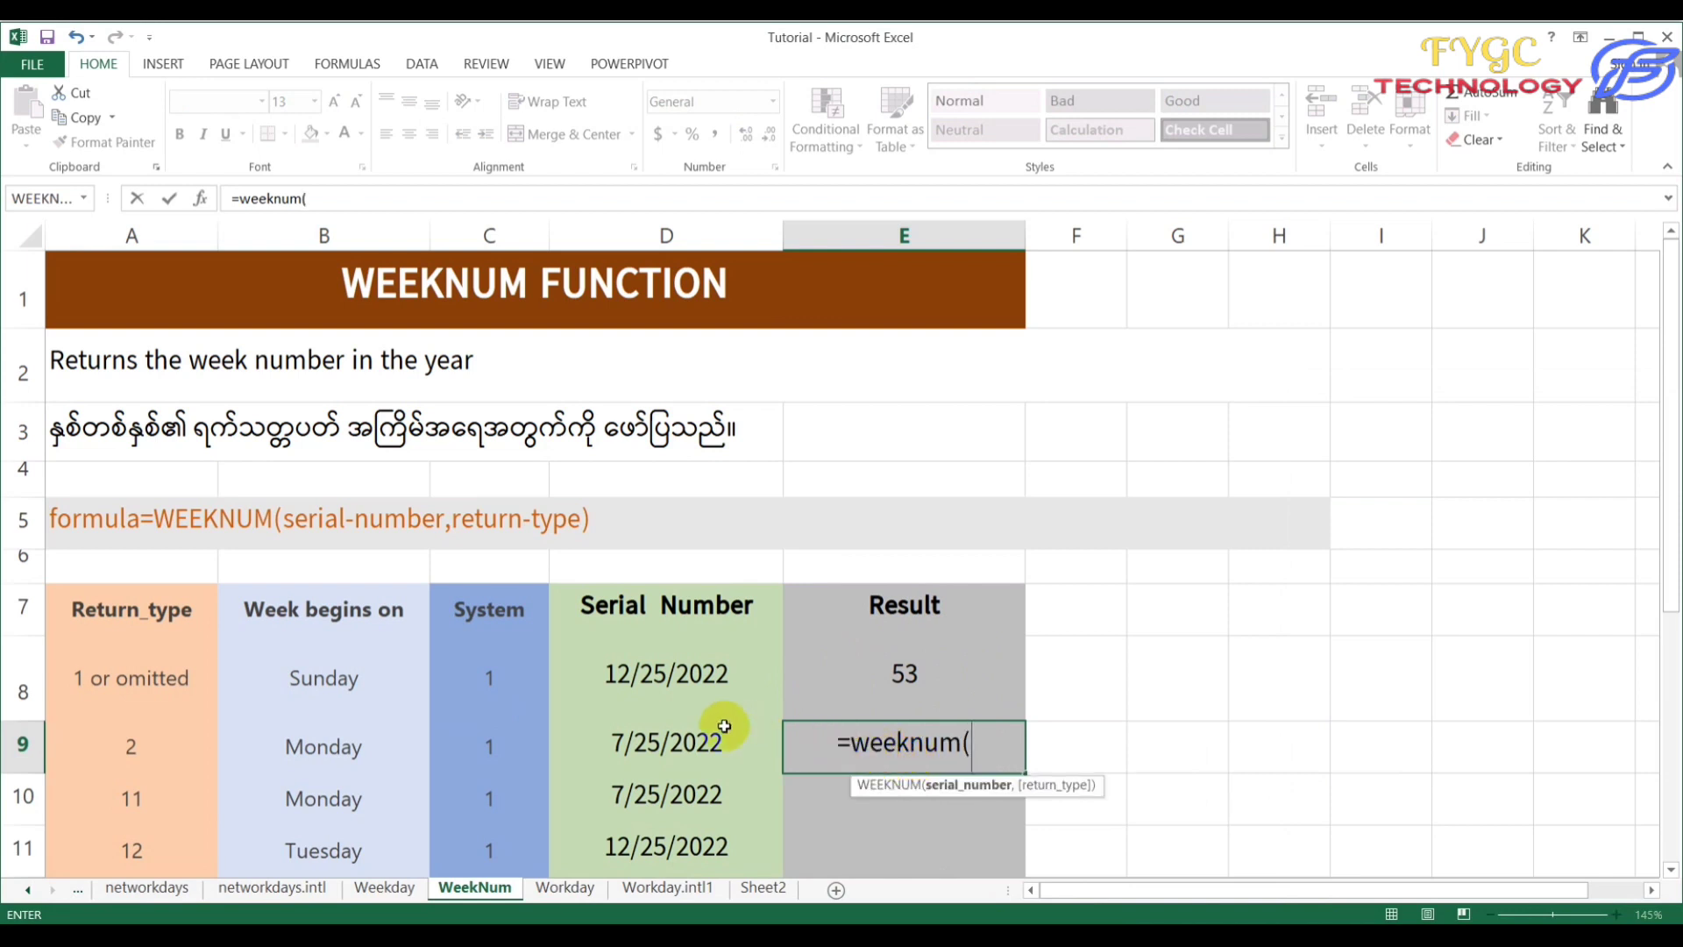
click(659, 744)
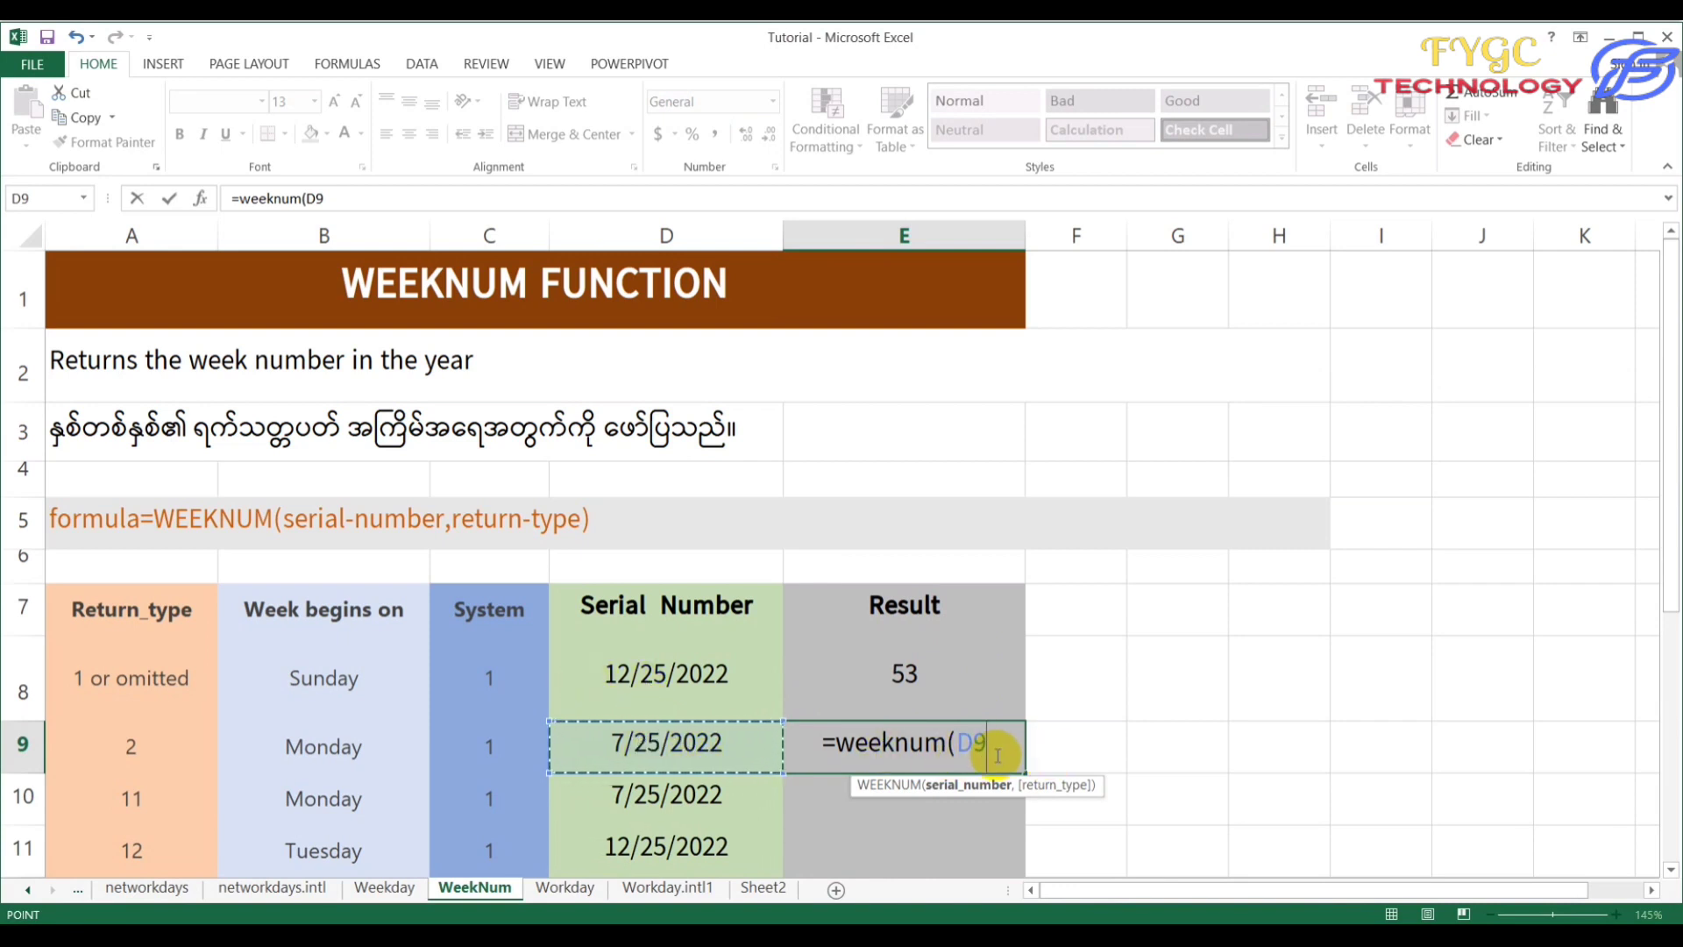
text(,)
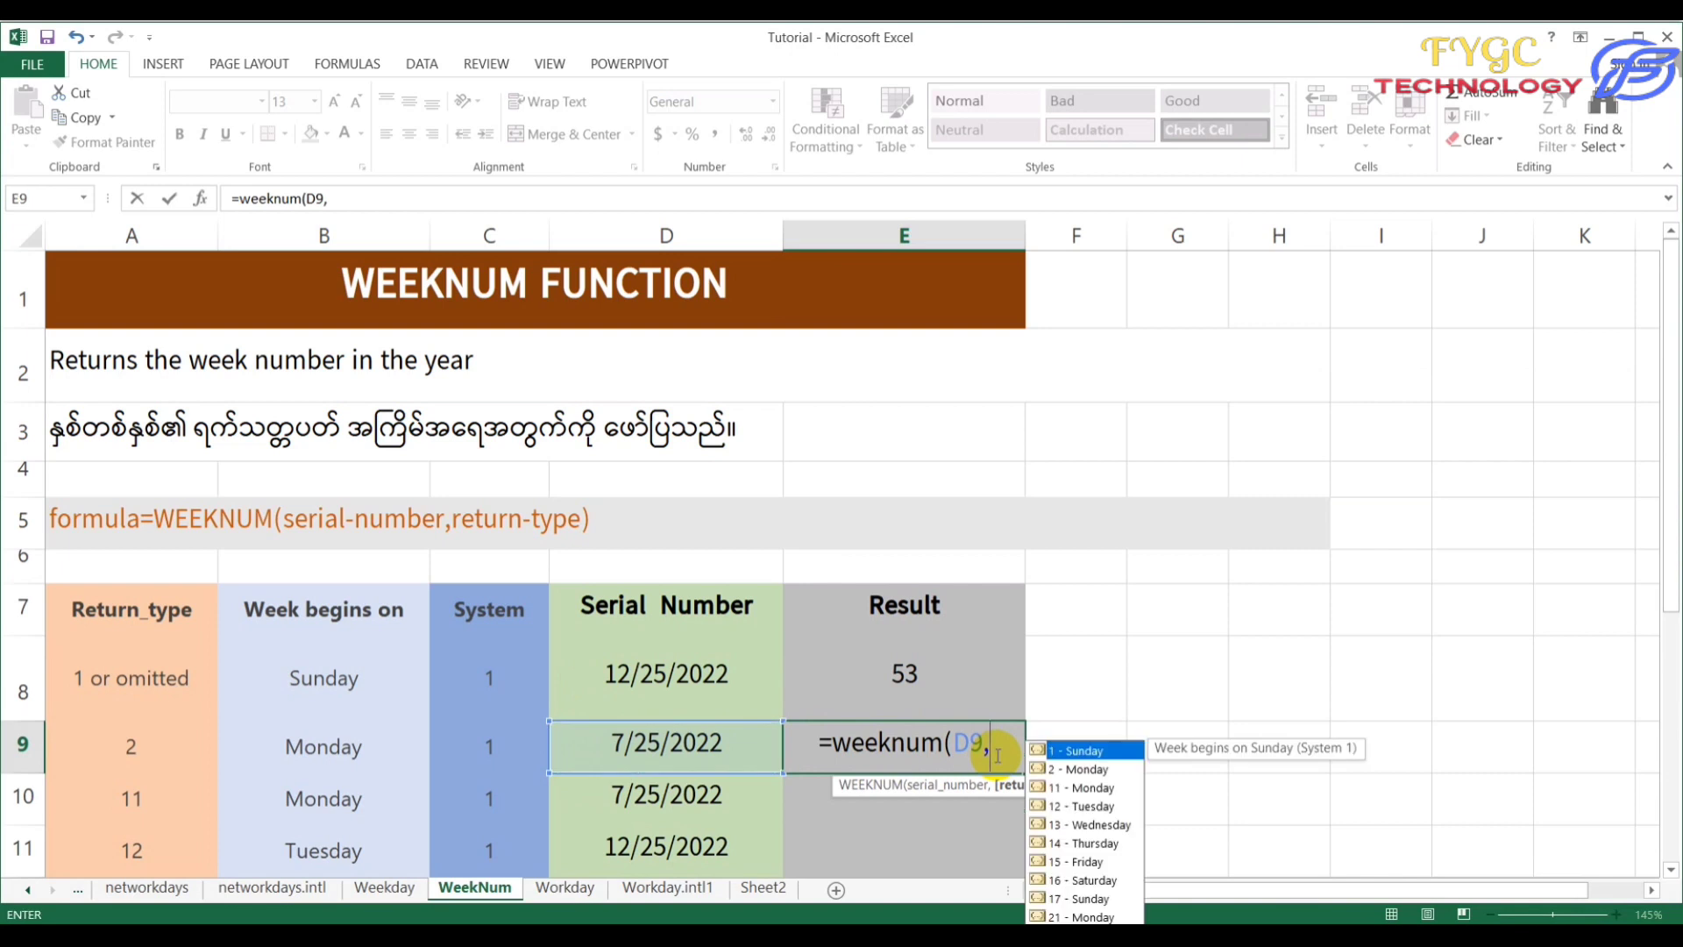
text(2))
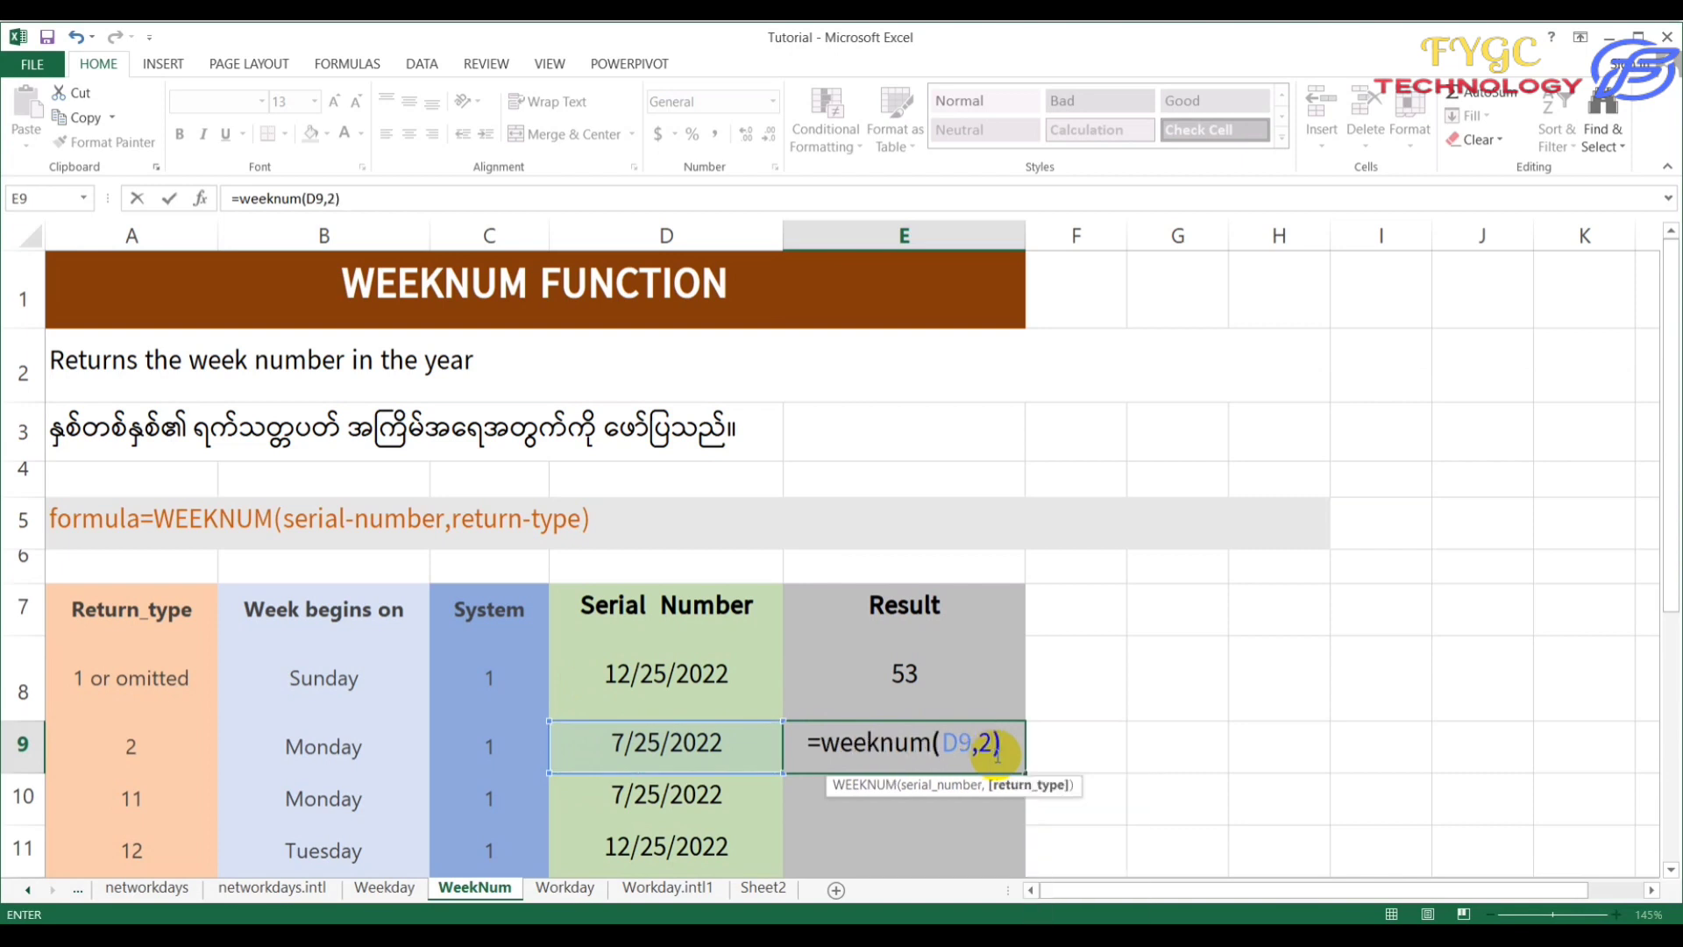
key(Return)
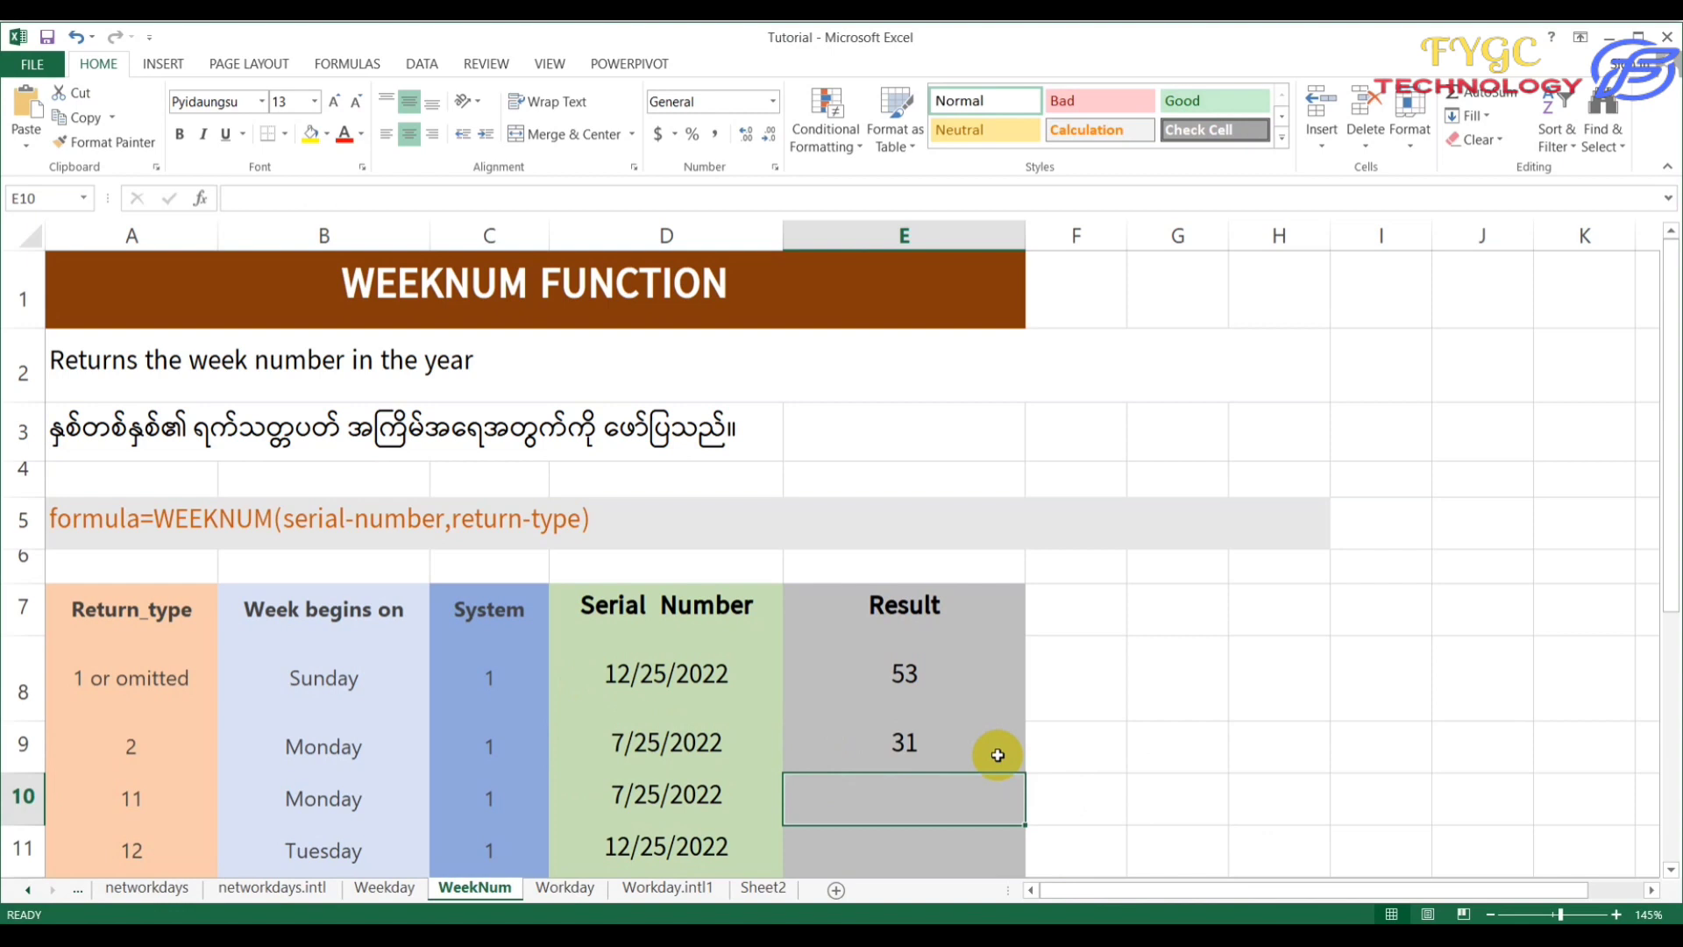
click(1000, 750)
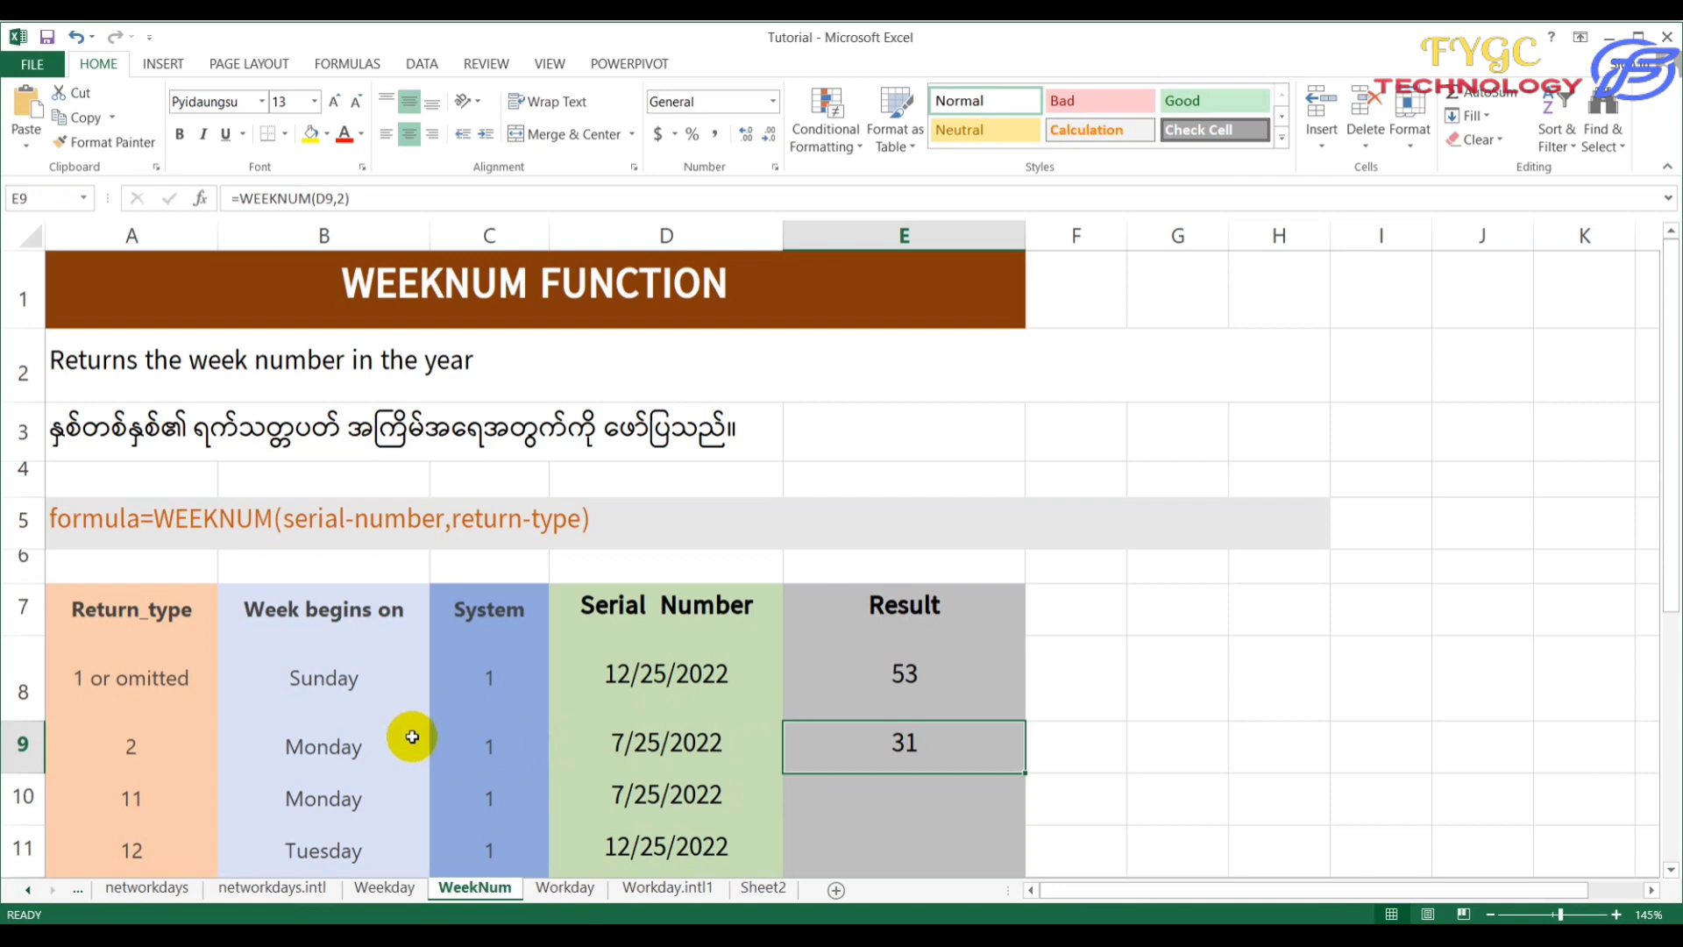
Step: Check the system calendar for January 2022 to examine how the year's first days split into weeks beginning on Monday
click(1568, 916)
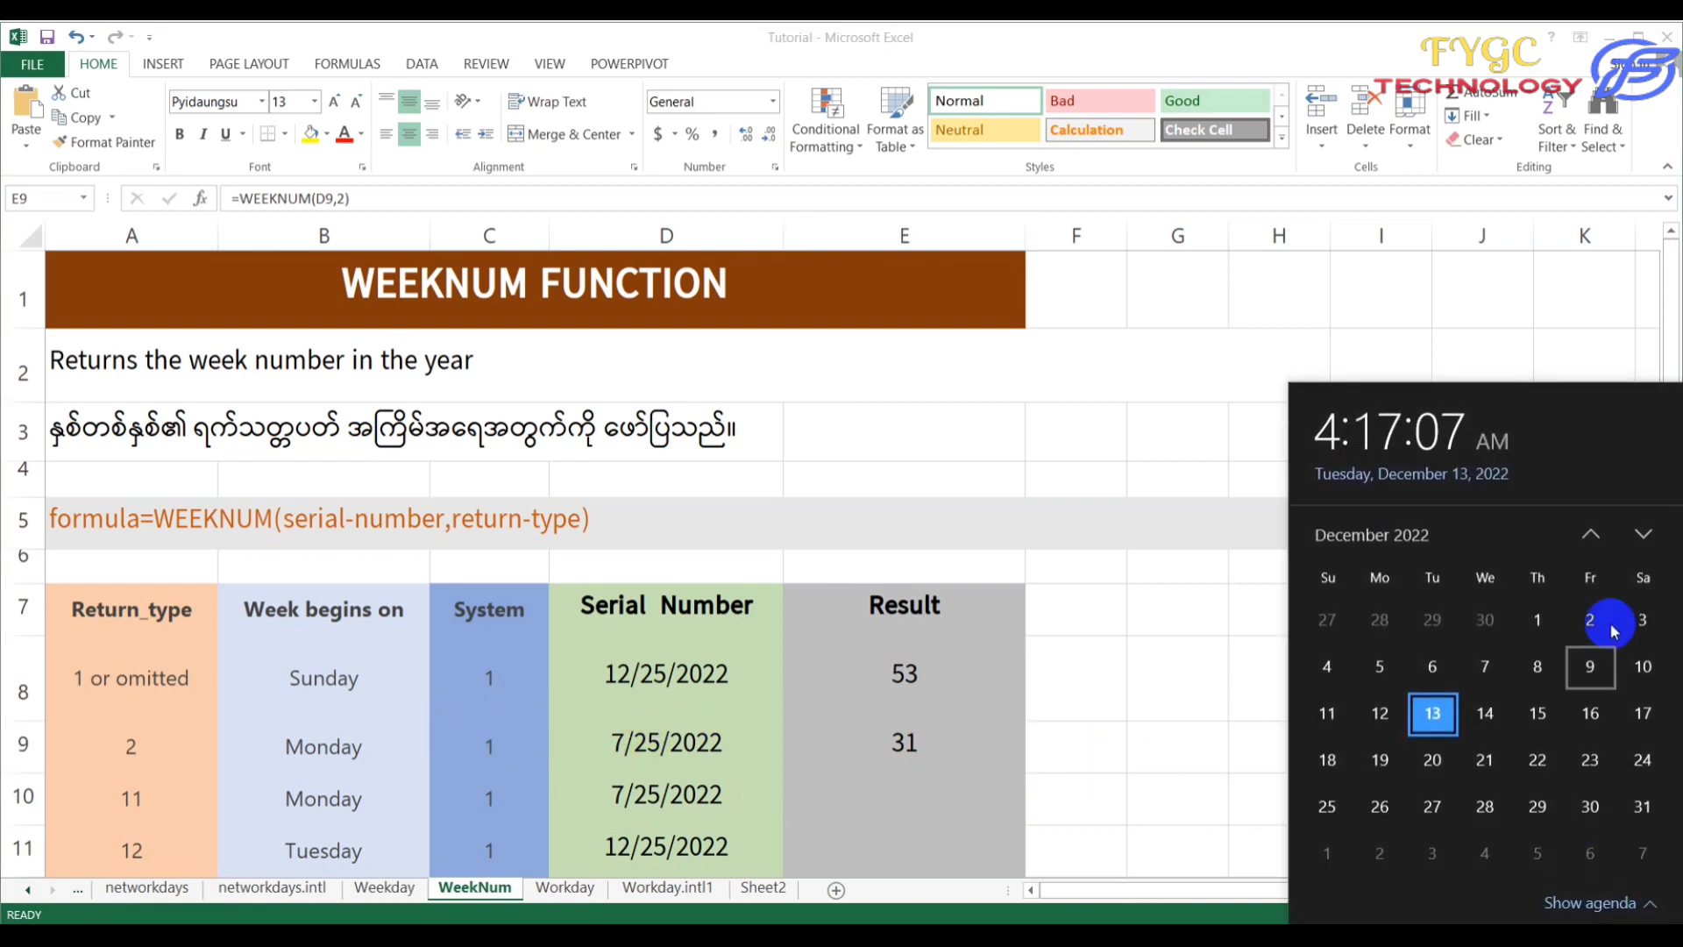
click(1591, 534)
click(1592, 535)
click(1592, 536)
click(1593, 537)
click(1592, 536)
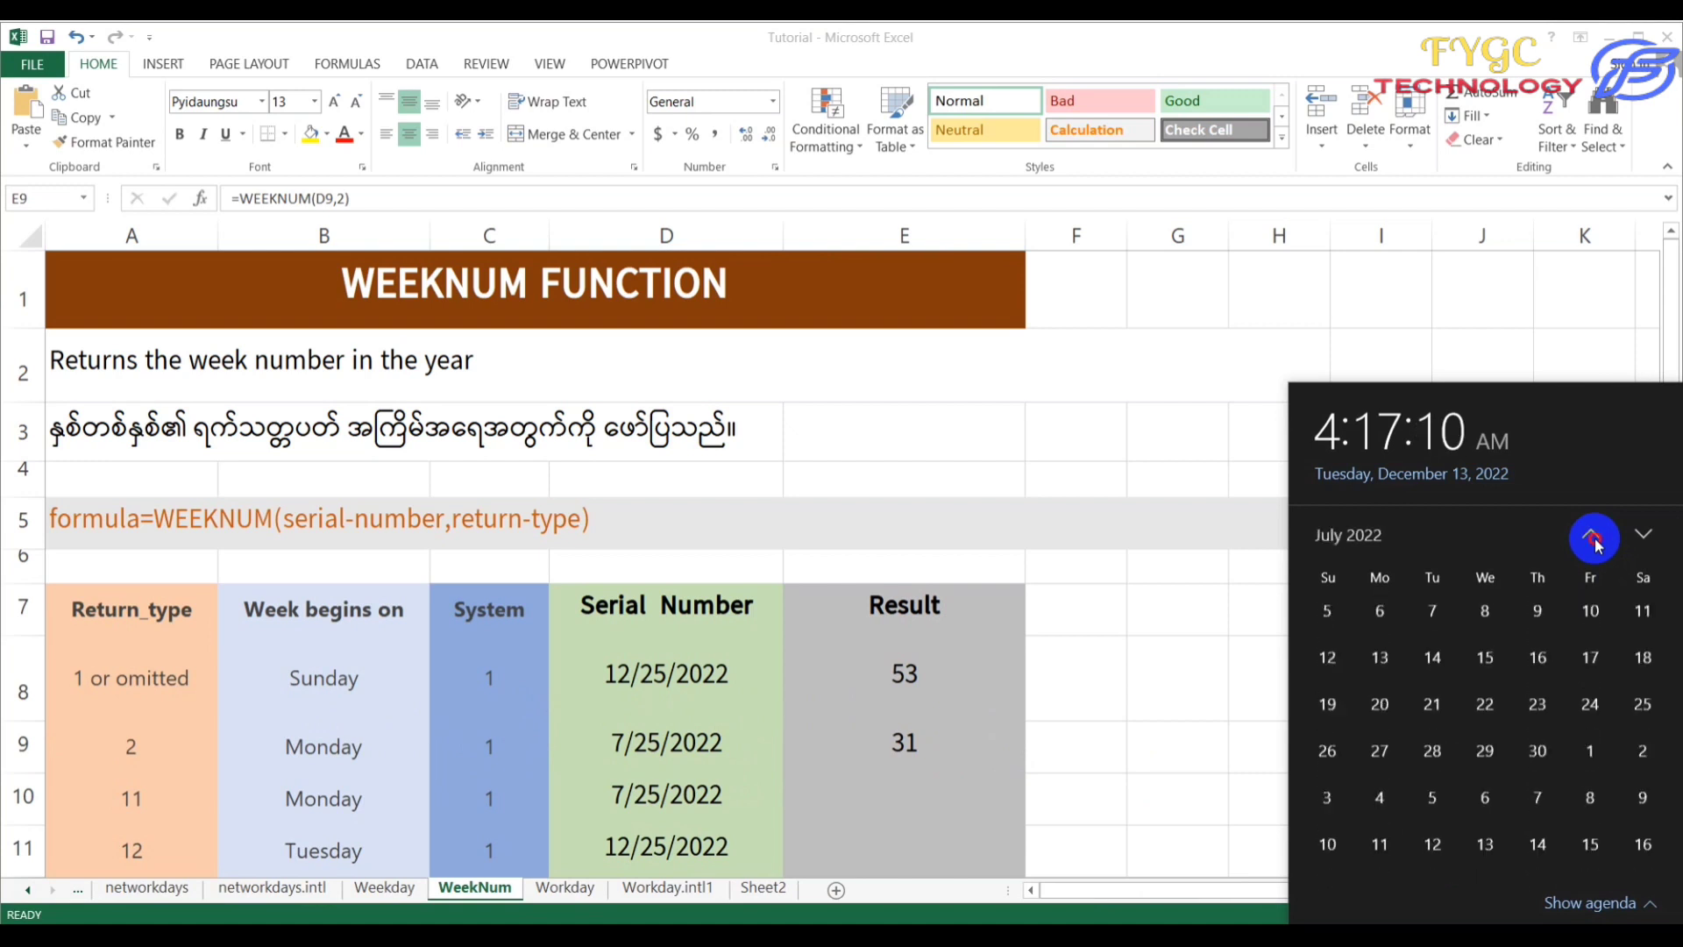
click(1592, 536)
click(1593, 536)
click(1592, 536)
click(1593, 536)
click(1593, 537)
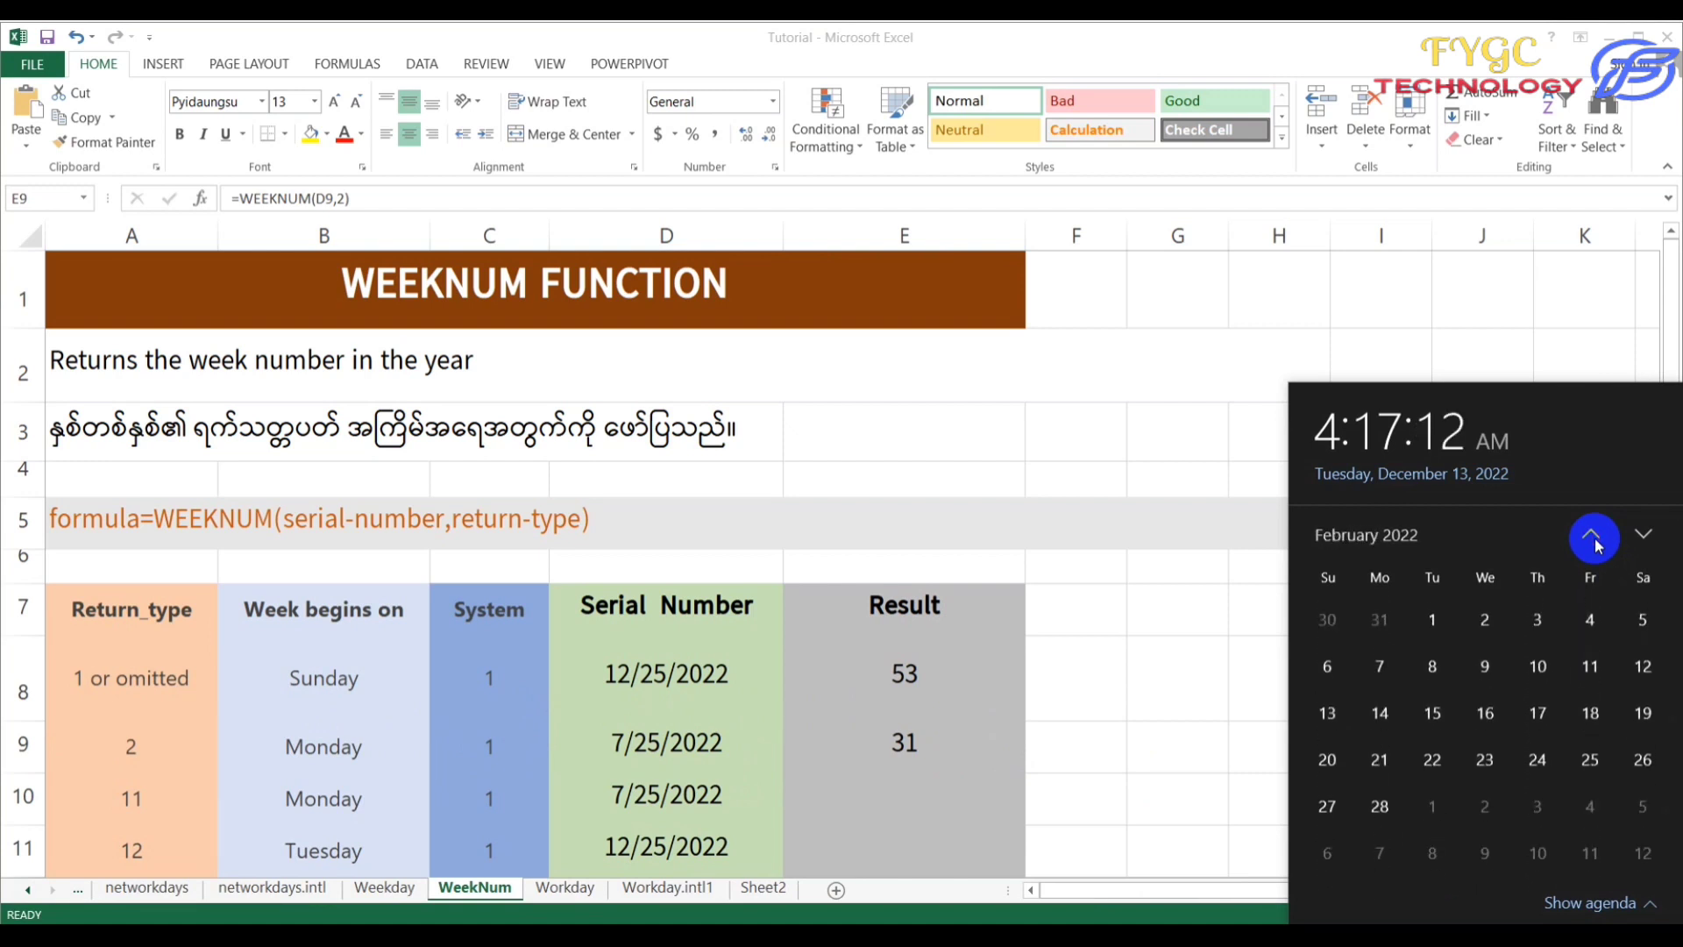
click(1592, 536)
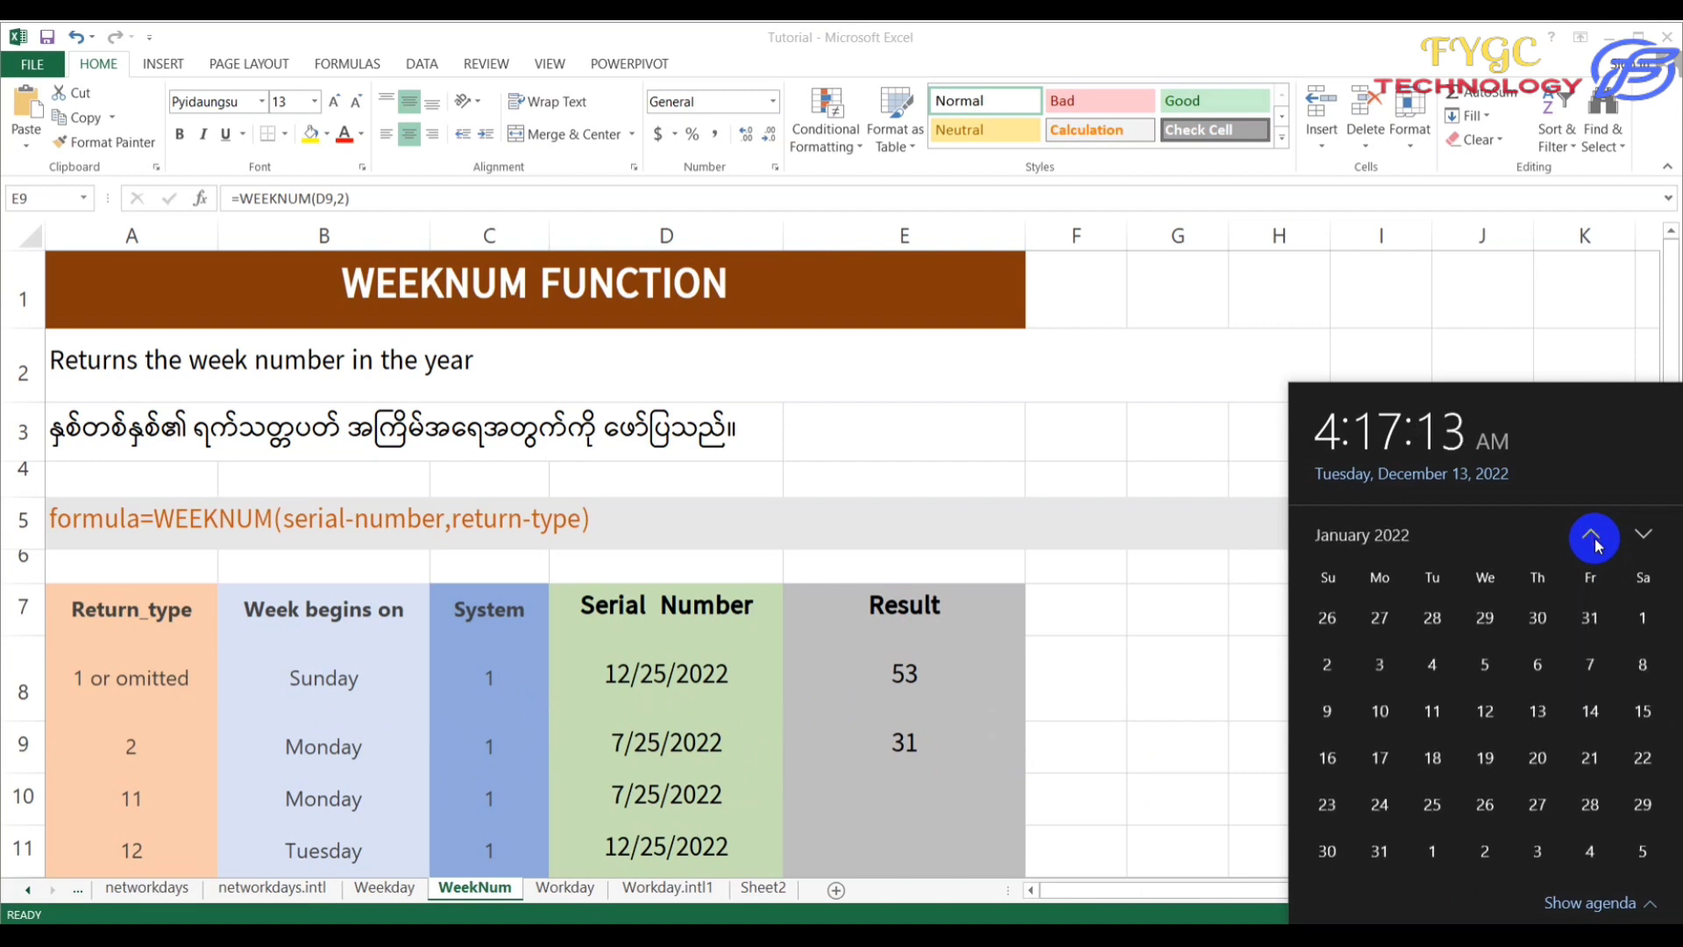
click(1643, 621)
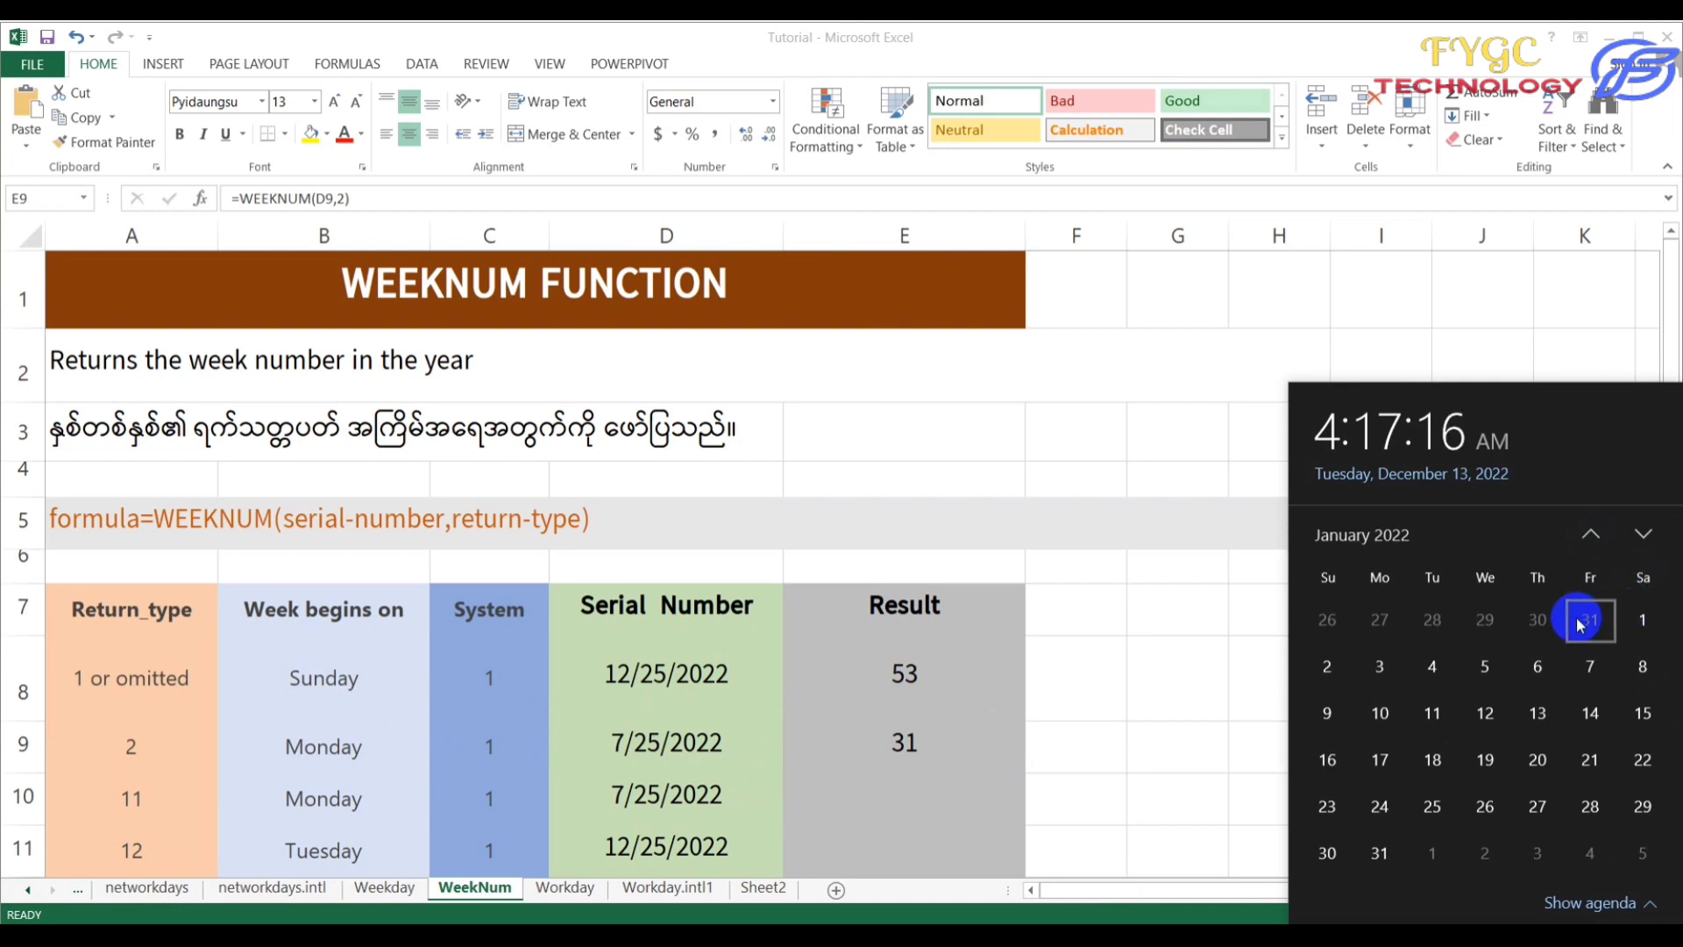
click(915, 772)
Step: Change the month in cell D15's date formula to 12, making it =DATE(2022,12,25)
scroll(912, 758, down, 1)
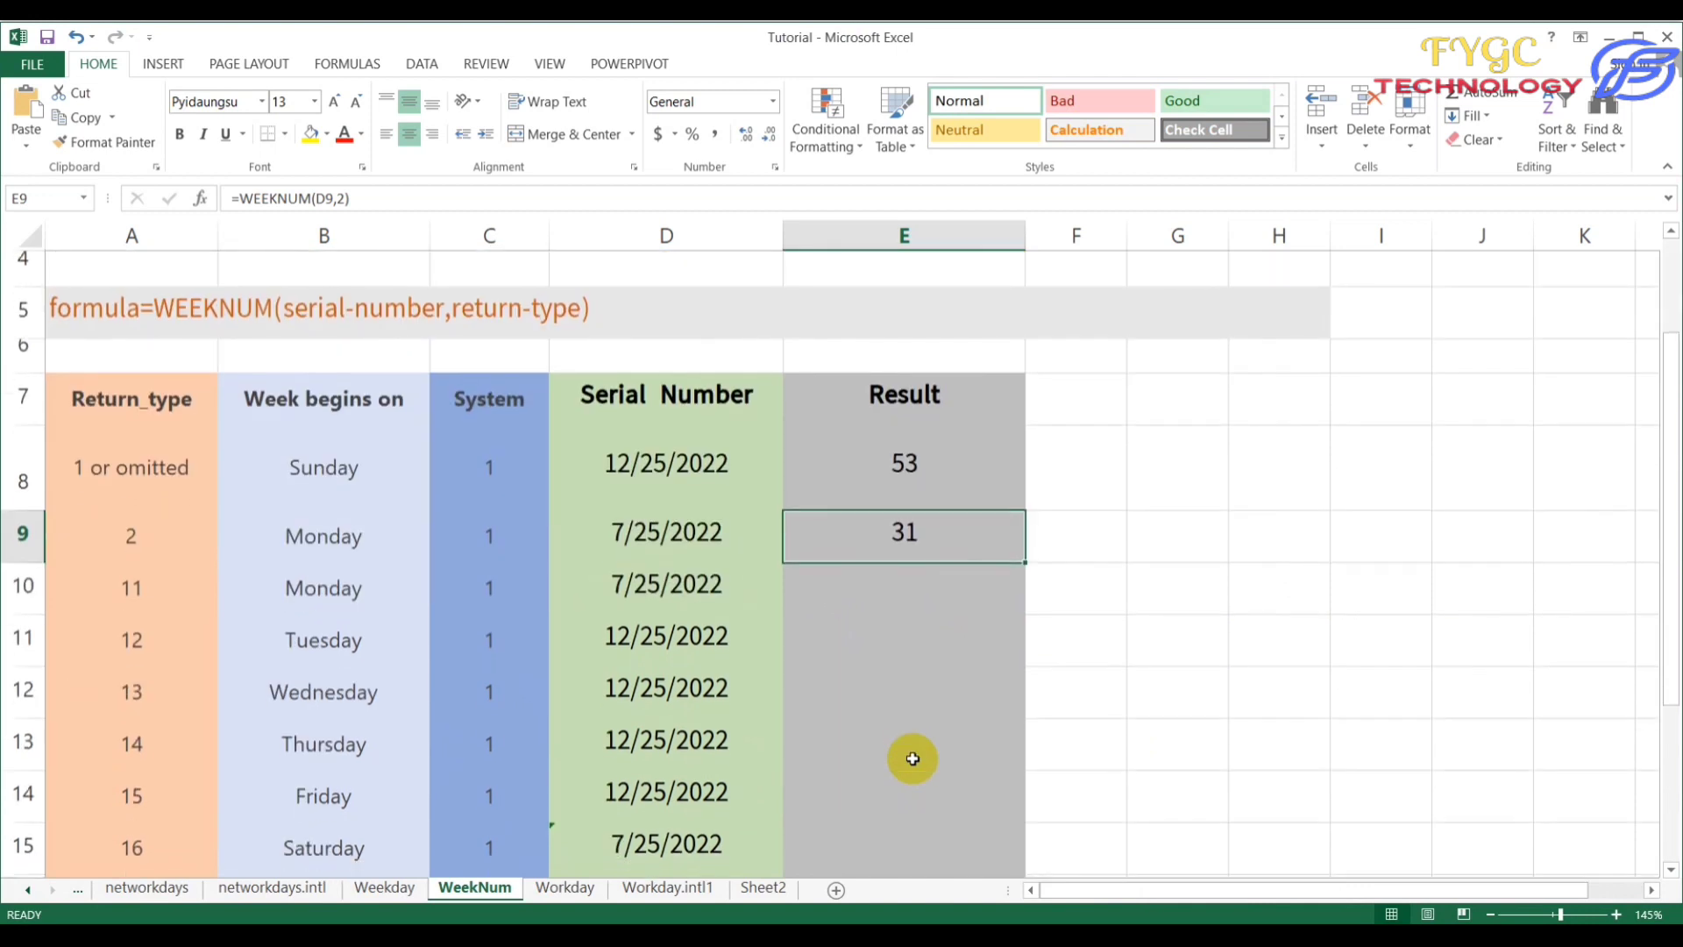
scroll(913, 758, down, 1)
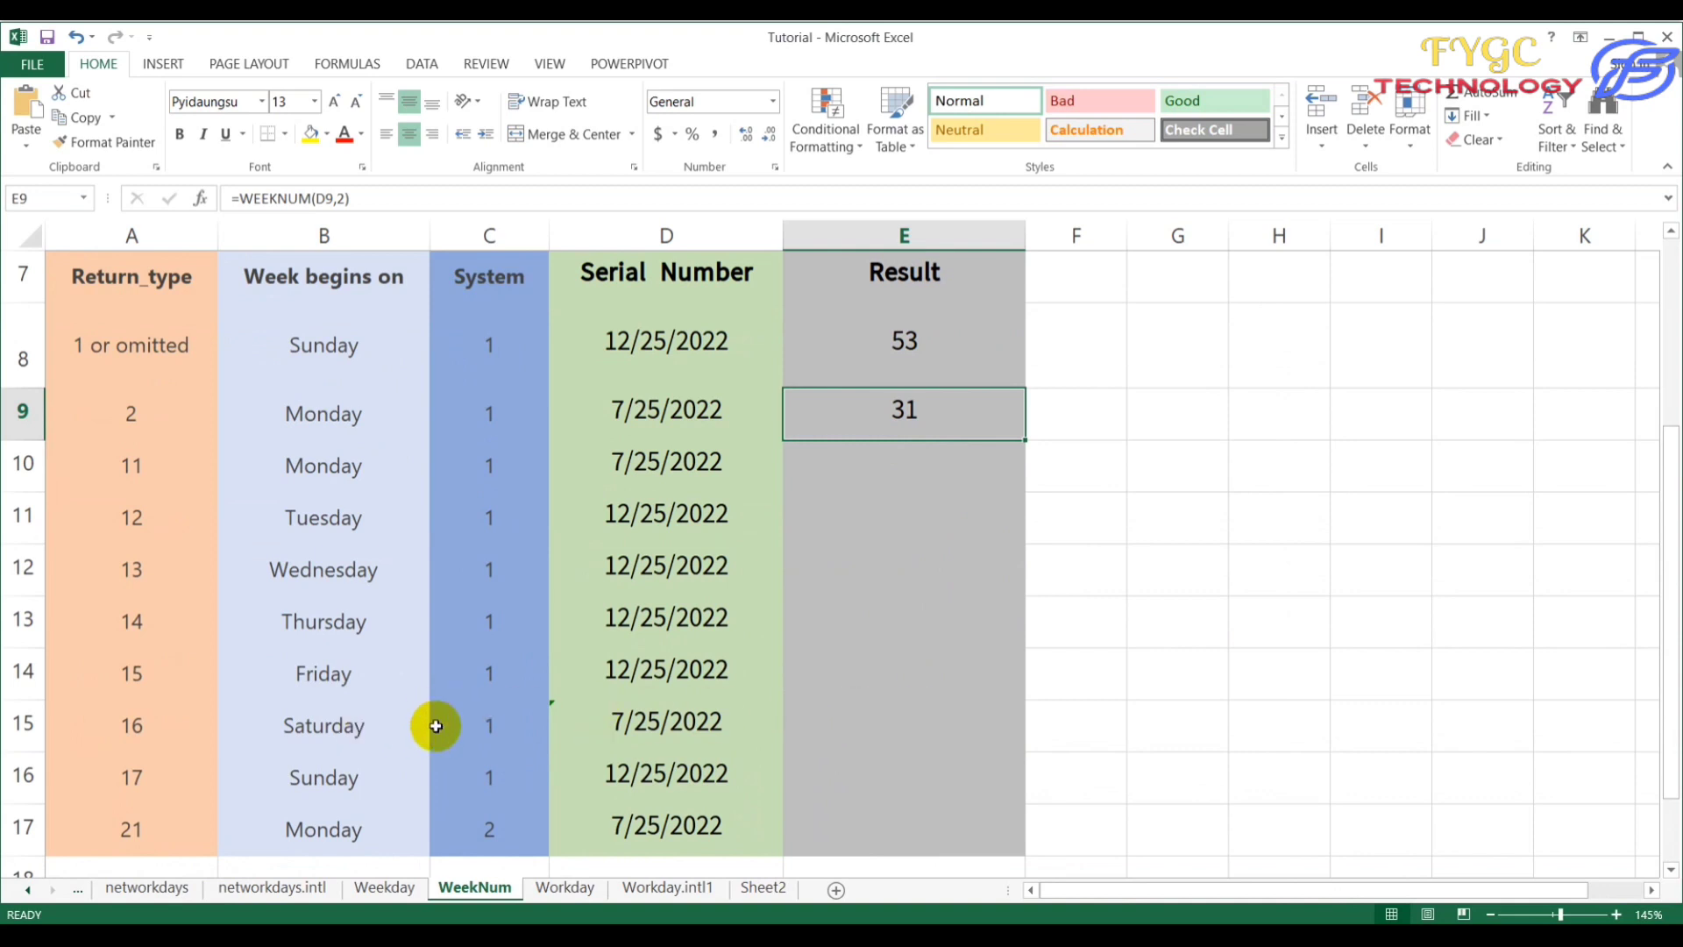
click(932, 734)
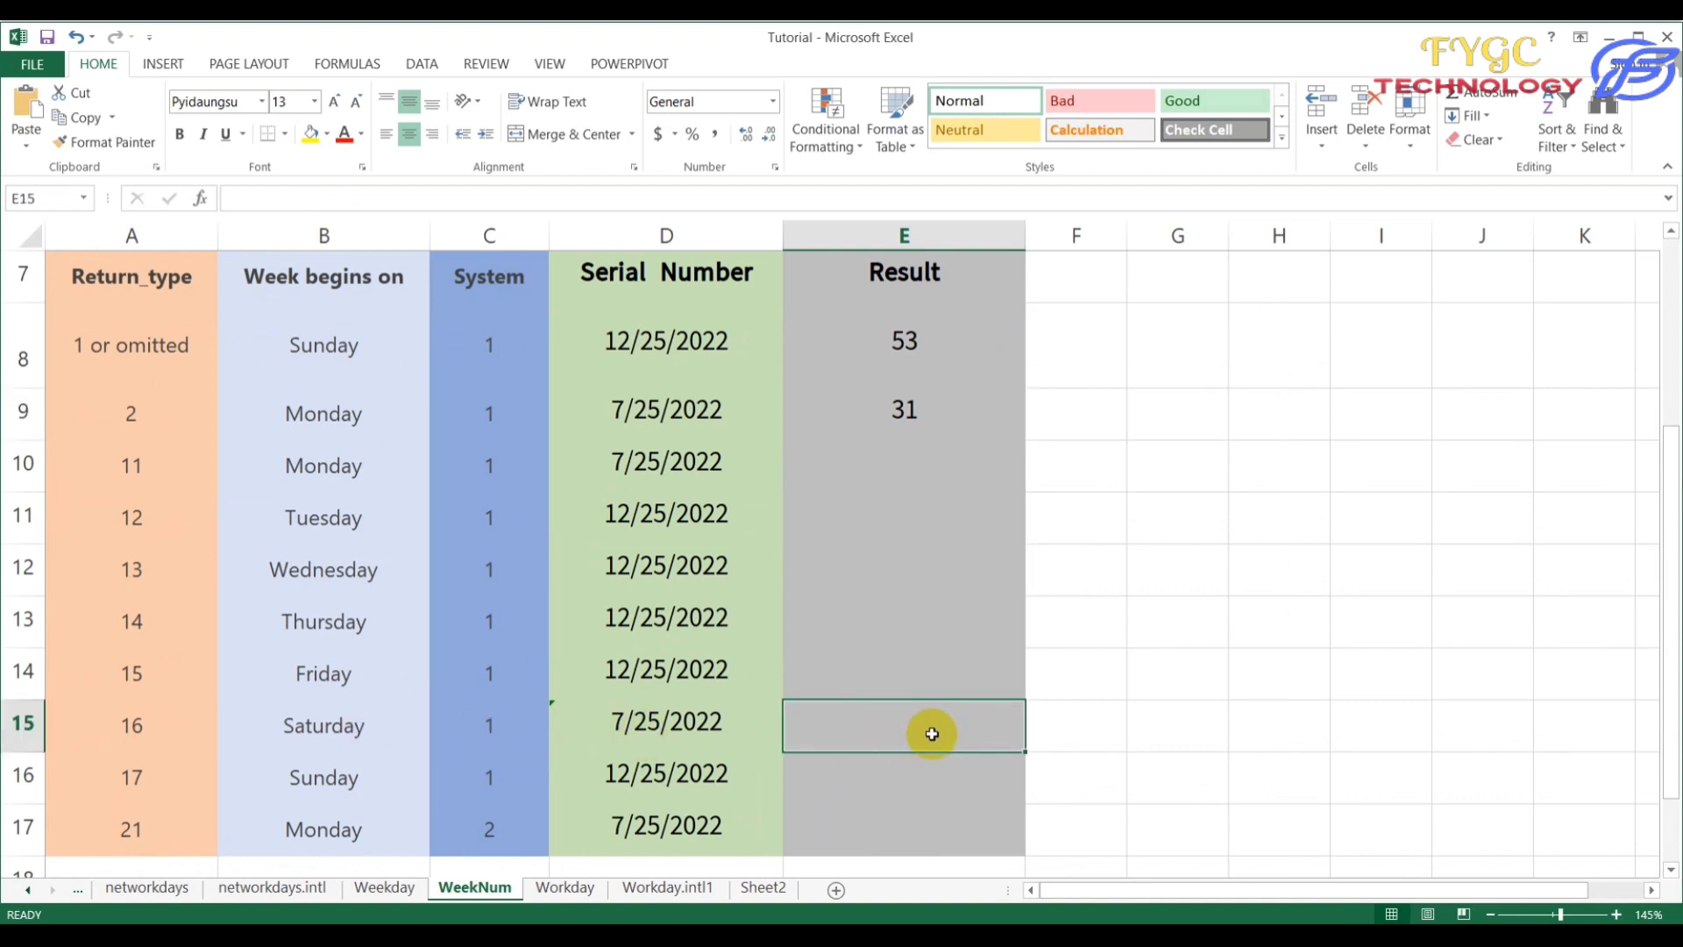
click(620, 724)
double_click(618, 722)
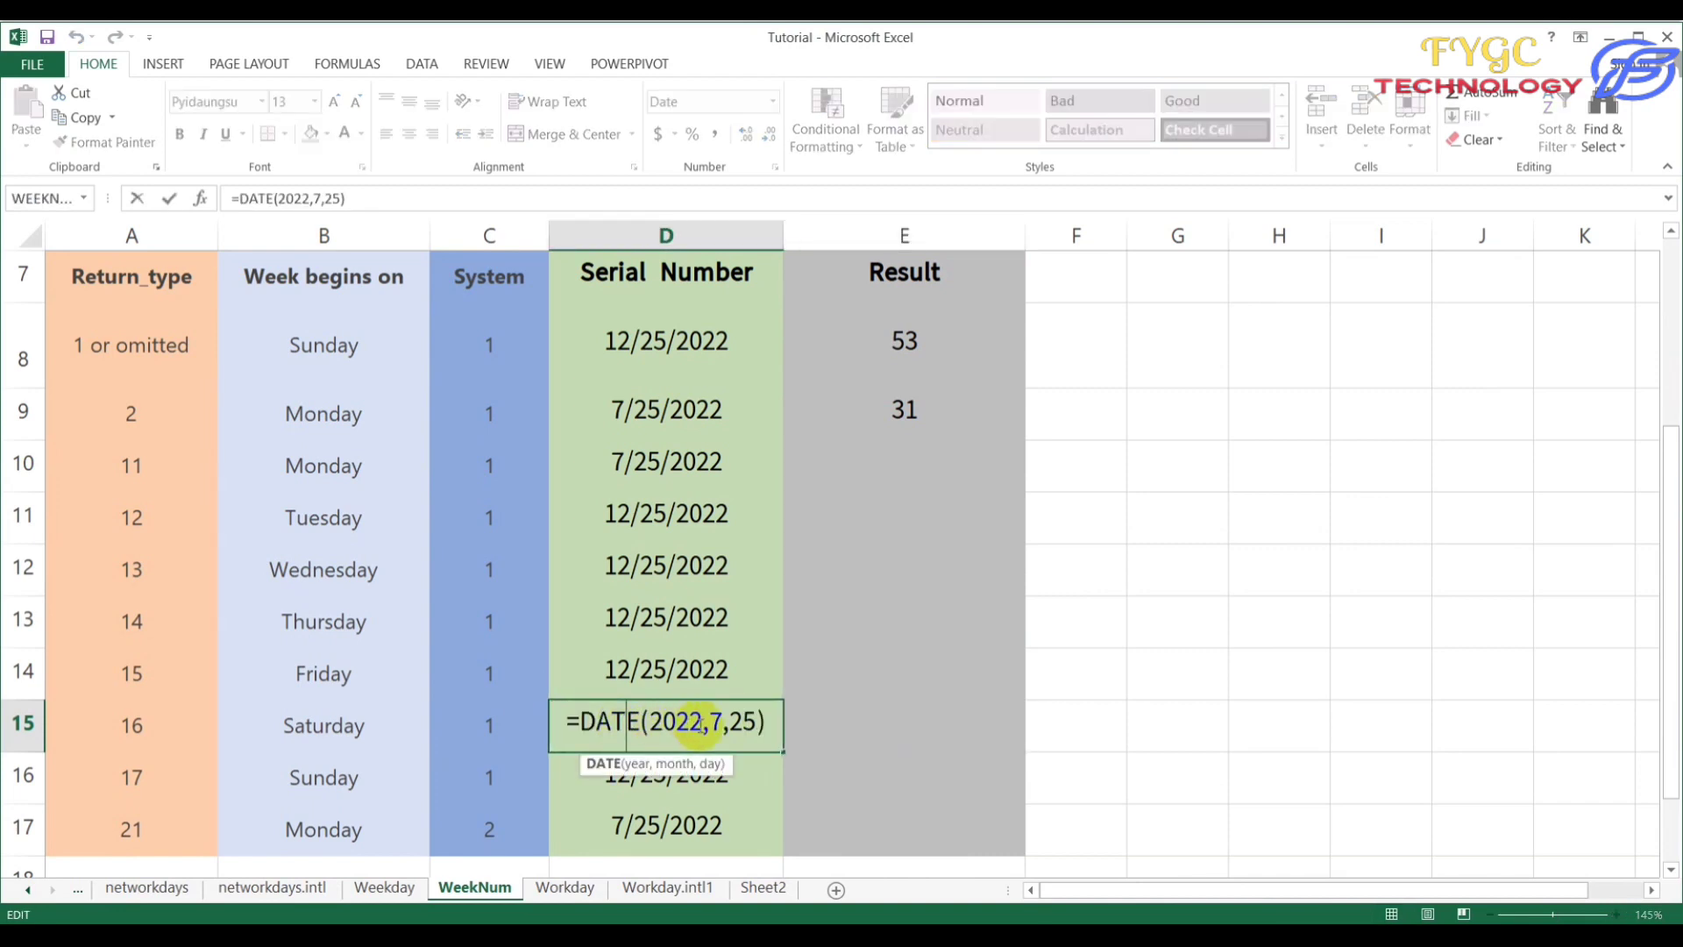
double_click(715, 724)
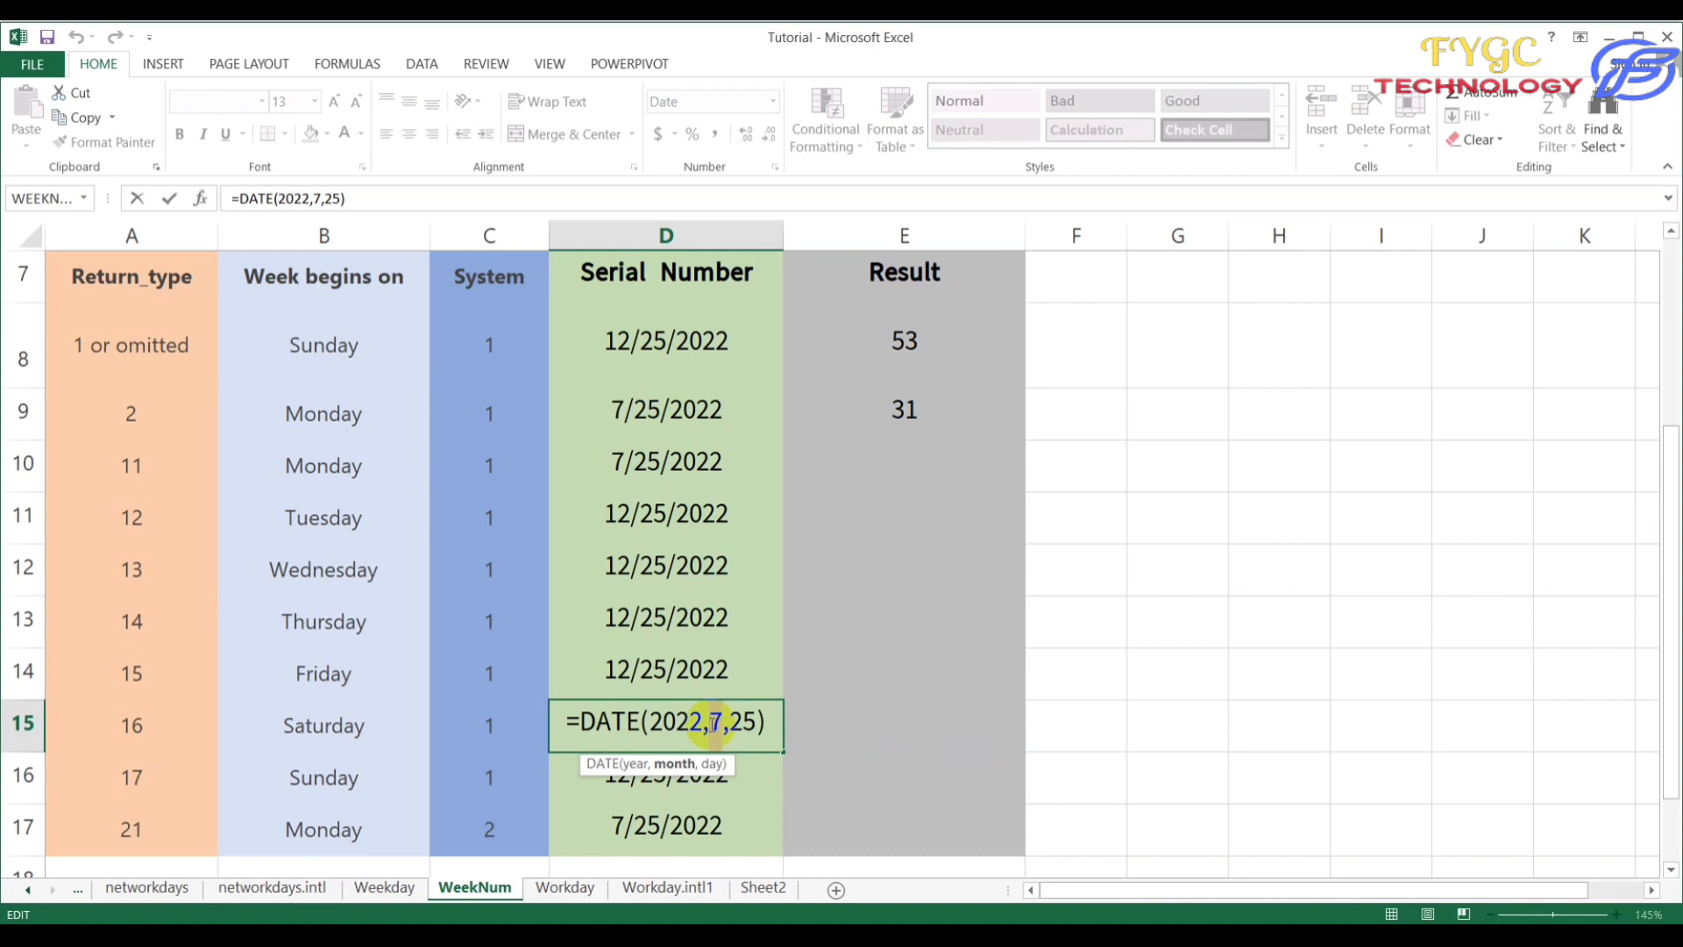
text(12)
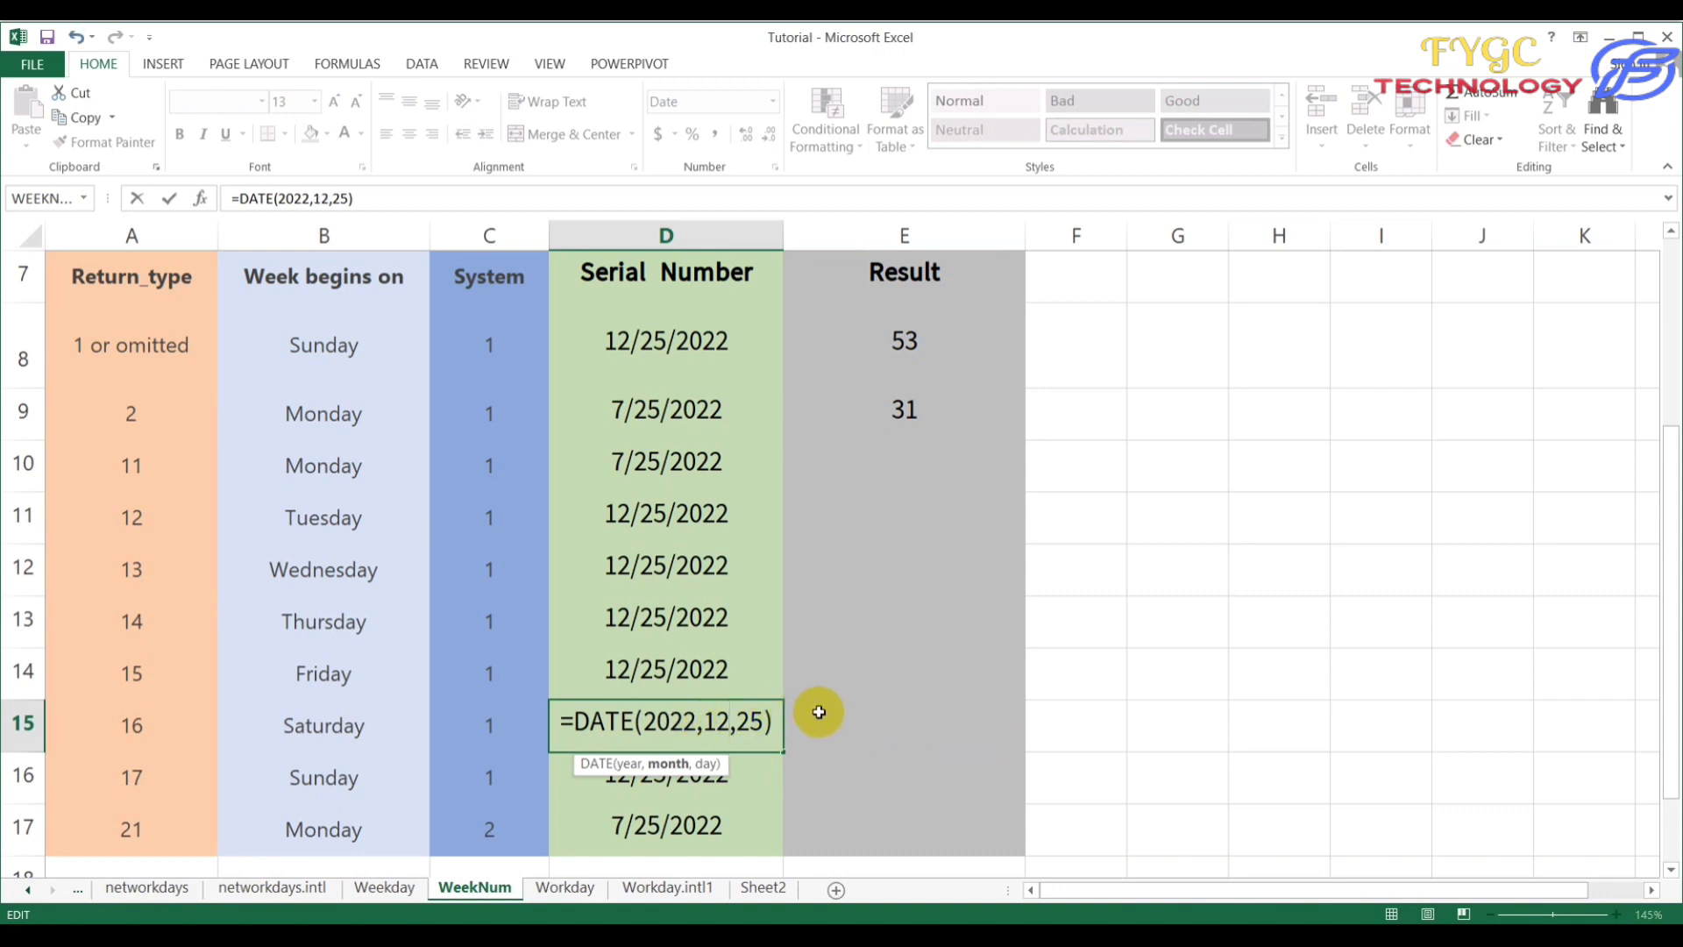
key(Return)
Step: Enter =WEEKNUM(D15,16) in cell E15 to get the week number with weeks beginning on Saturday
click(861, 732)
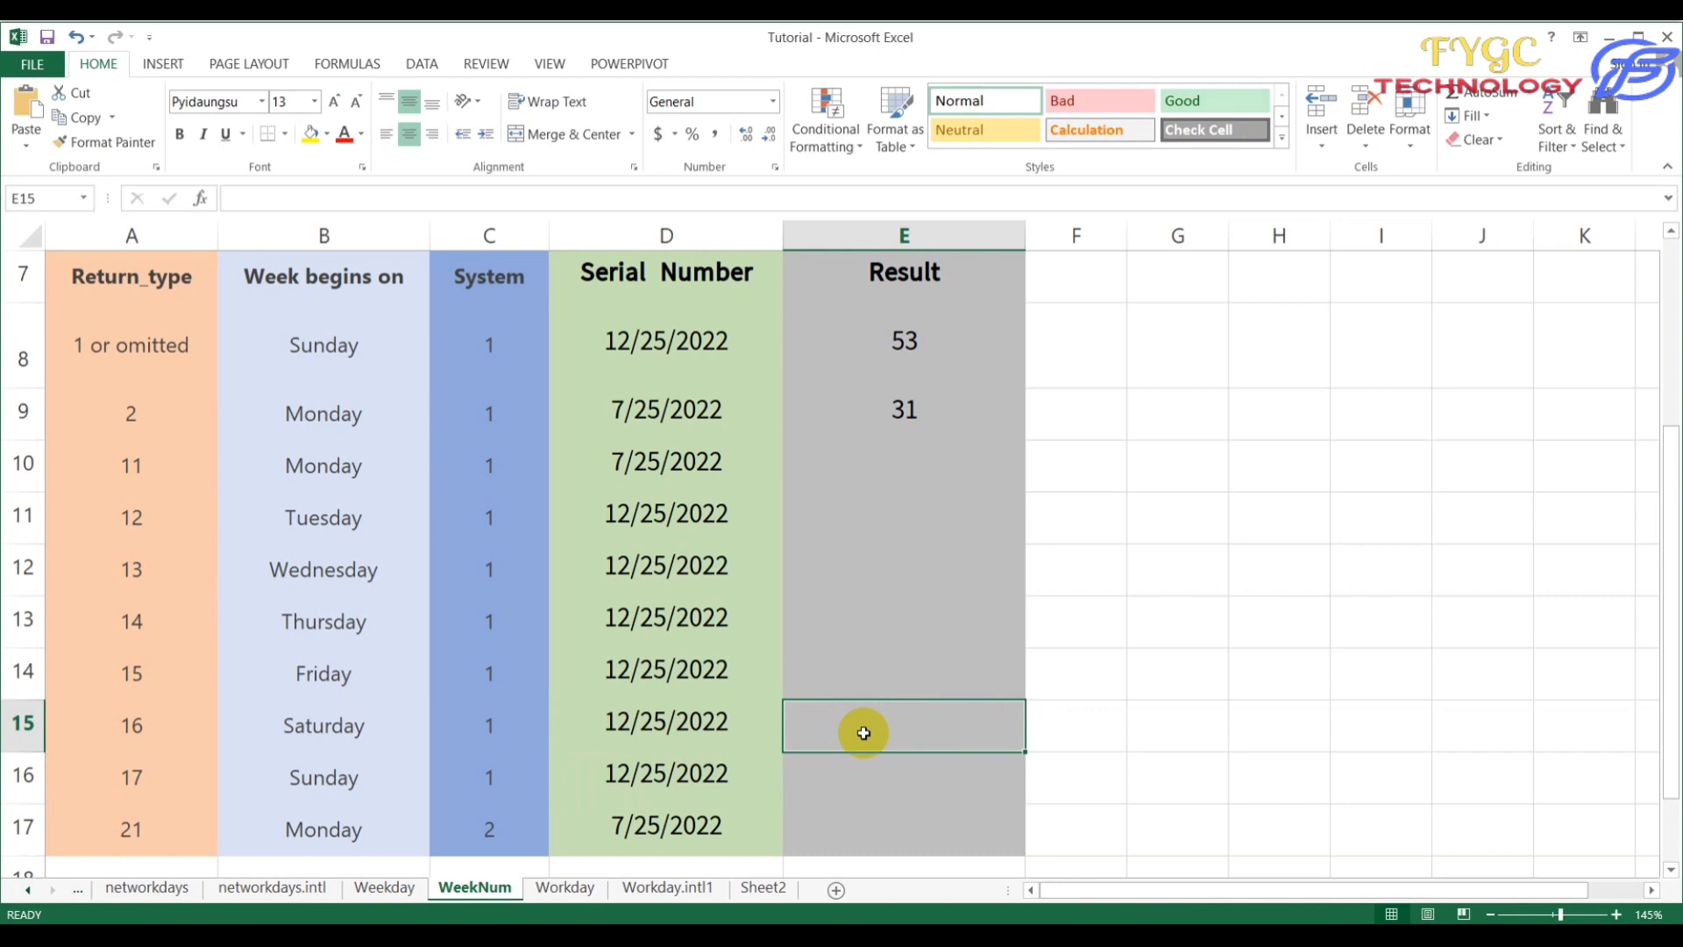
text(=w)
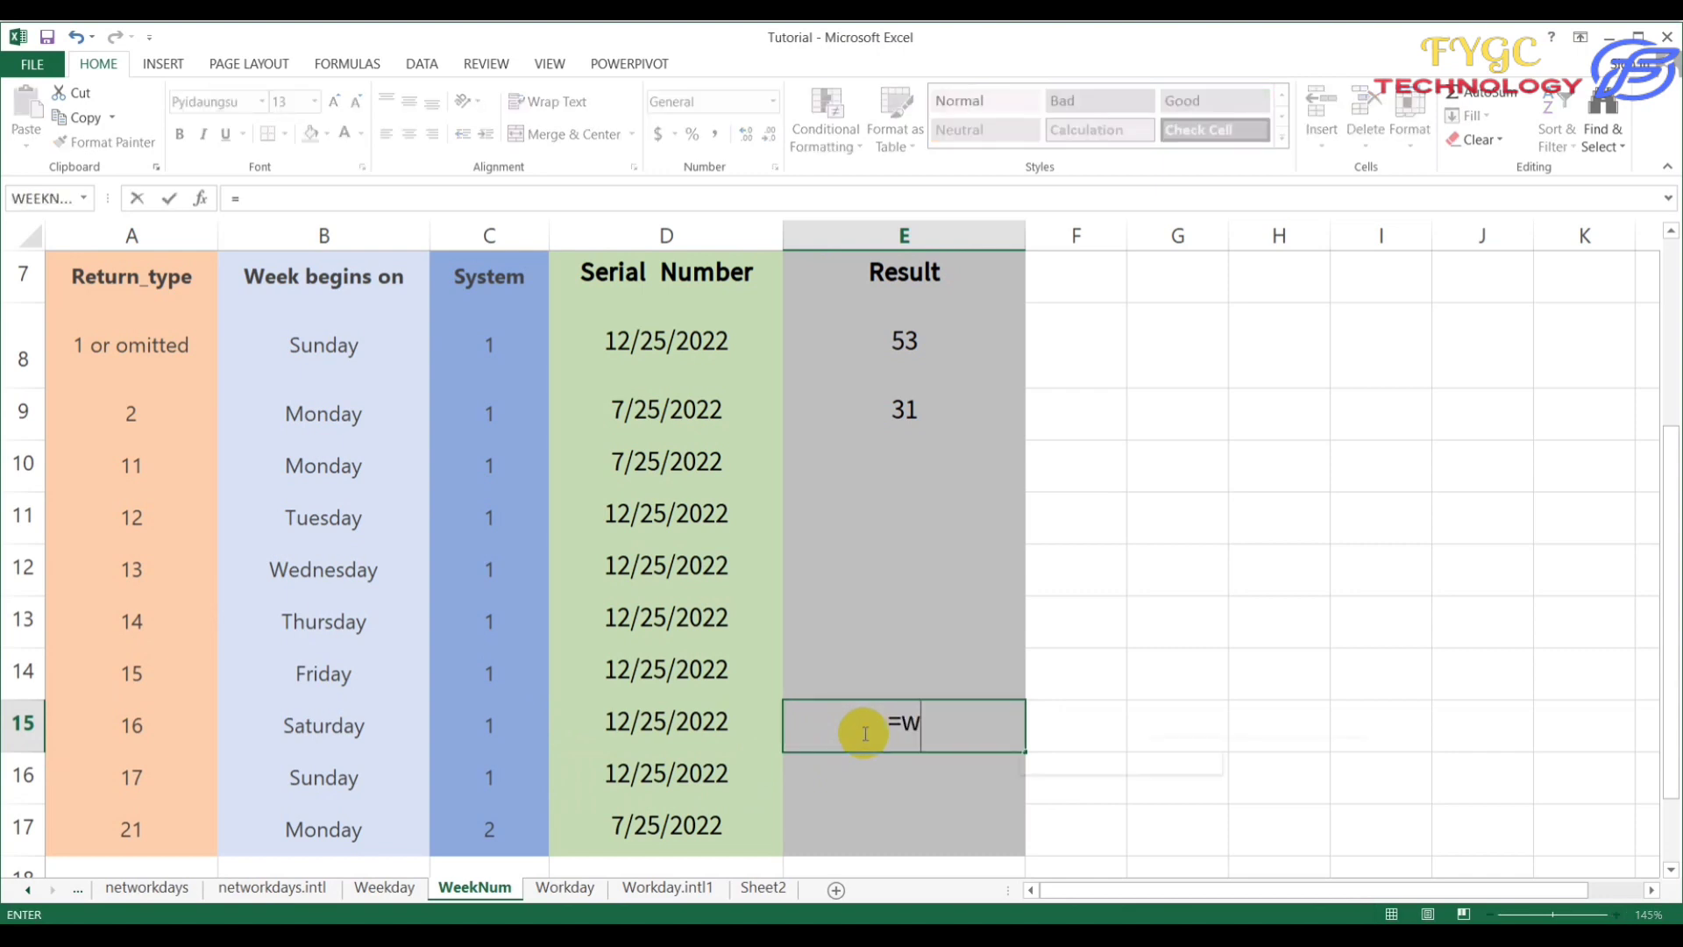
text(eeknum)
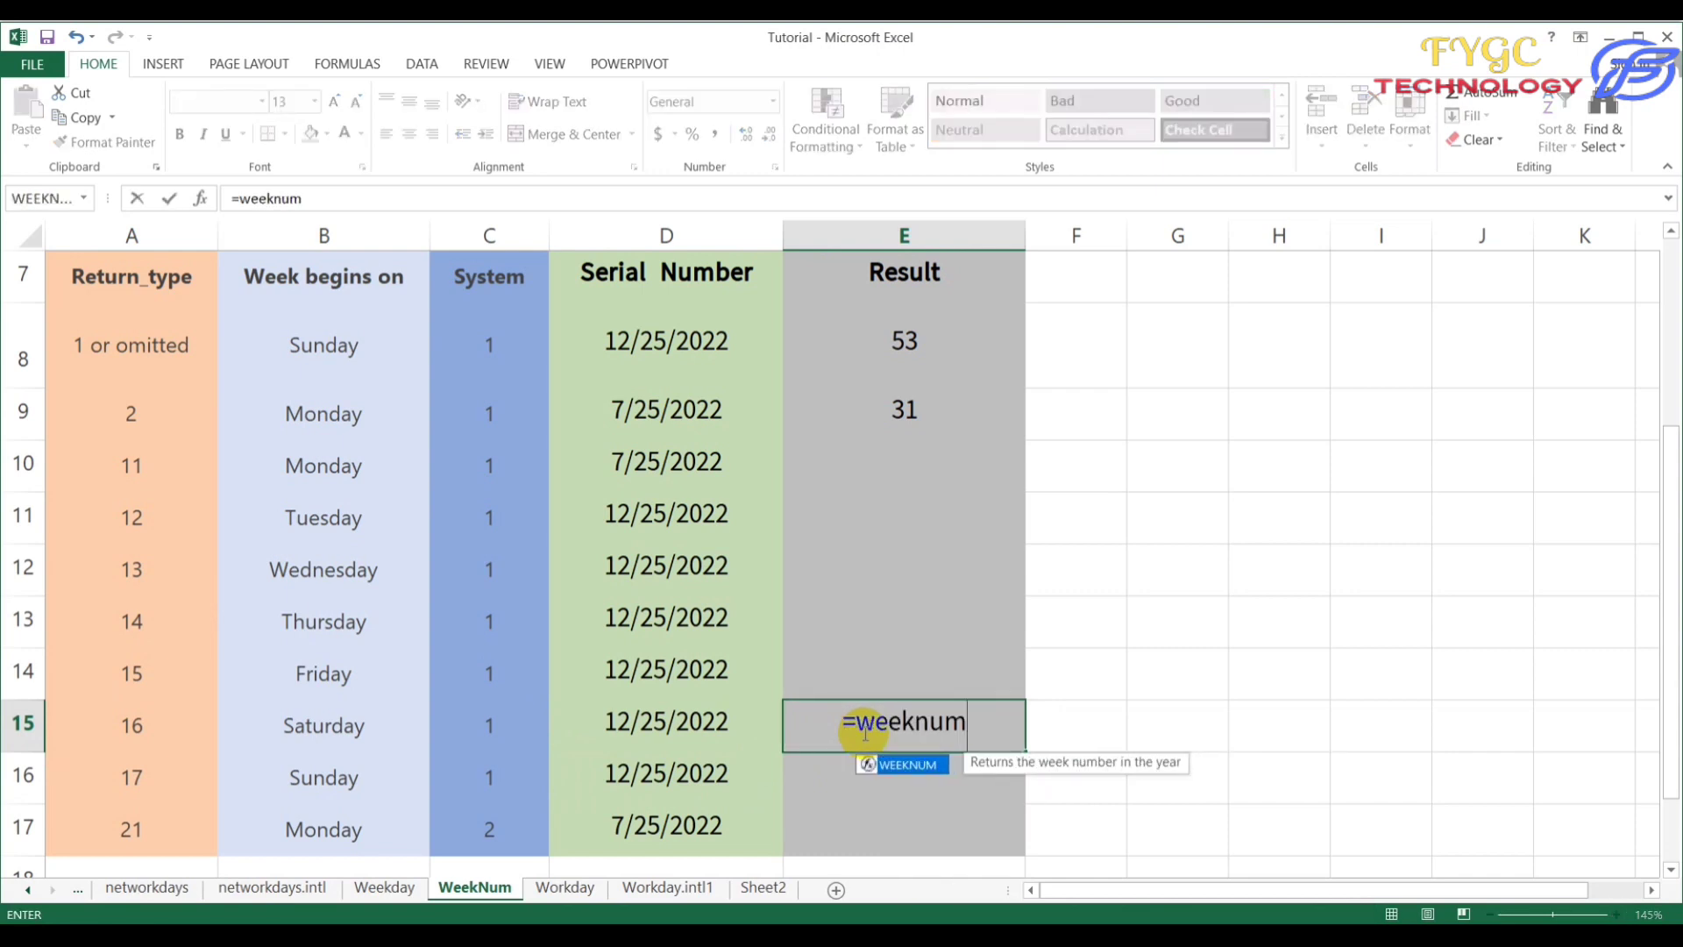
text(()
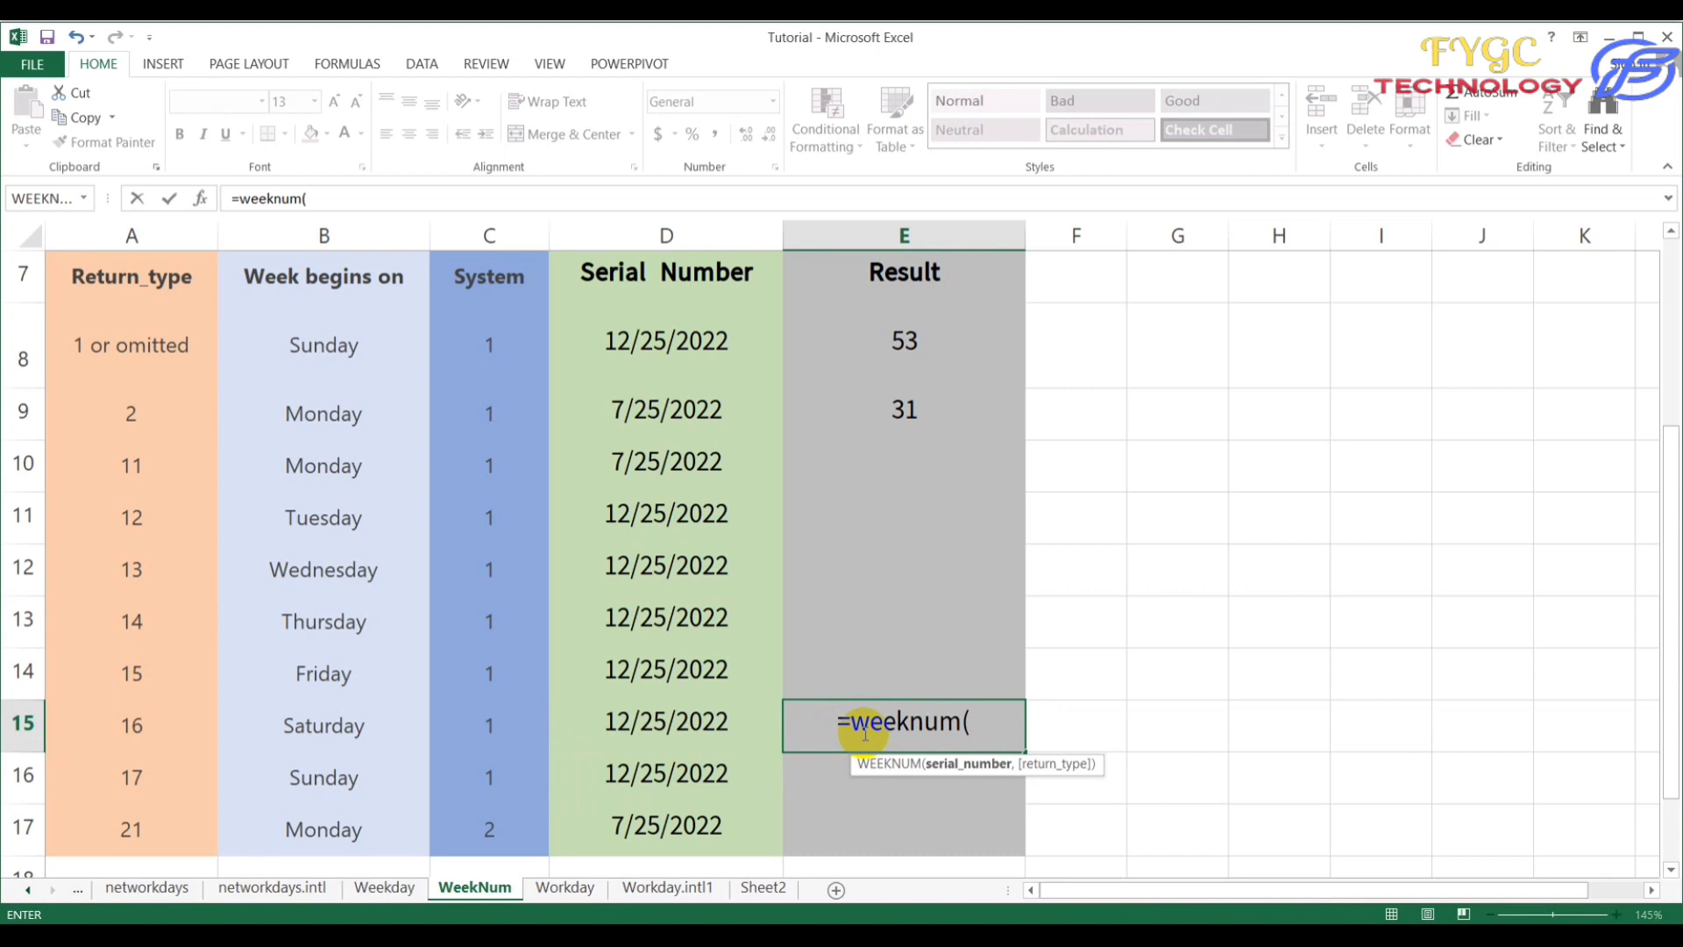
click(715, 726)
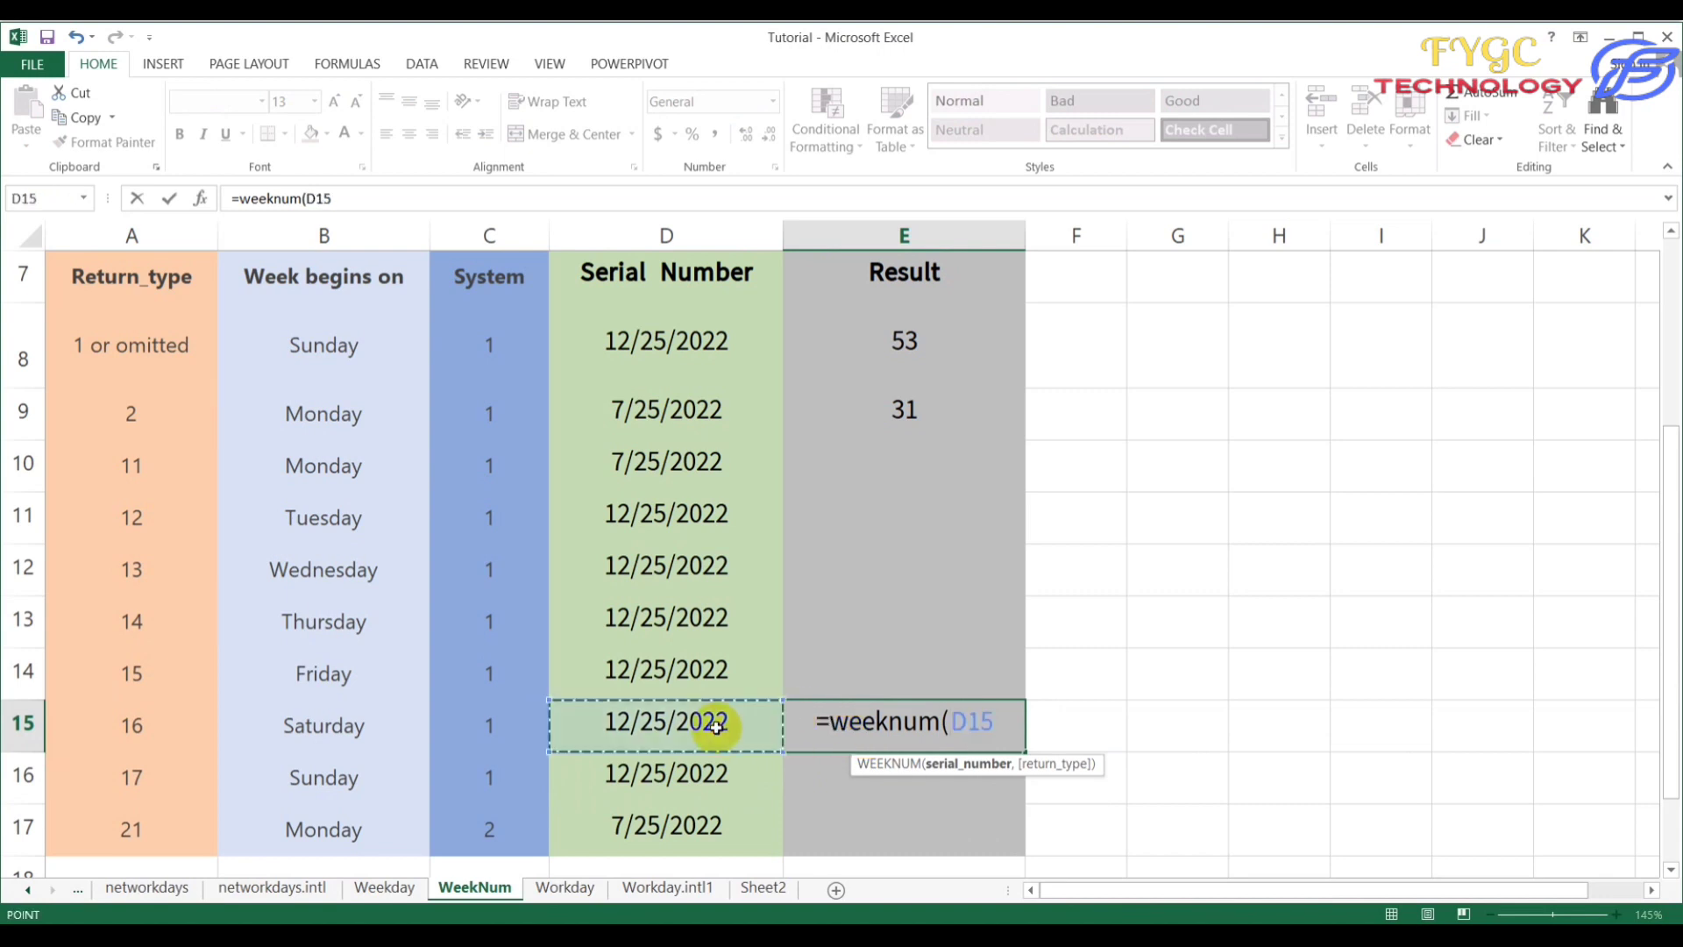
text(,)
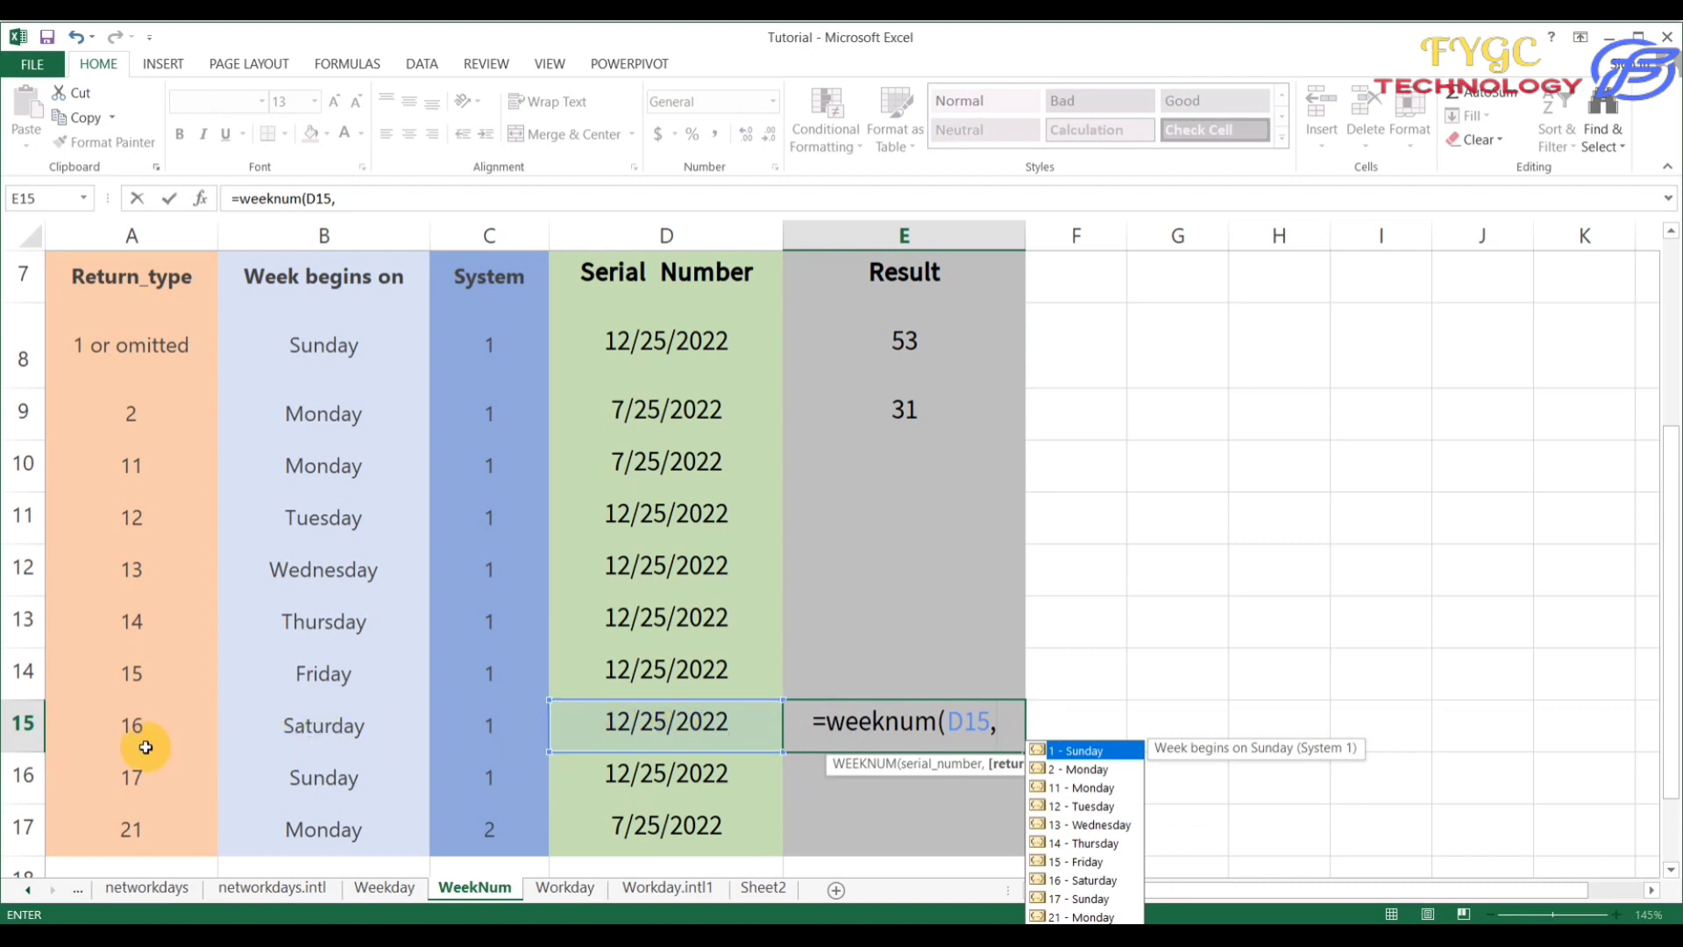
text(1)
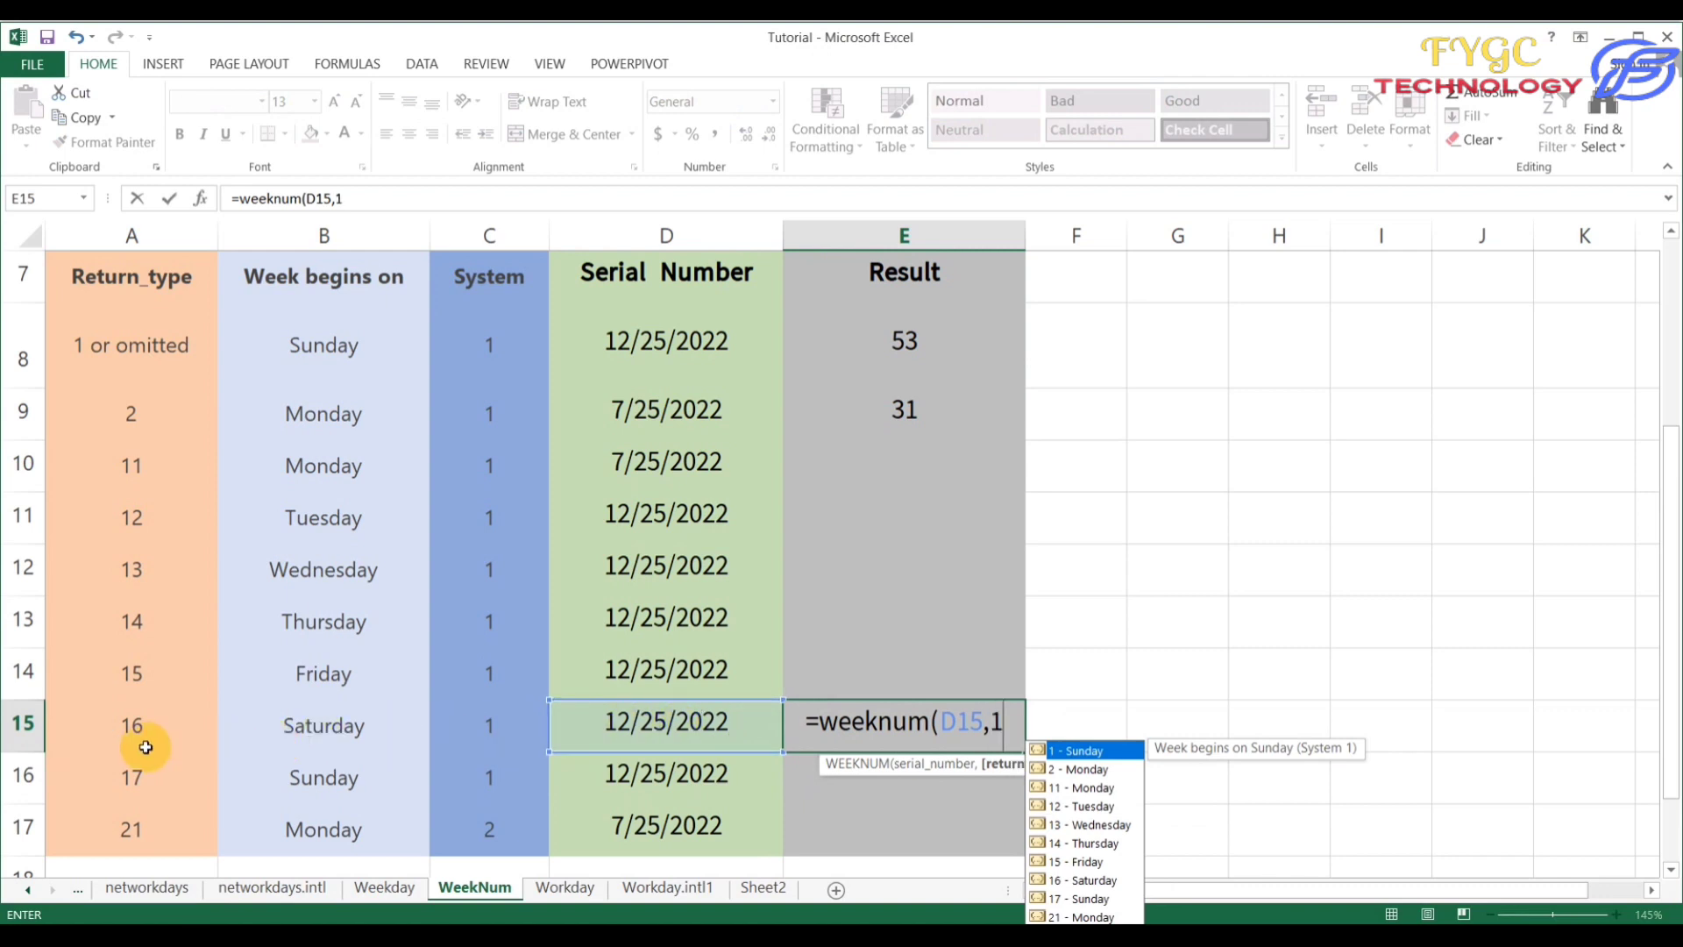
text(6)
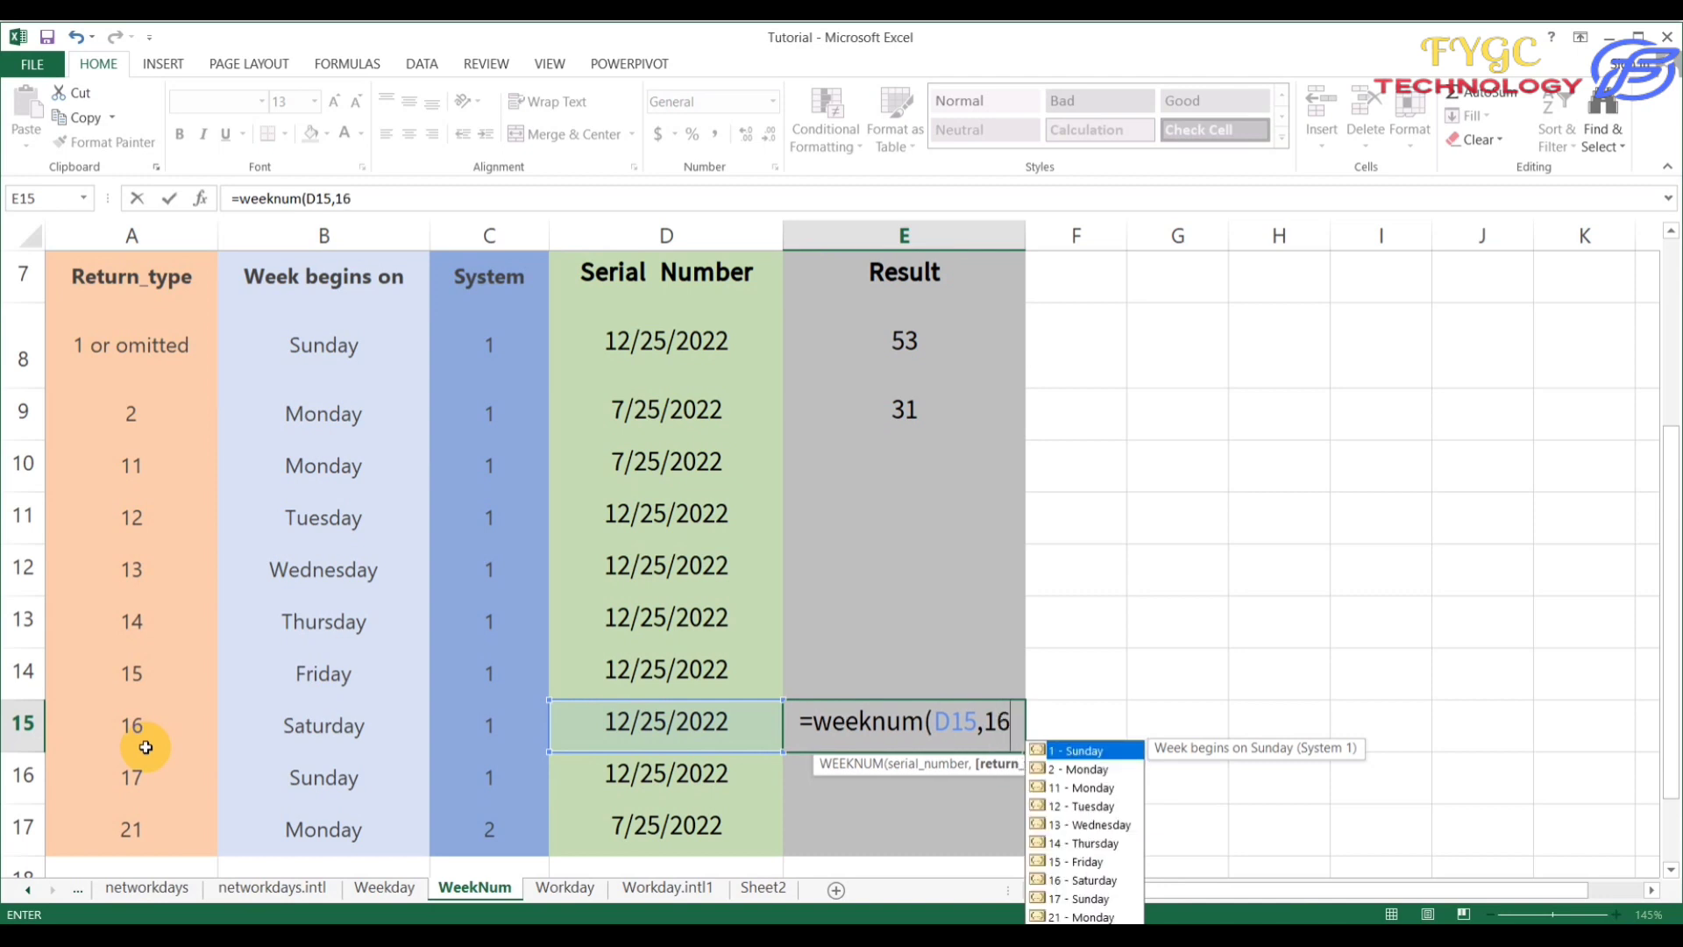
text())
key(Return)
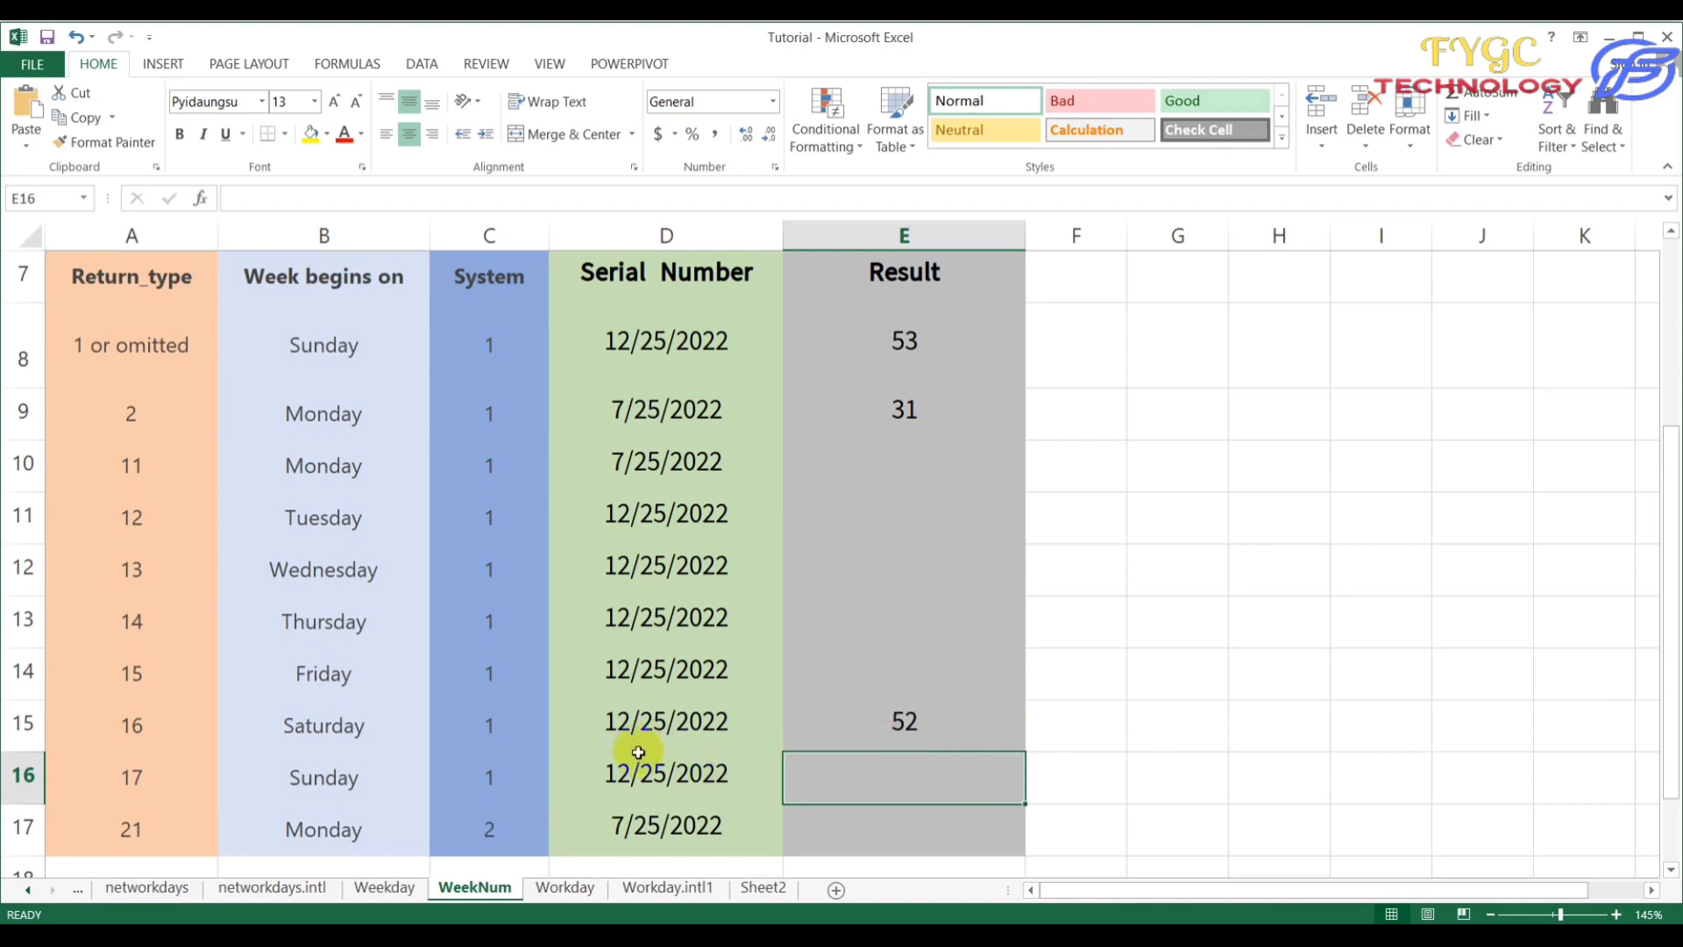
Step: Review the formula in cell E15, the WEEKNUM syntax line and the return types against the entered results
click(912, 715)
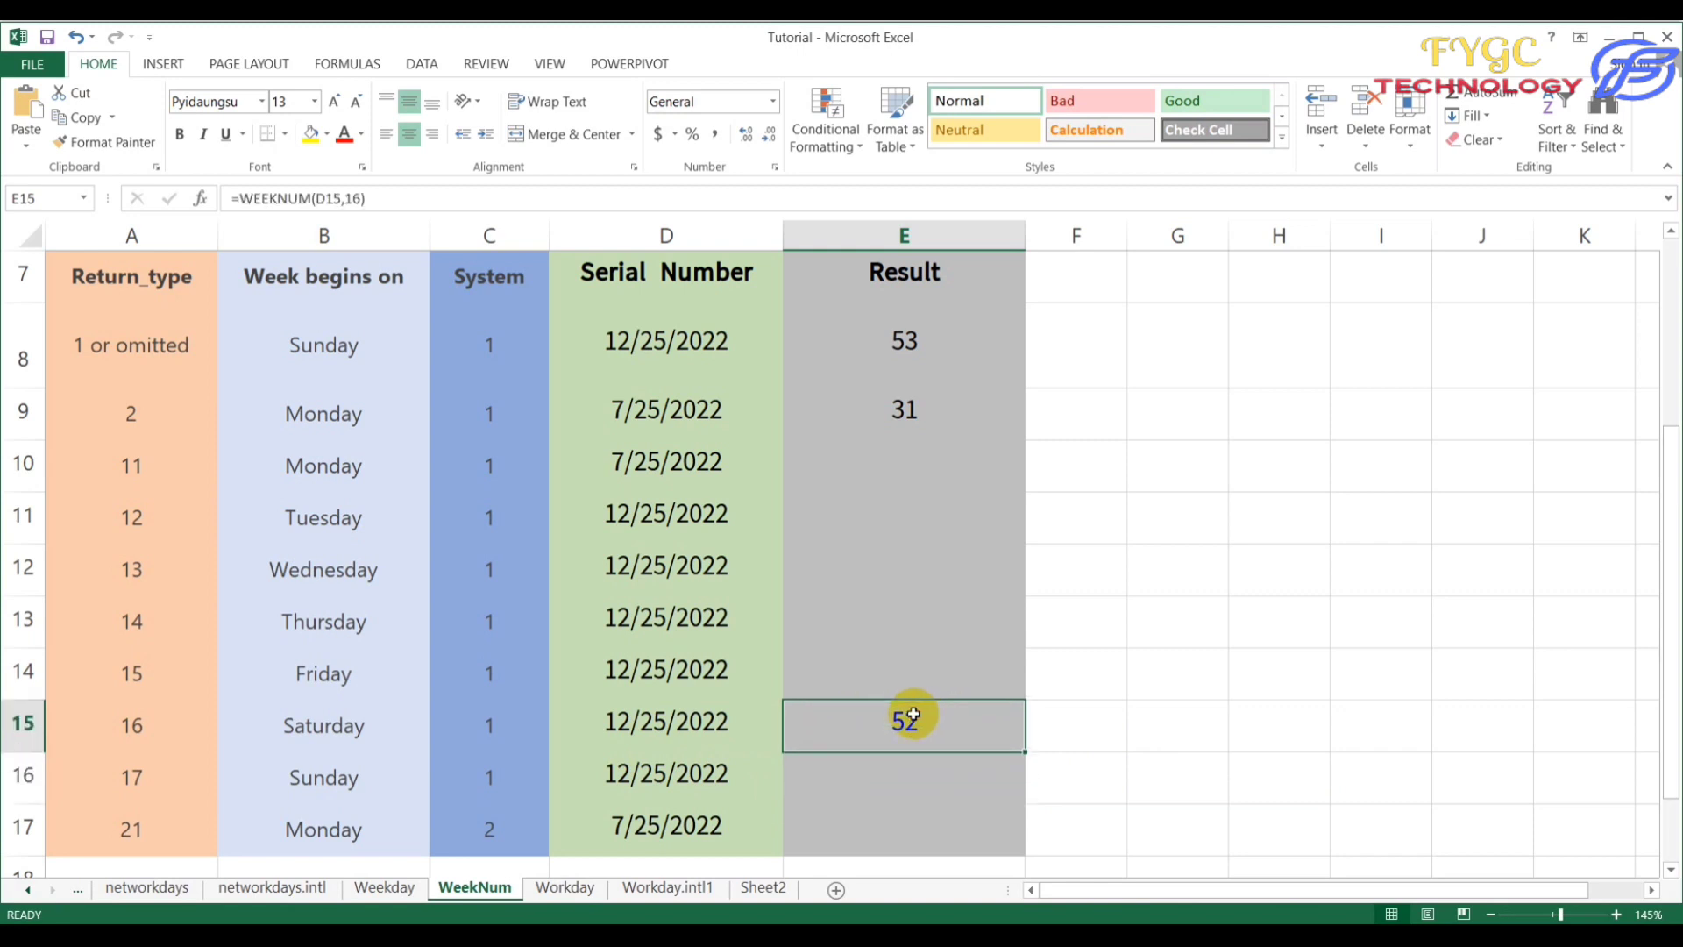
scroll(872, 647, up, 1)
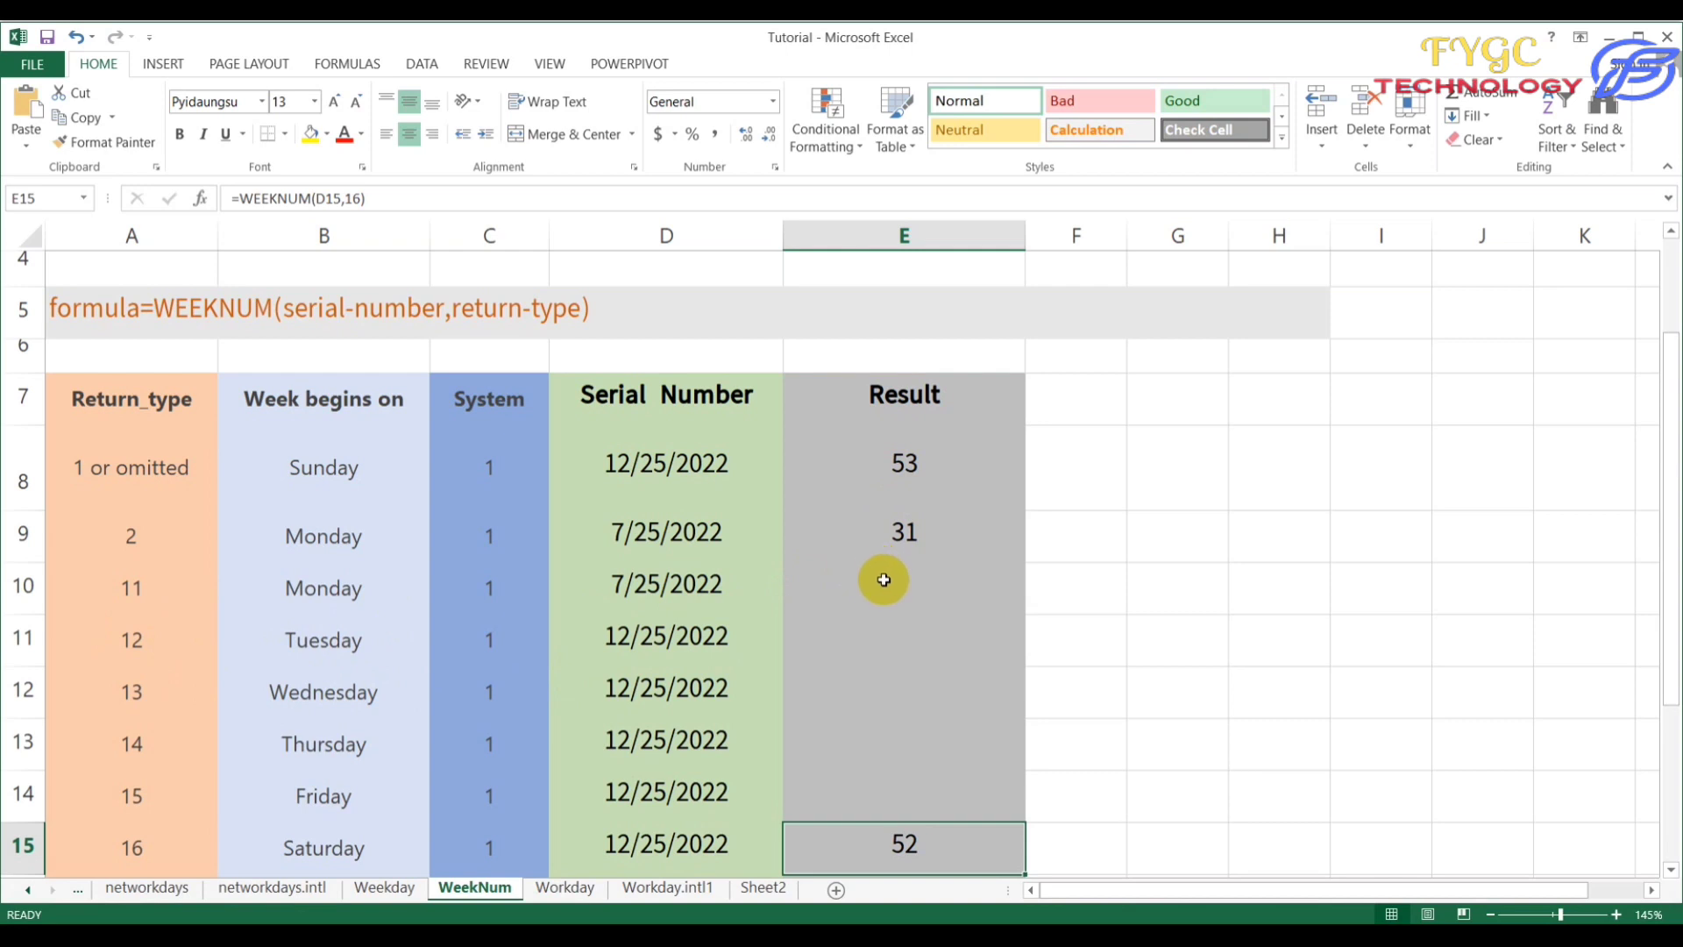
scroll(885, 585, up, 1)
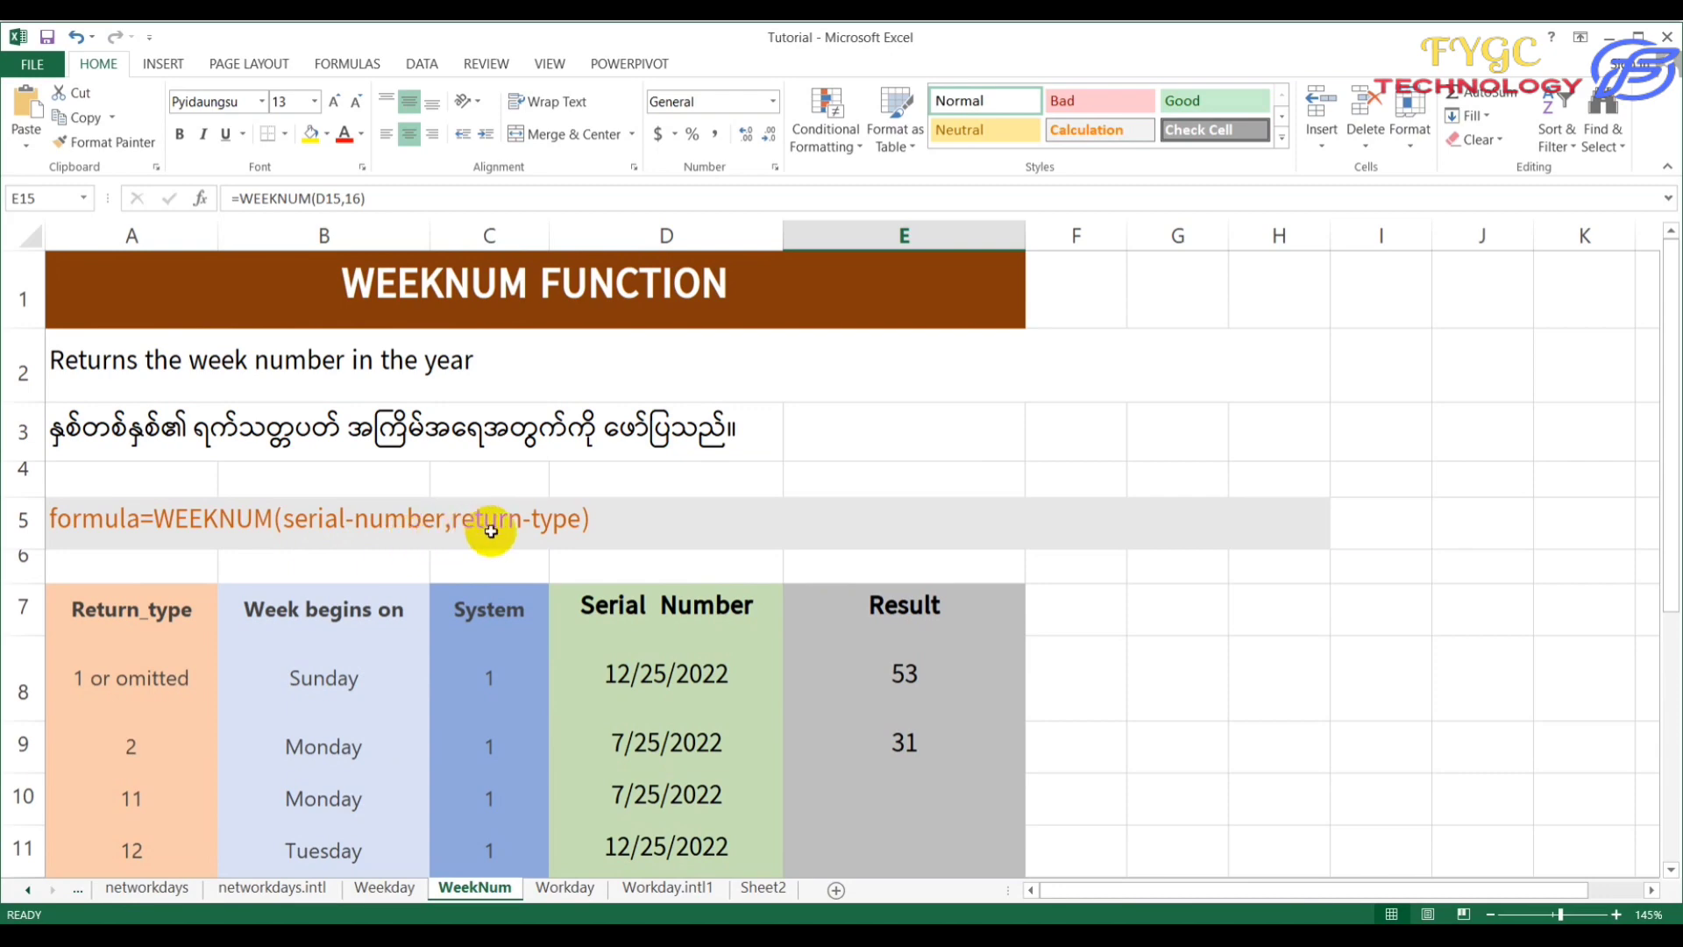
scroll(365, 640, down, 3)
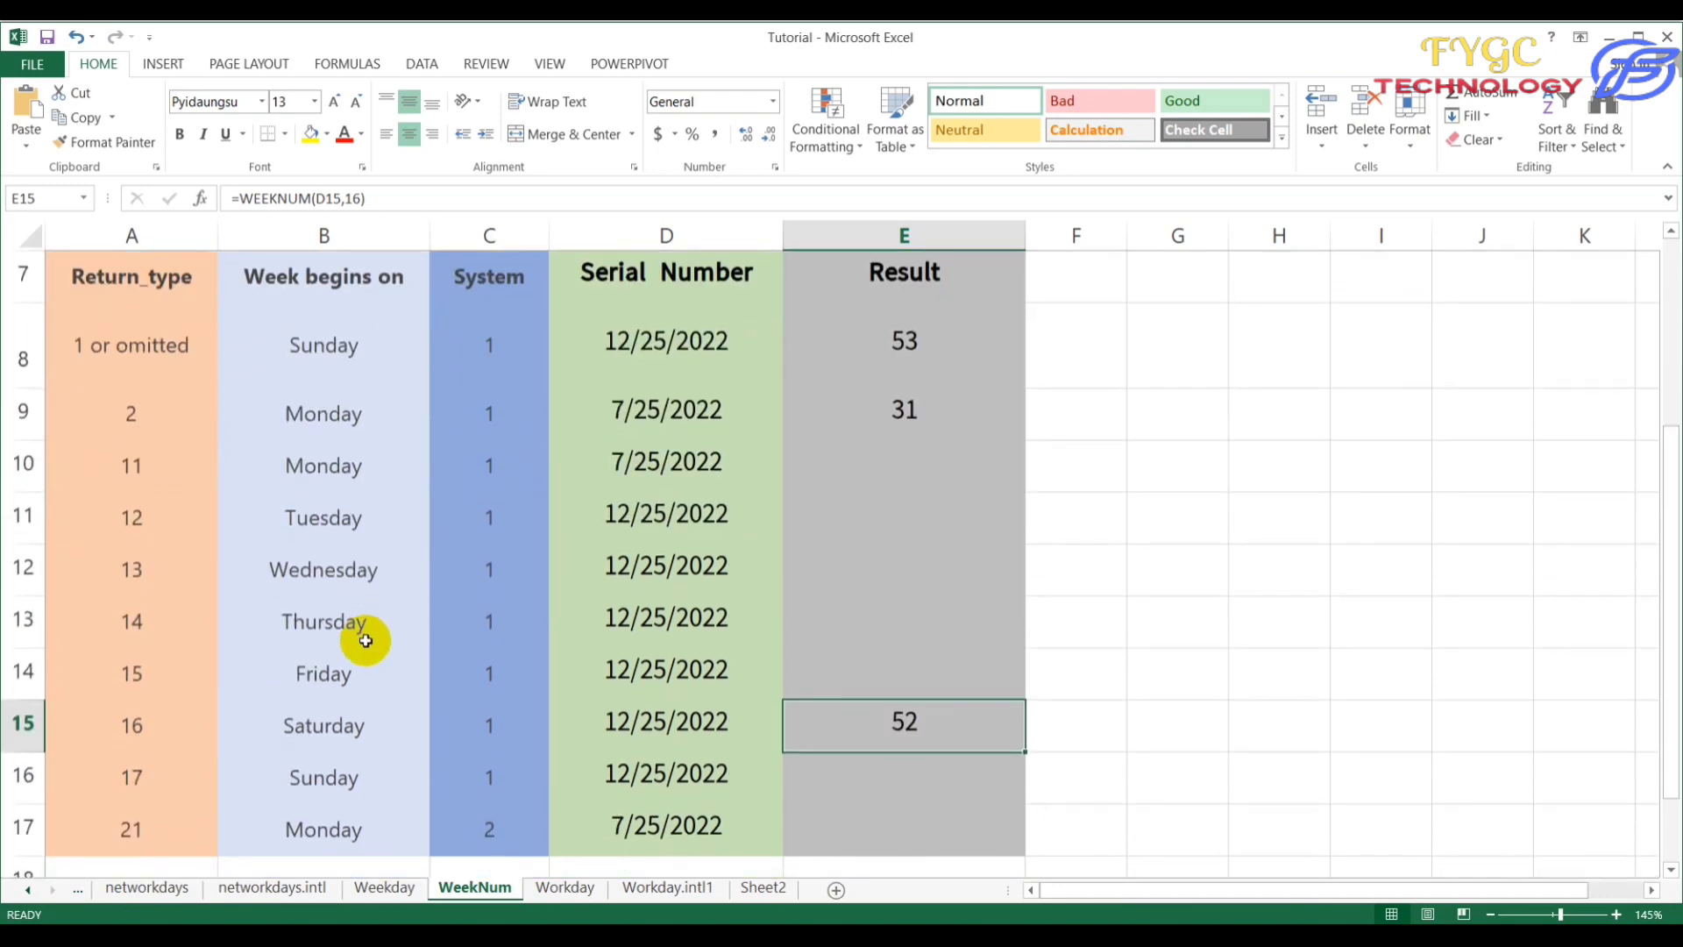
scroll(366, 640, up, 1)
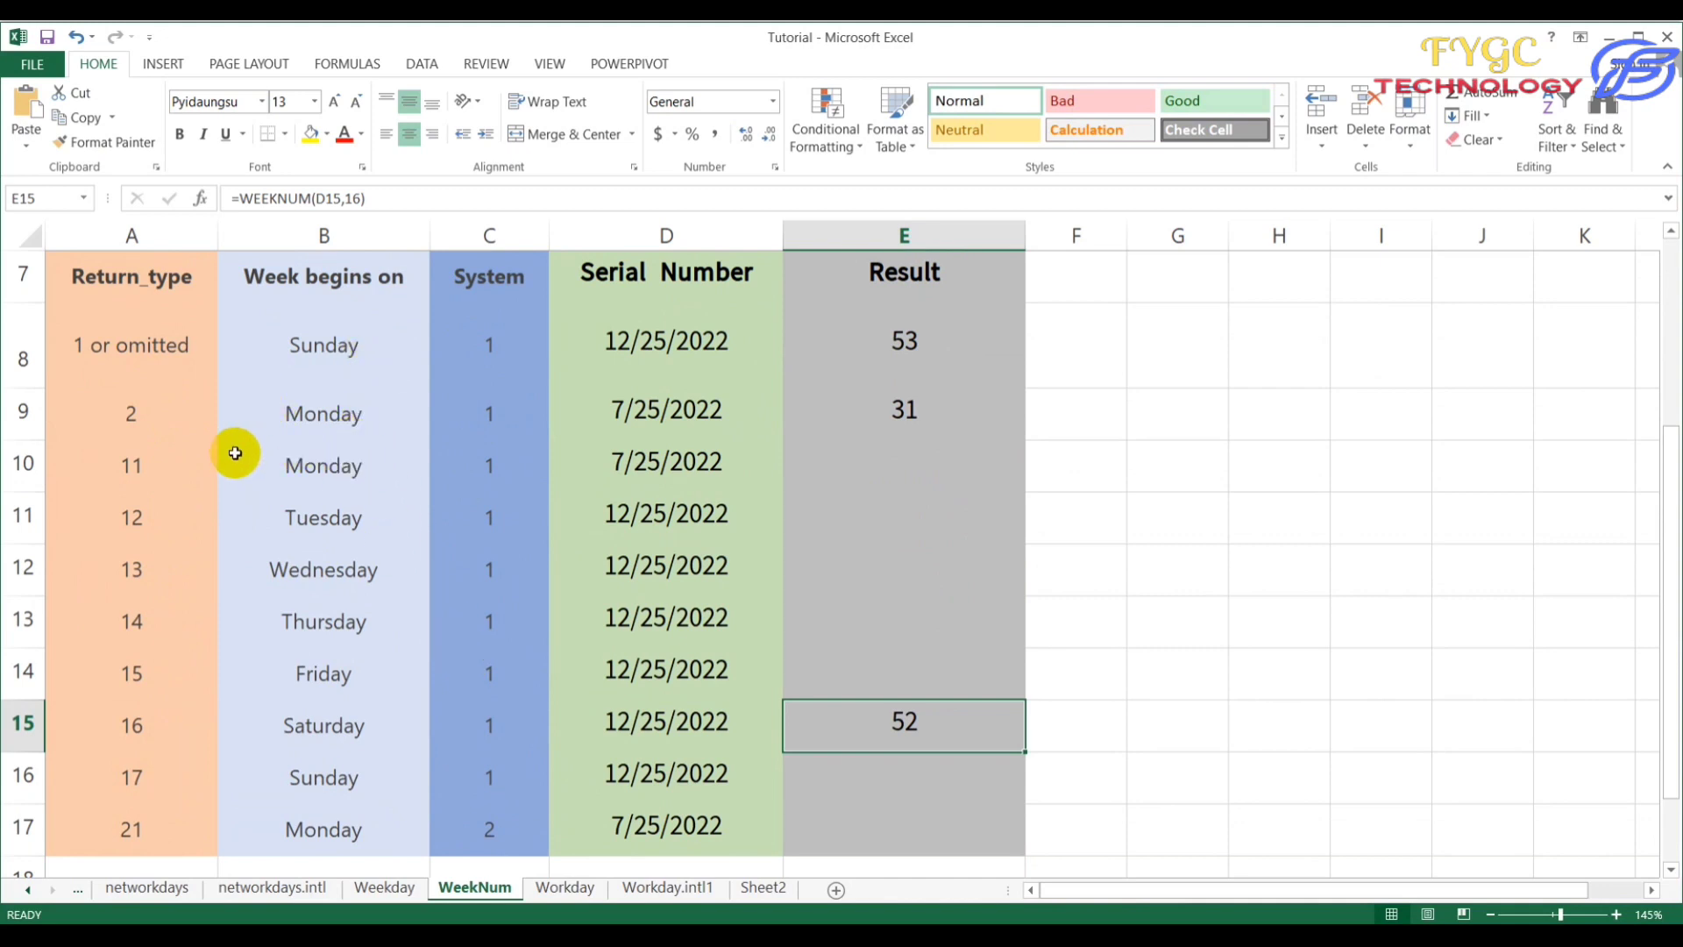
scroll(315, 438, up, 1)
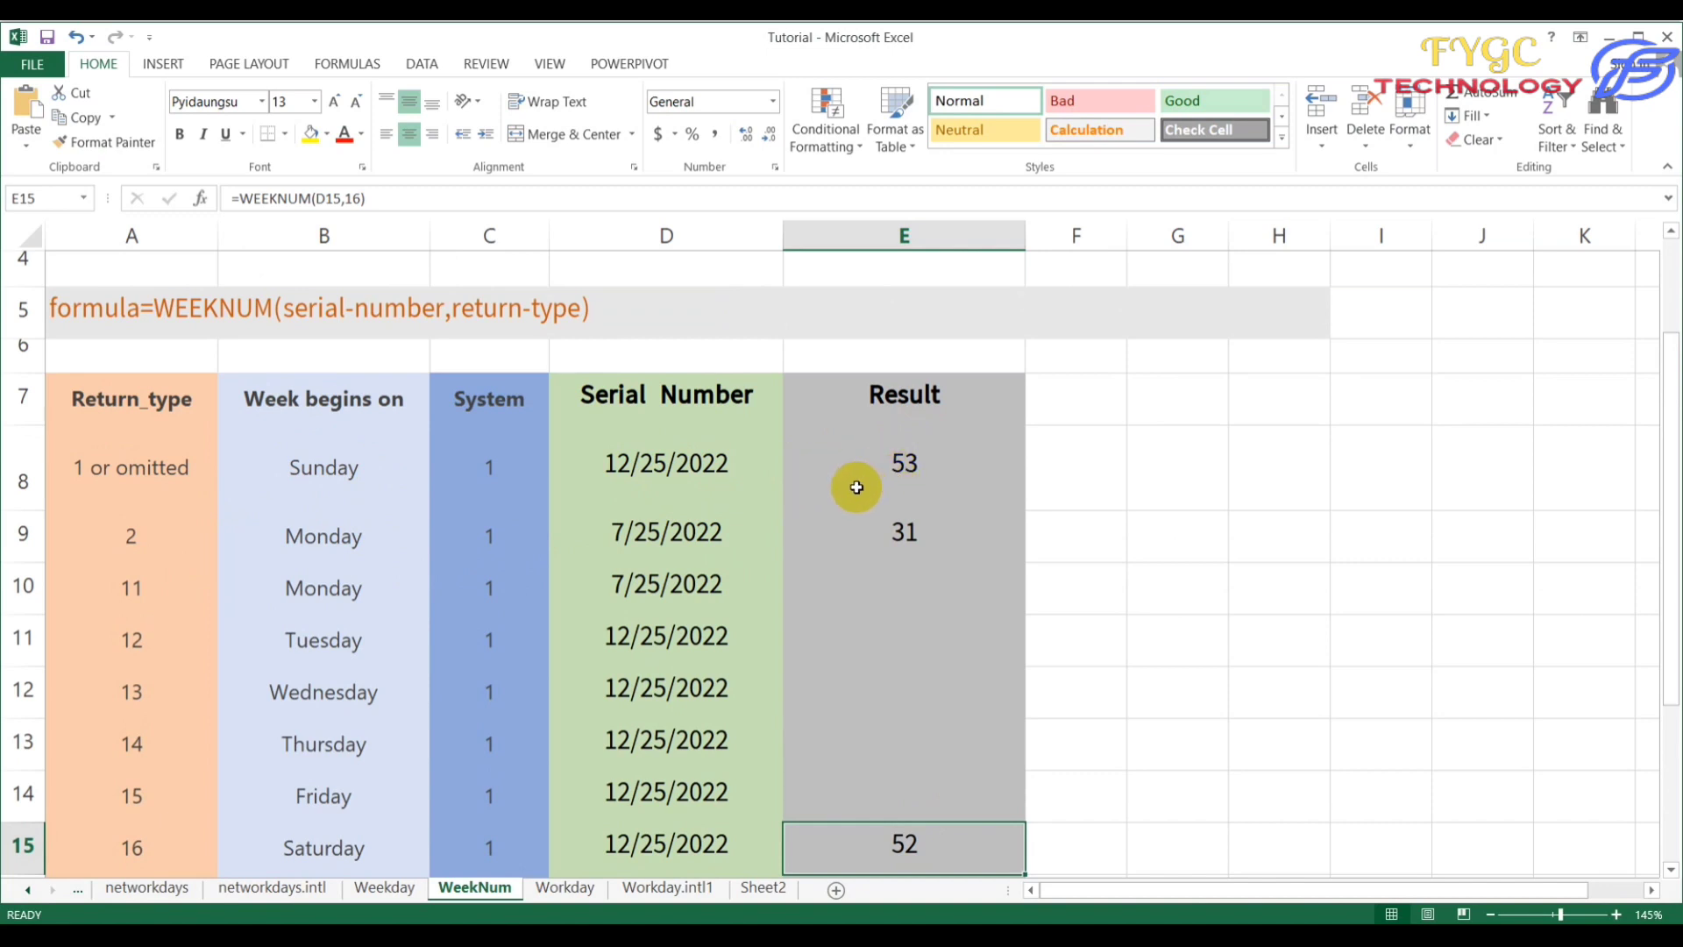
scroll(842, 481, up, 1)
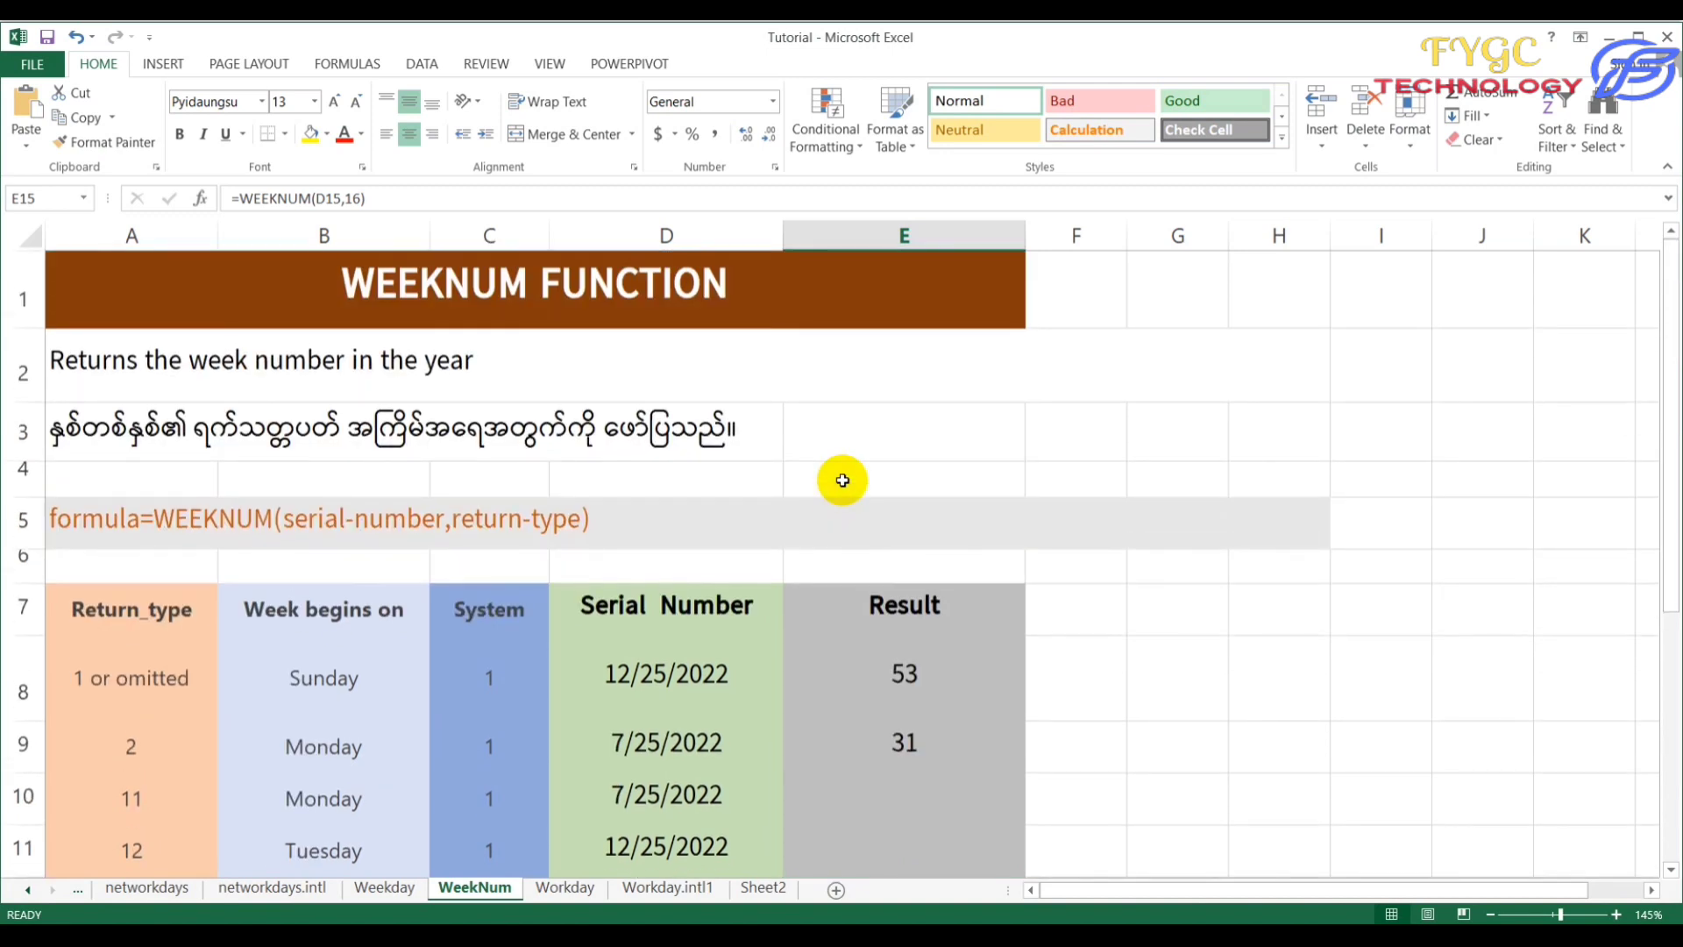